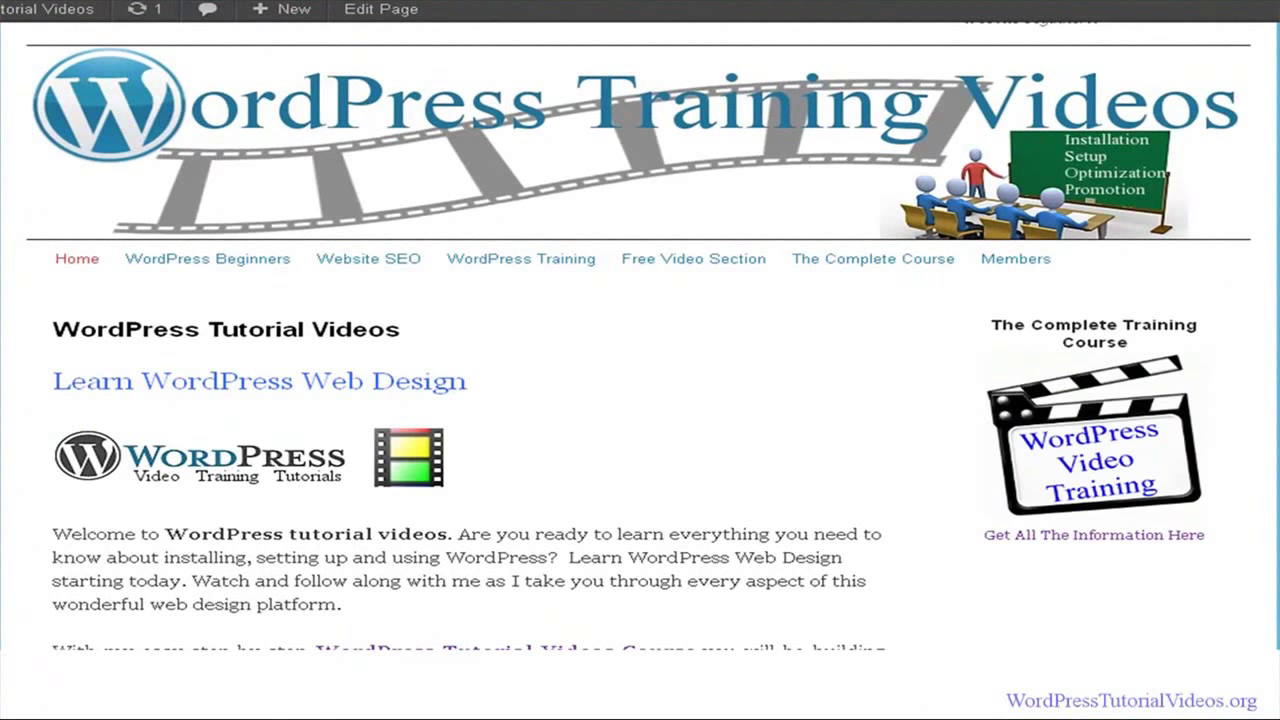
# - Open the Free Video Section page and look over its introduction and the Install WordPress On Your Home Computer heading
pyautogui.click(693, 268)
pyautogui.scroll(-2, 1123, 360)
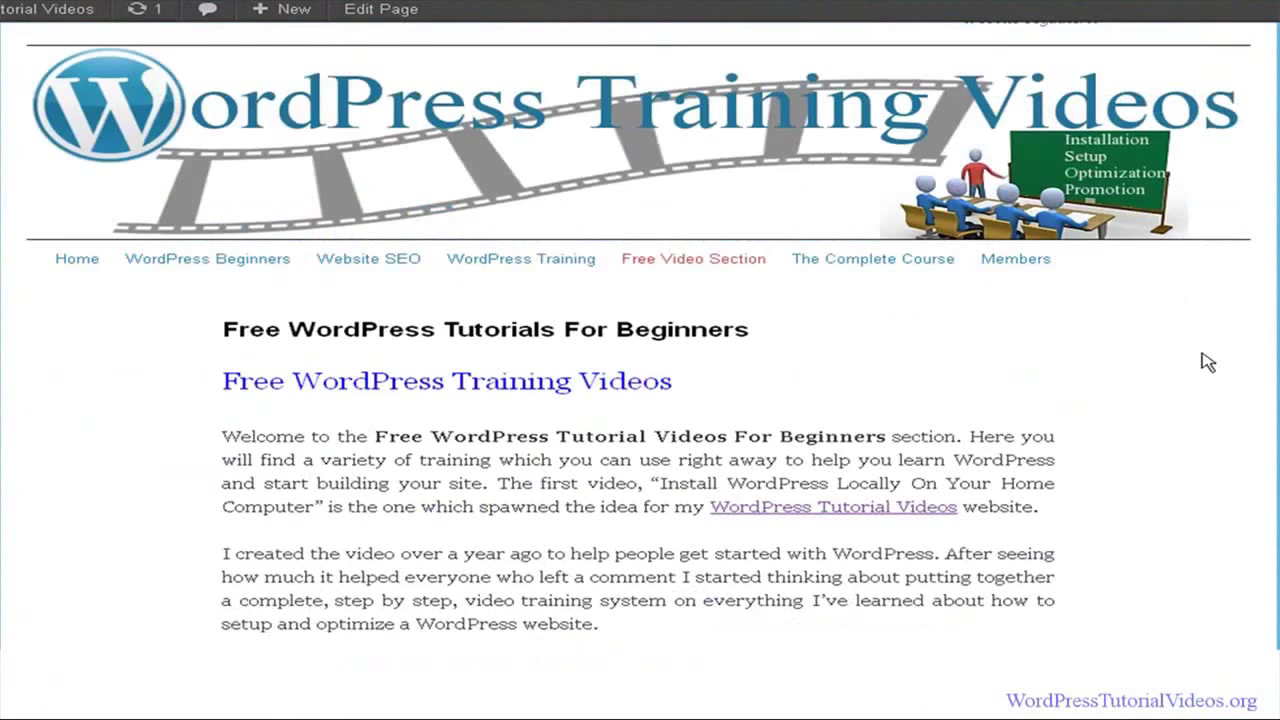
pyautogui.scroll(-6, 1257, 337)
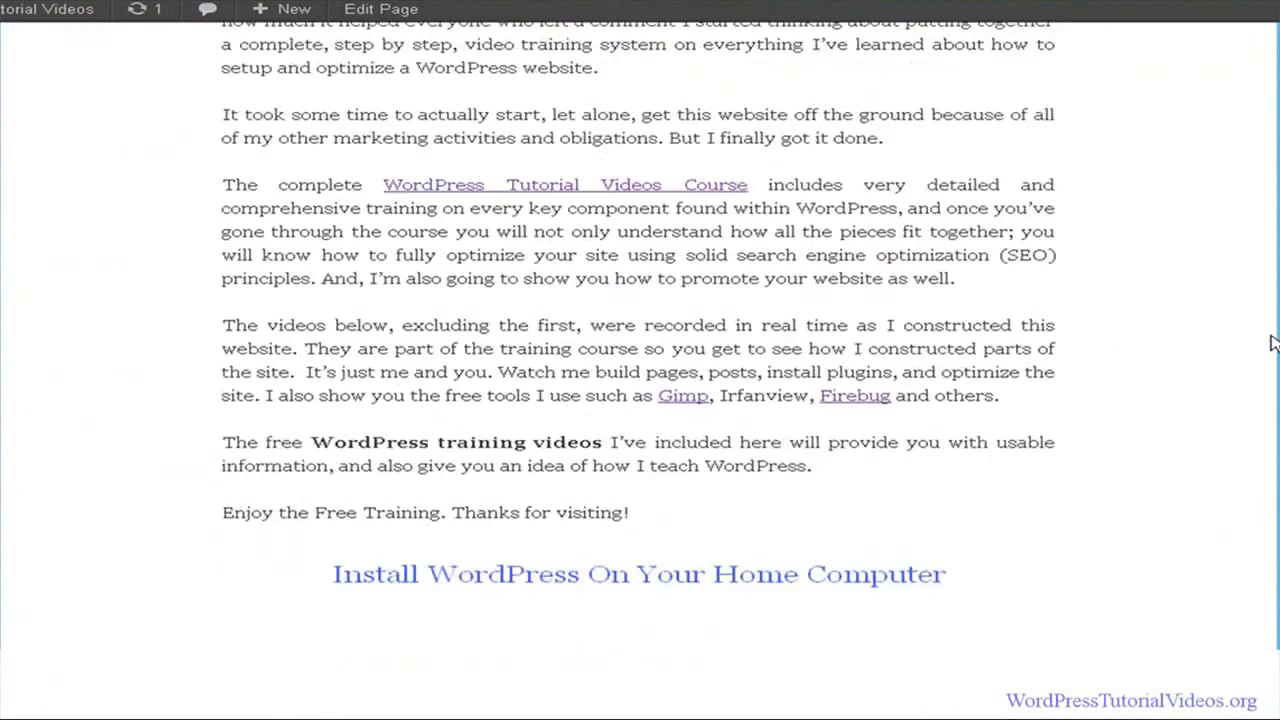
pyautogui.scroll(10, 1273, 343)
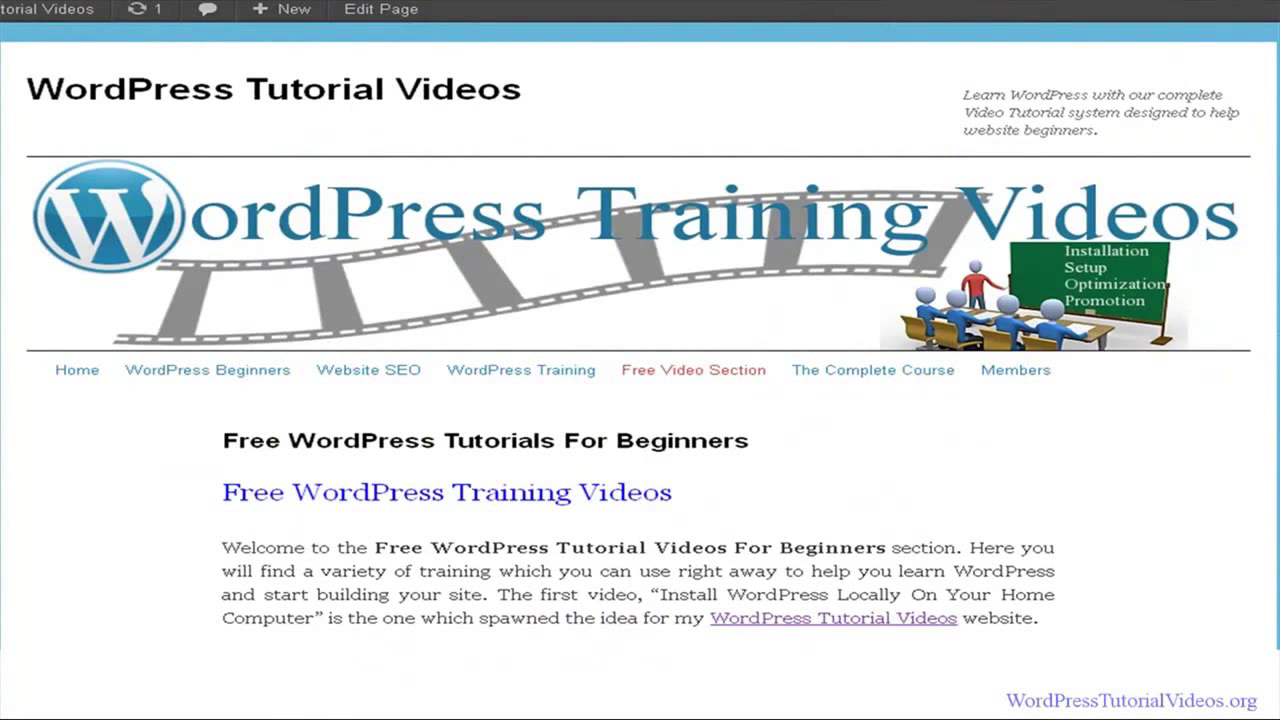
pyautogui.scroll(-1, 640, 360)
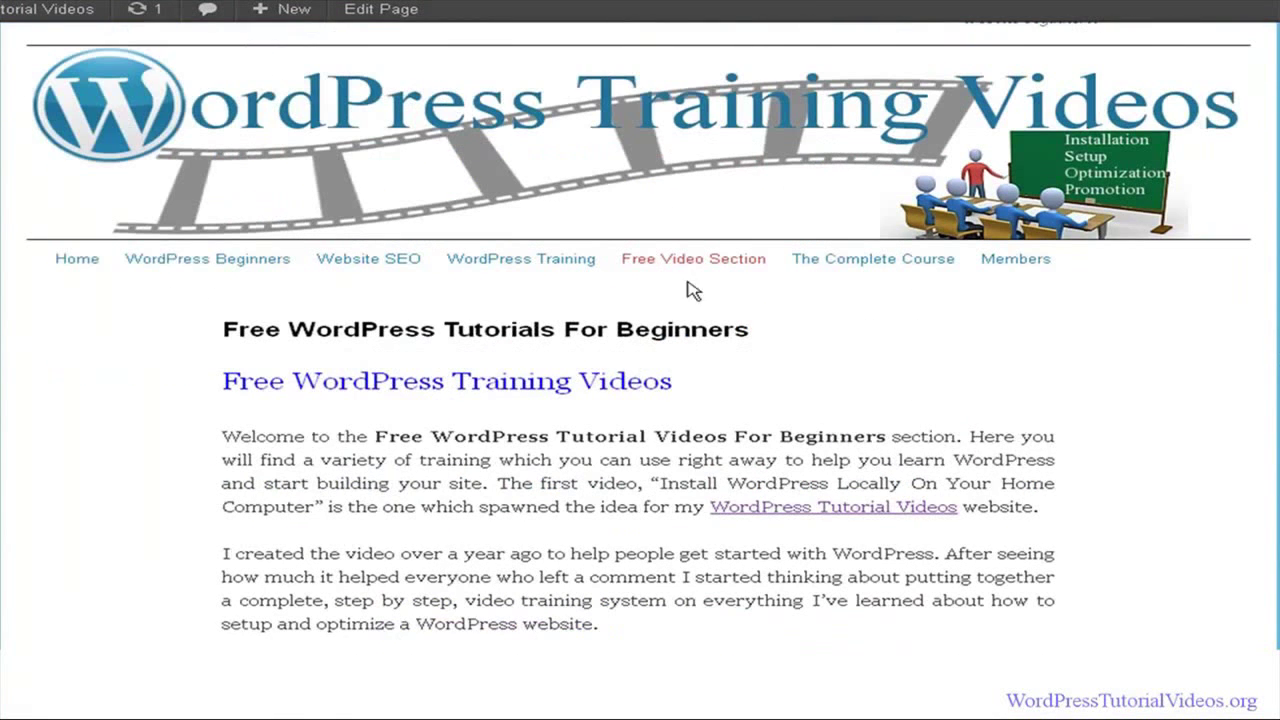
# - Open the site's Home page and review its text and image layout from the welcome section down to the SEO section
pyautogui.click(88, 262)
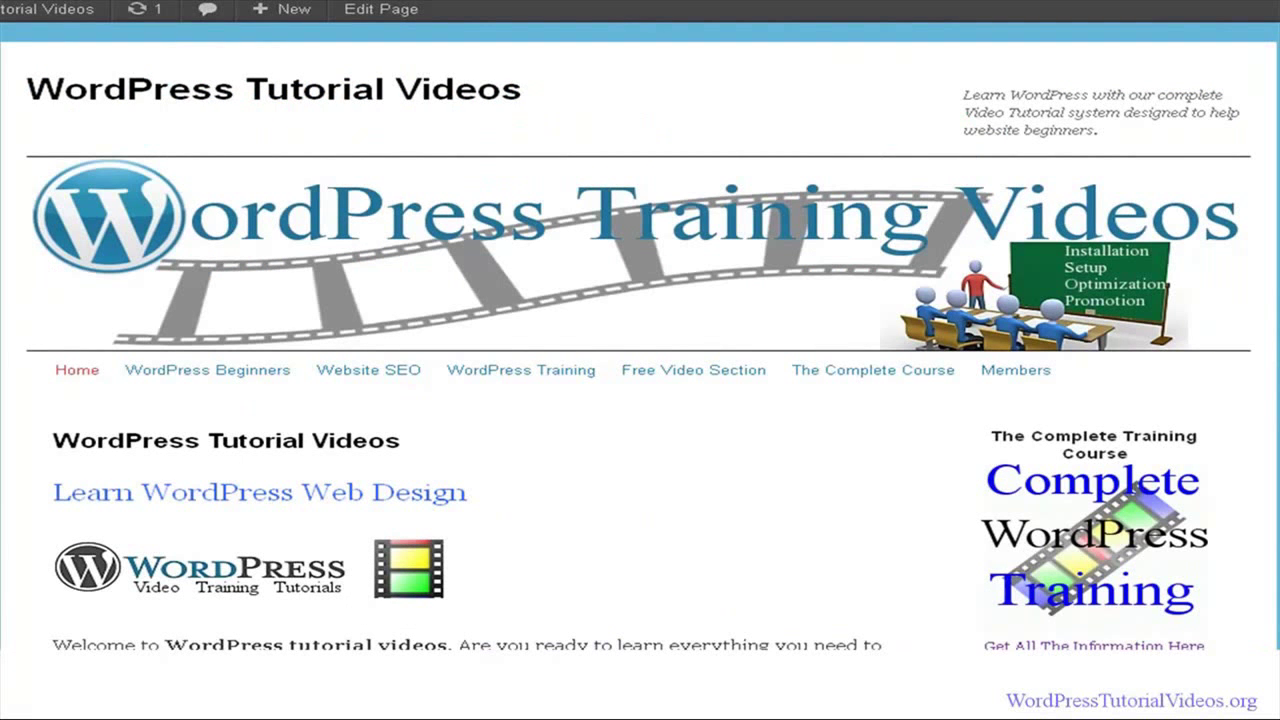
pyautogui.scroll(-1, 640, 360)
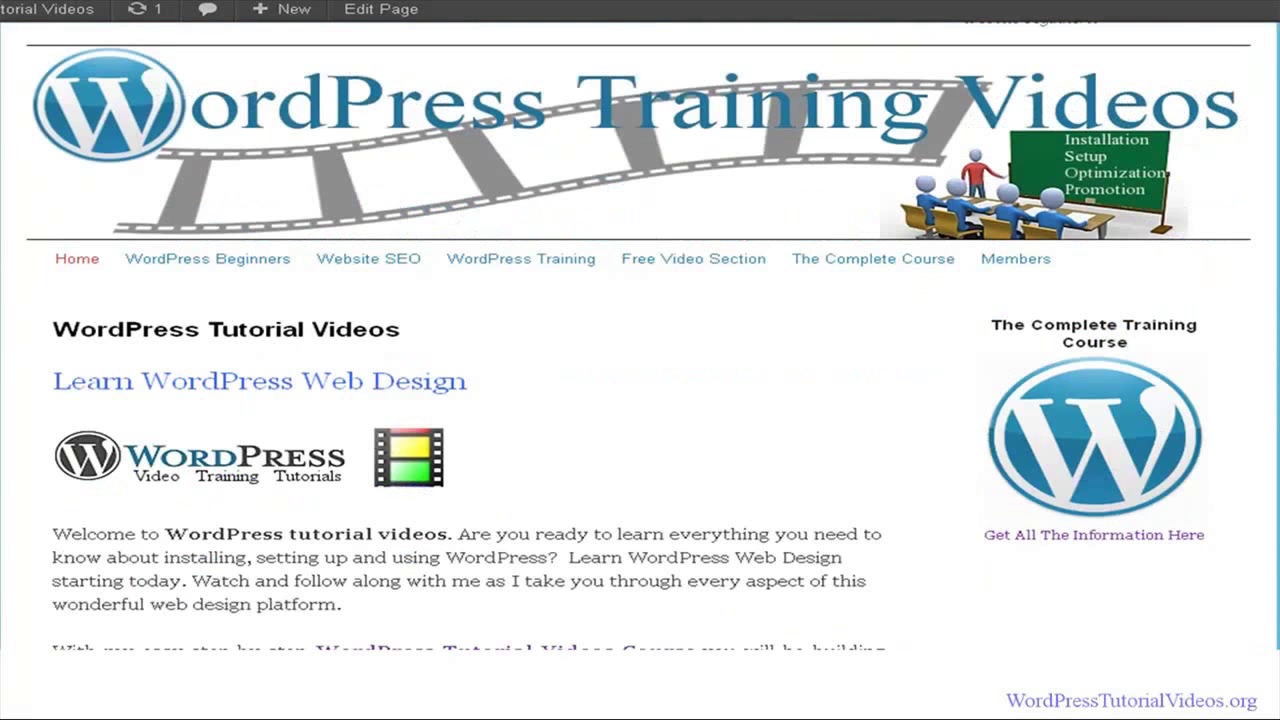
pyautogui.scroll(-1, 640, 360)
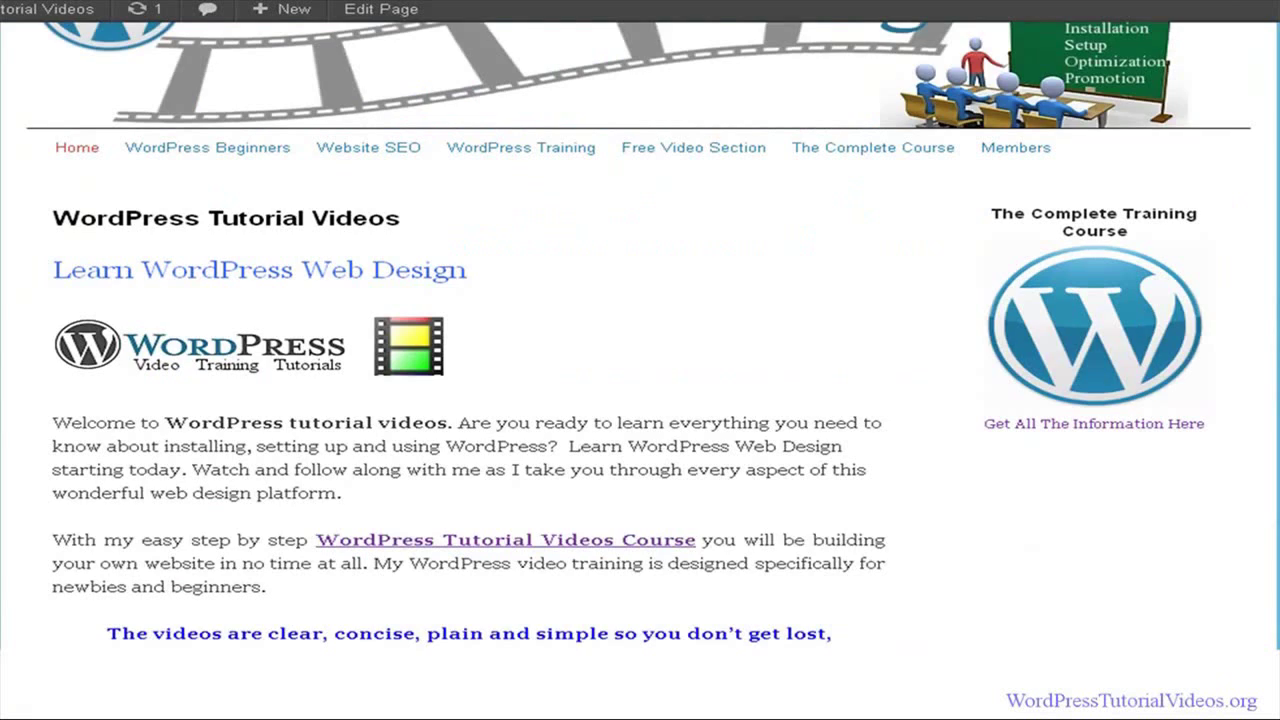
pyautogui.scroll(-1, 640, 360)
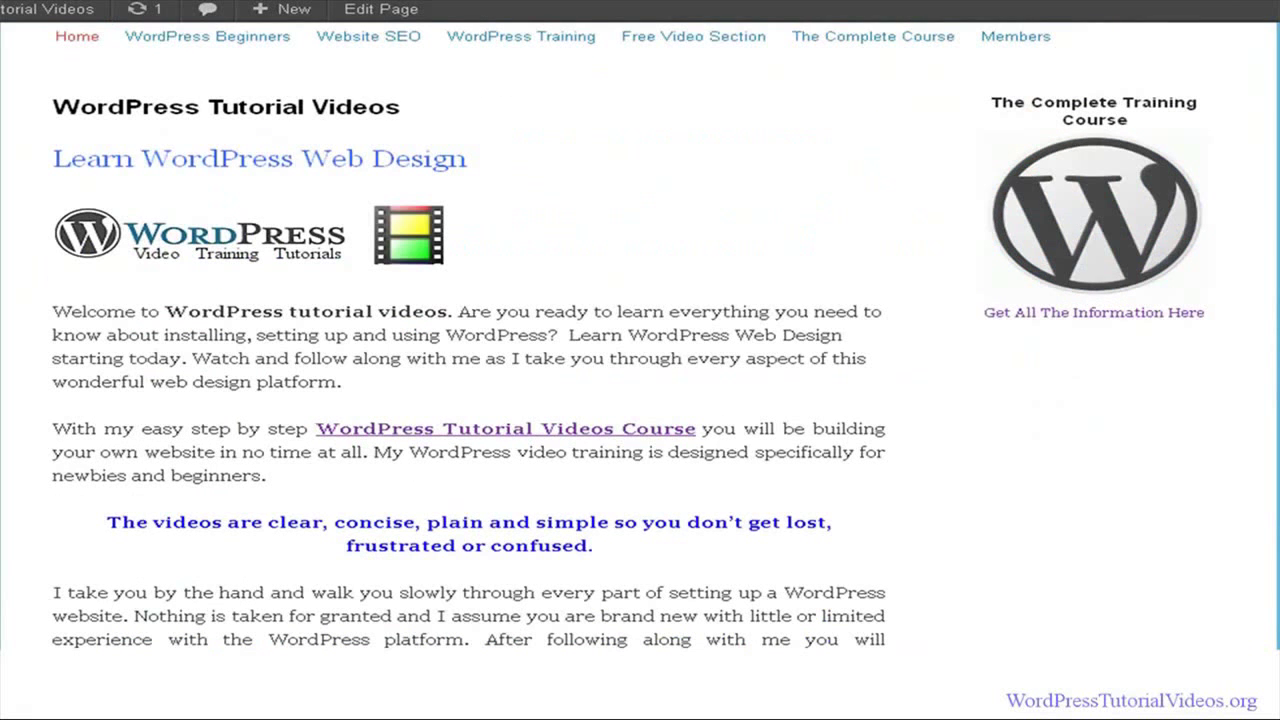
pyautogui.scroll(-3, 640, 360)
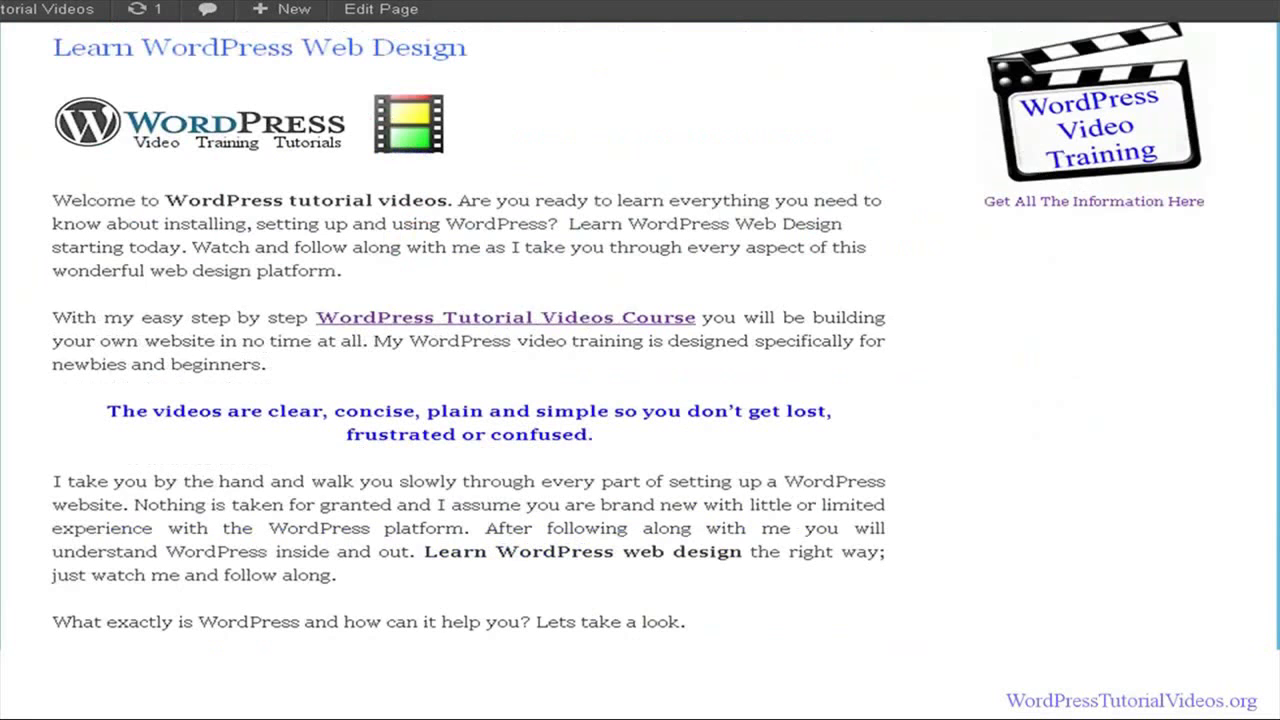
pyautogui.scroll(2, 640, 360)
pyautogui.scroll(-6, 640, 360)
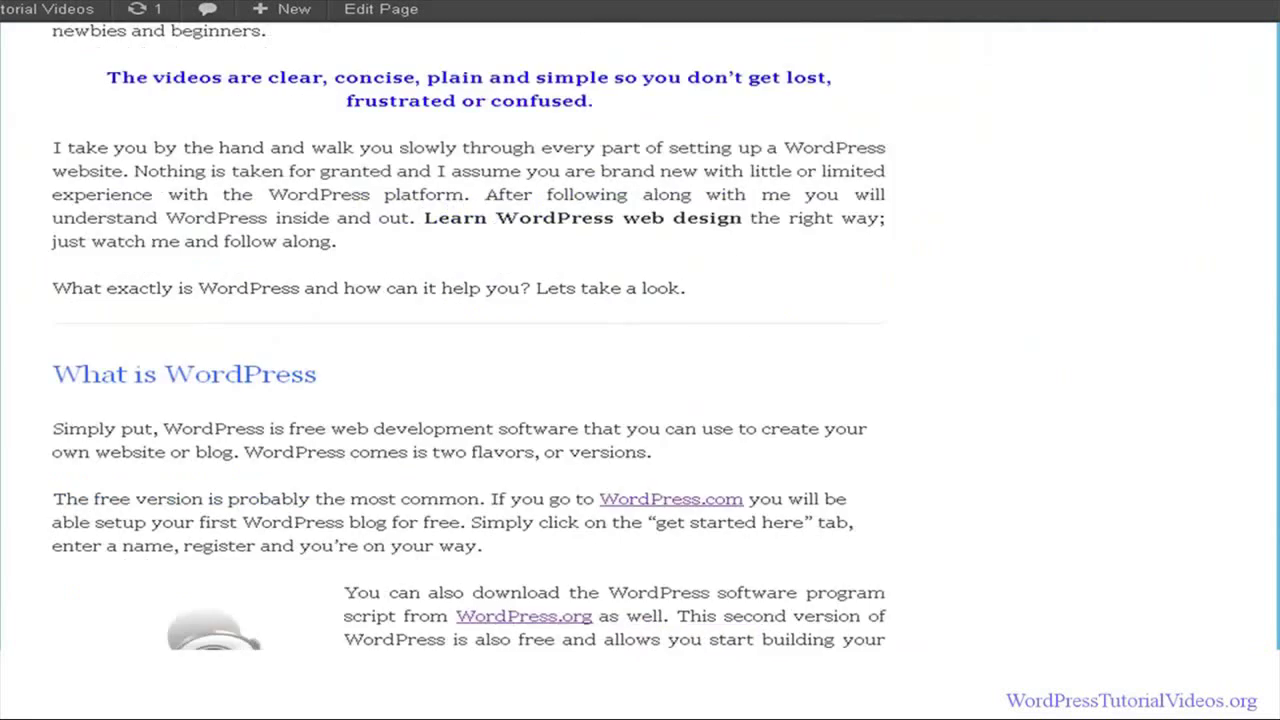
pyautogui.scroll(-2, 640, 360)
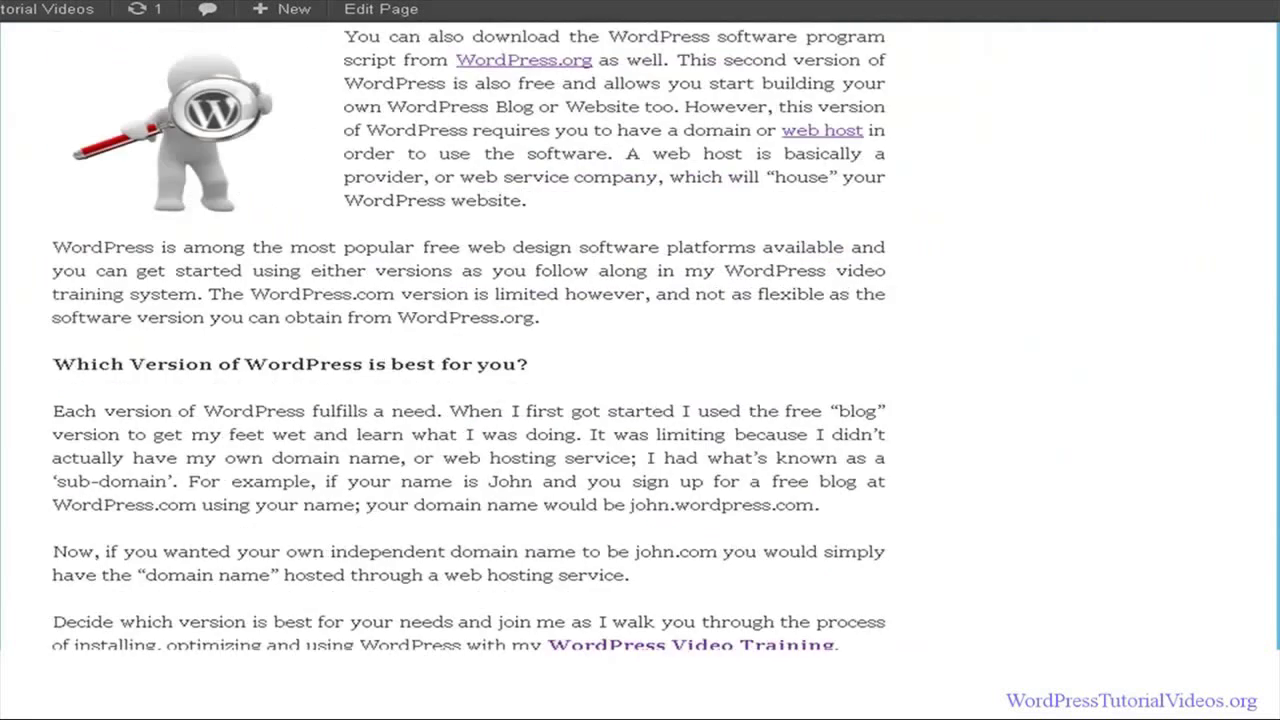
pyautogui.scroll(-7, 640, 360)
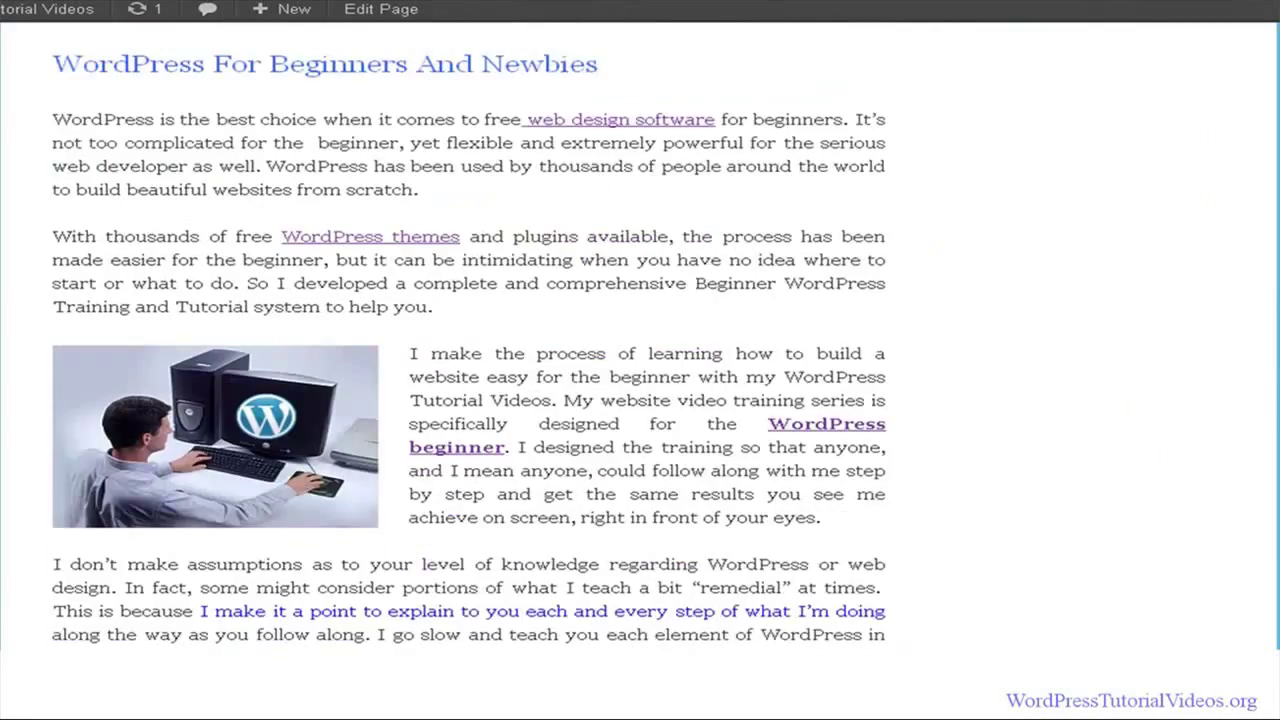
pyautogui.scroll(-6, 640, 360)
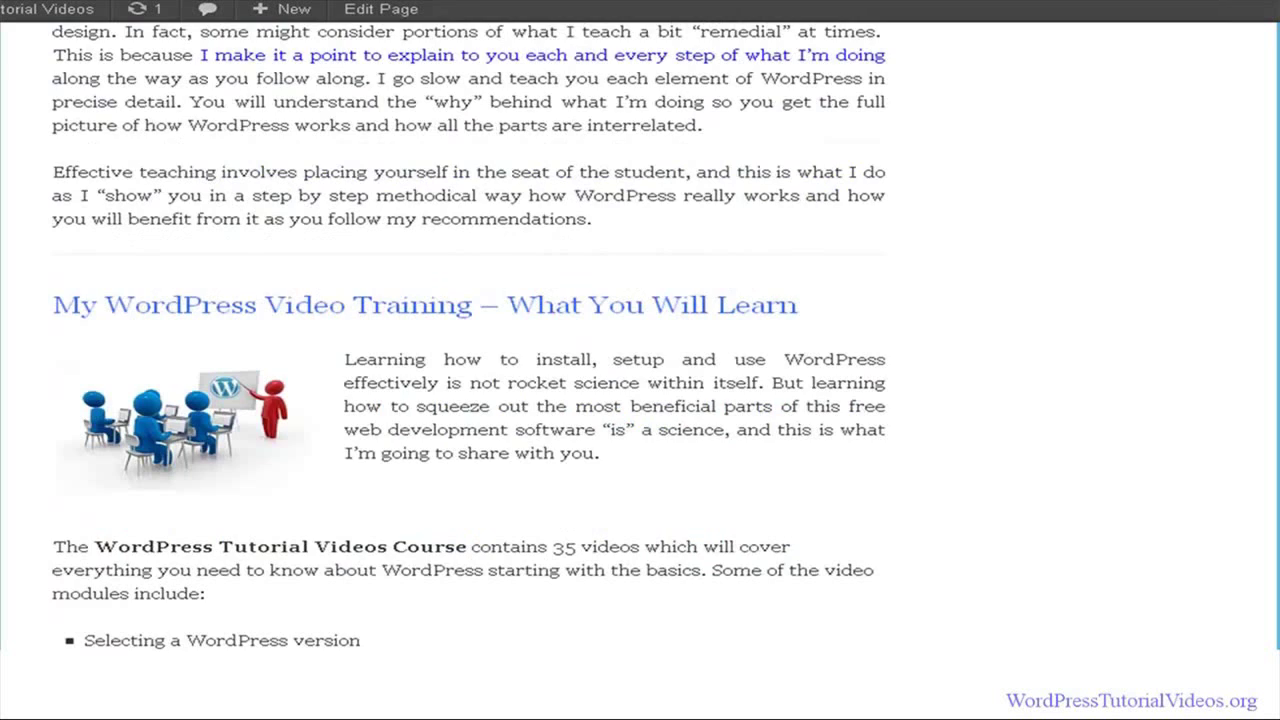
pyautogui.scroll(-7, 640, 360)
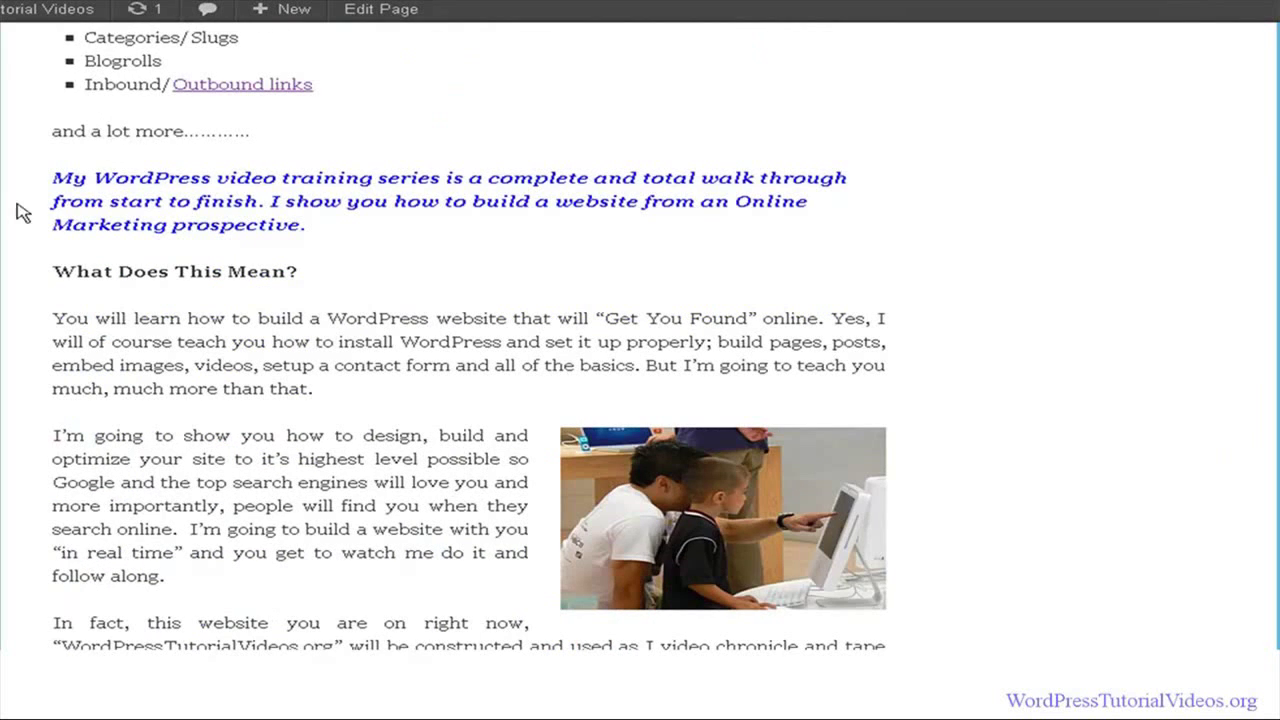
pyautogui.scroll(-2, 237, 300)
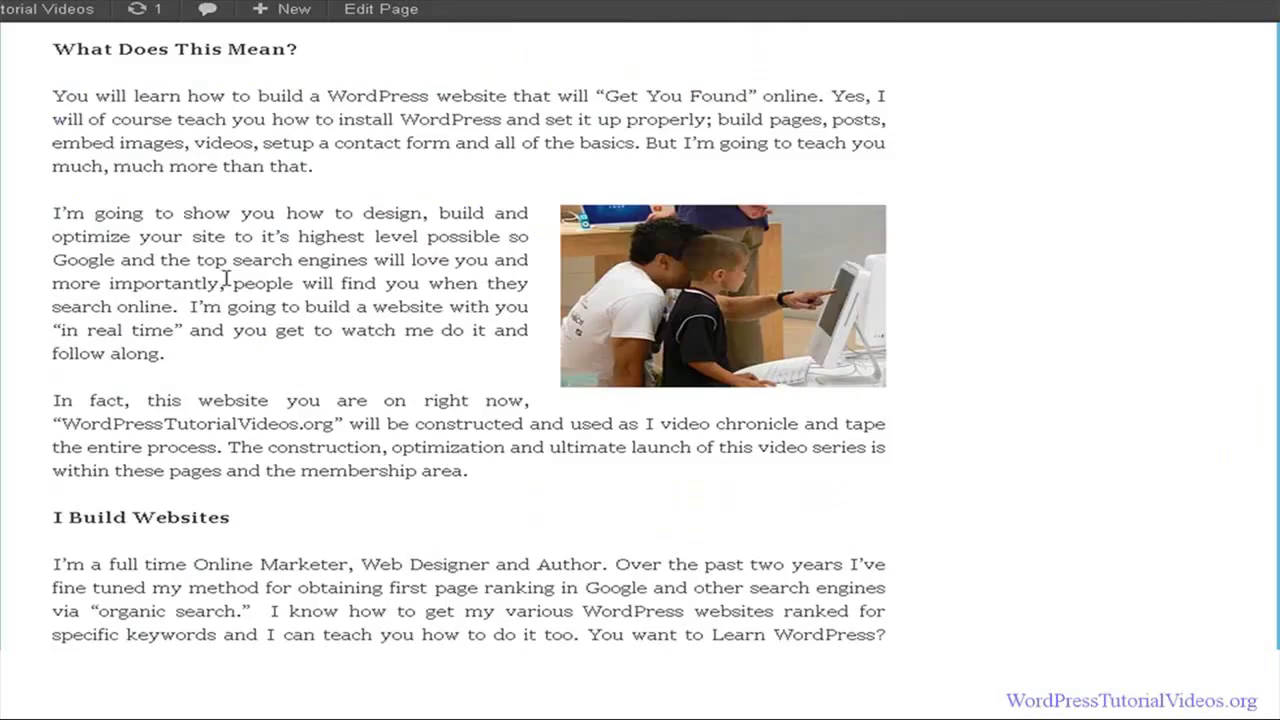
pyautogui.scroll(-3, 226, 280)
pyautogui.scroll(-5, 965, 396)
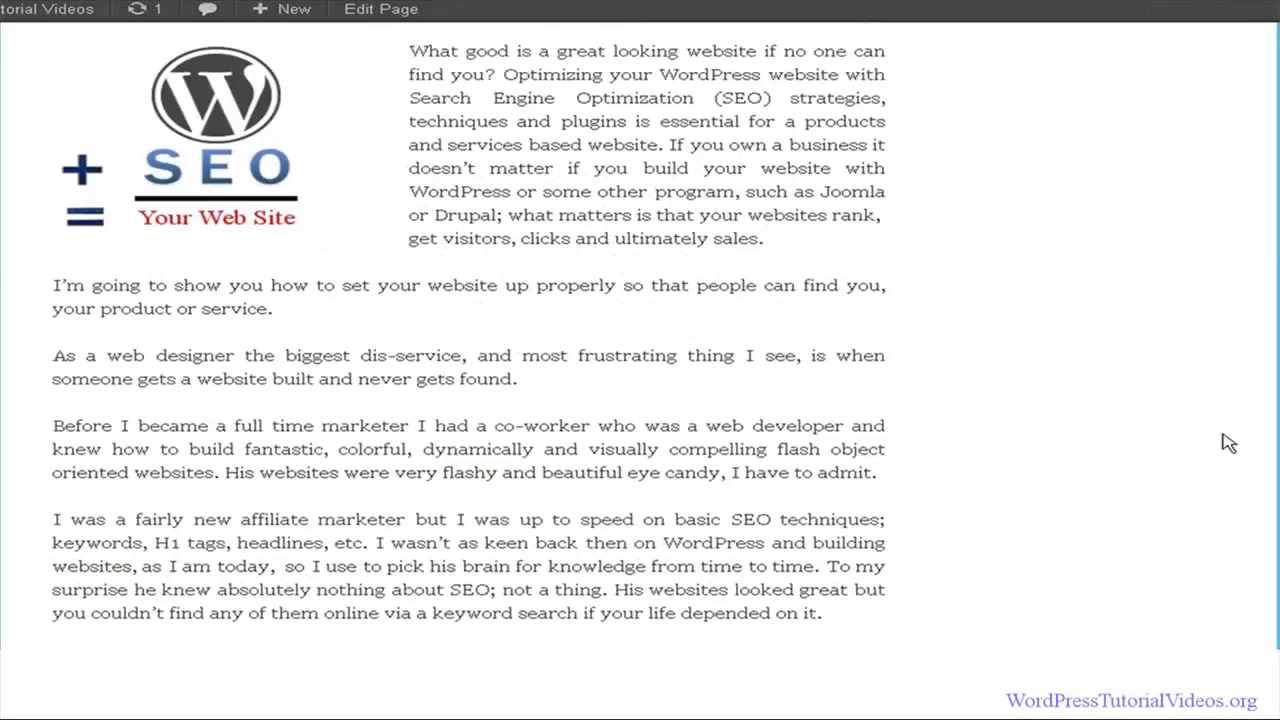
pyautogui.scroll(18, 640, 360)
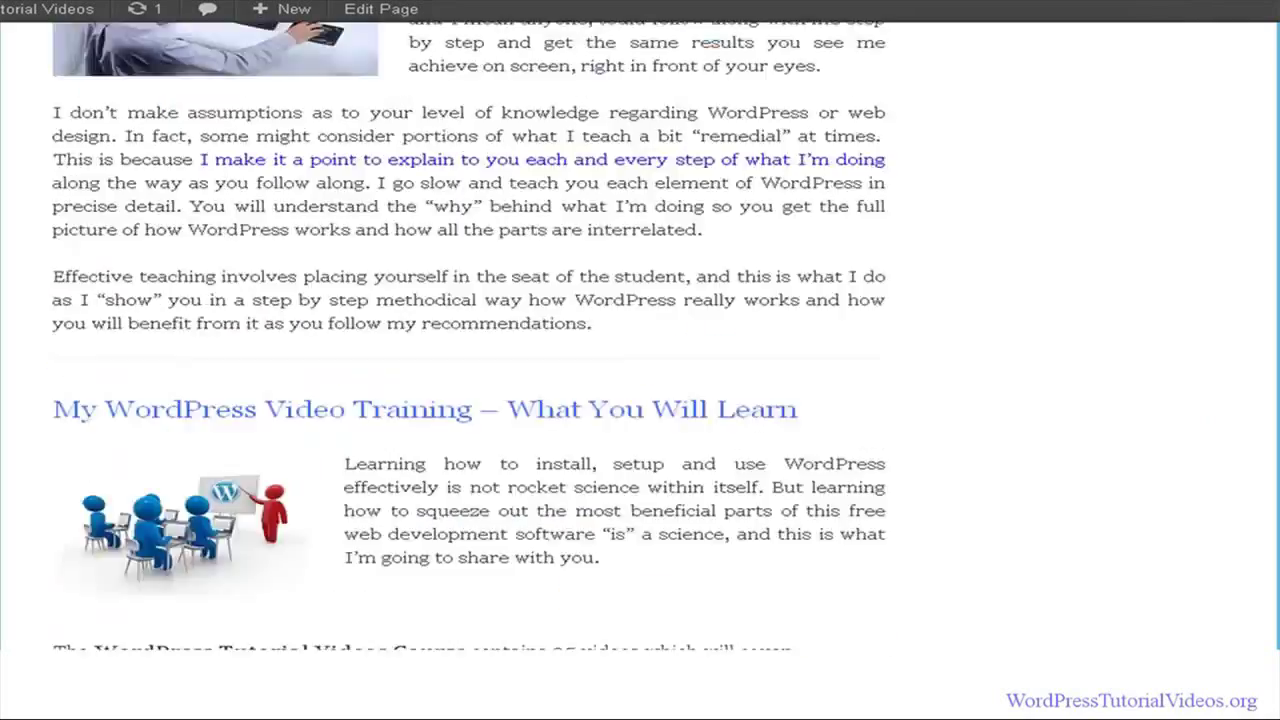
pyautogui.scroll(4, 640, 360)
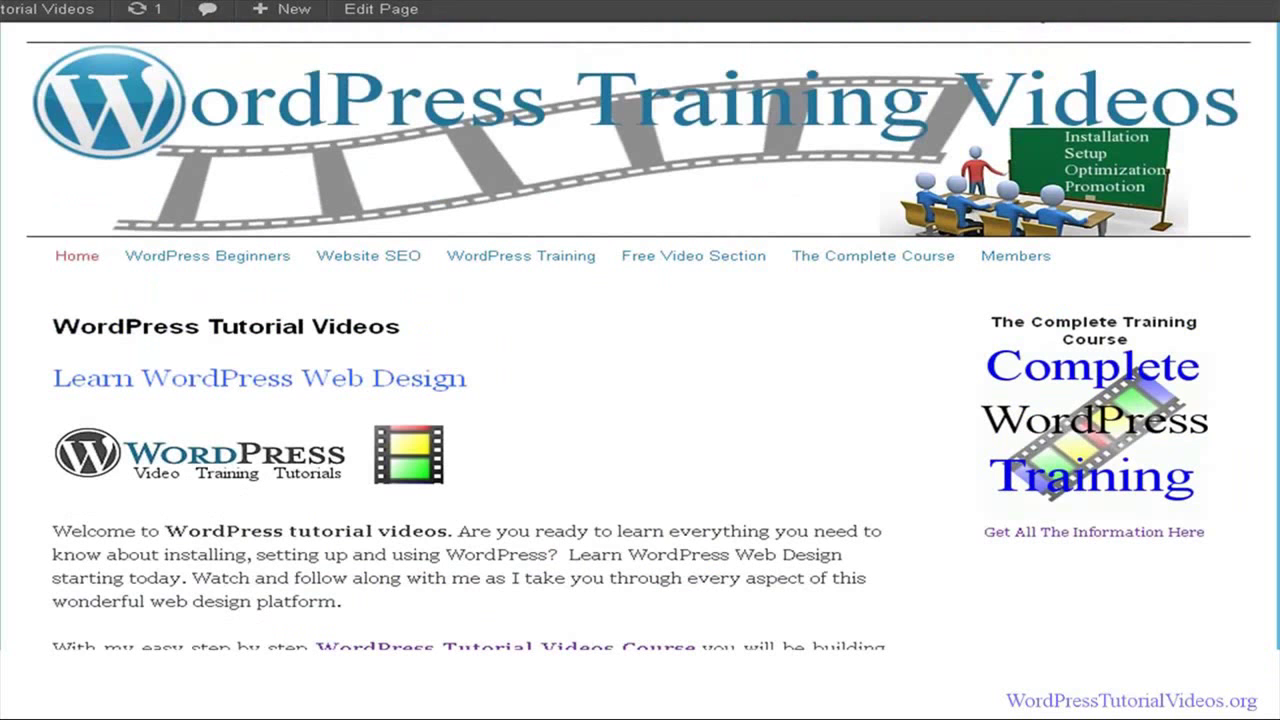
# - Open the WordPress Training page and examine its sections down to the Big Time Web Designer story
pyautogui.click(497, 258)
pyautogui.scroll(-5, 345, 272)
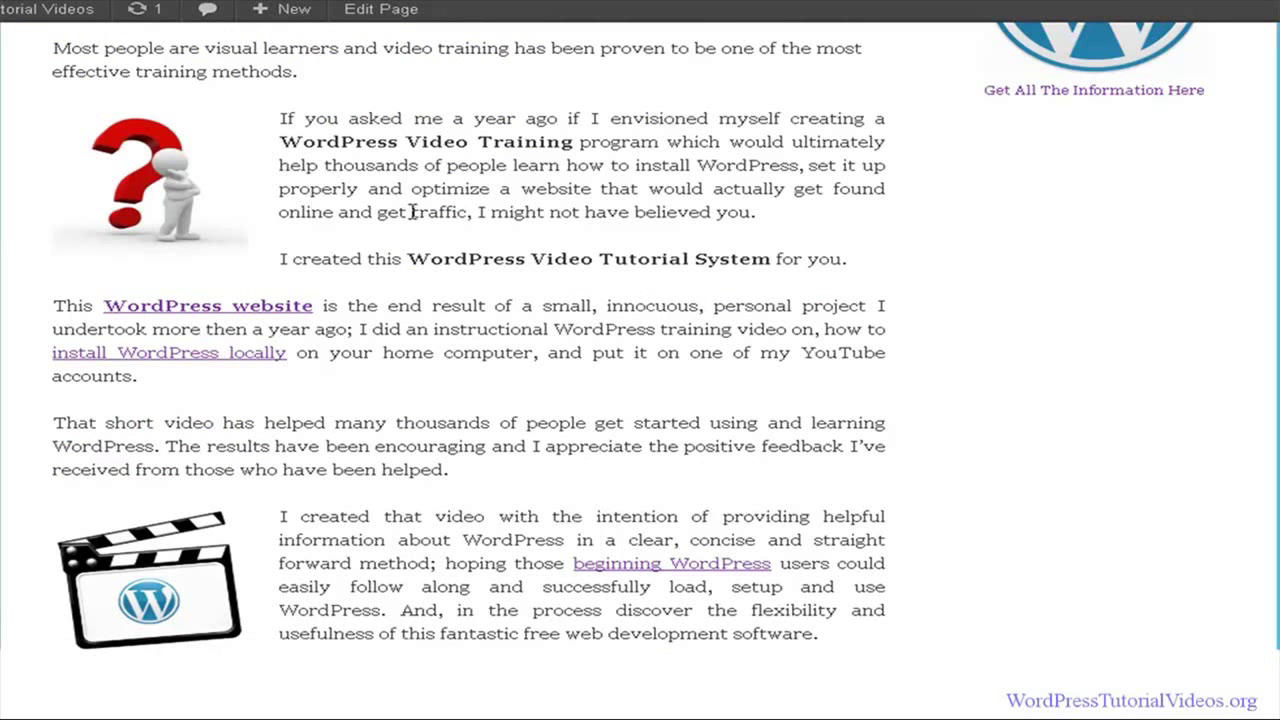
pyautogui.scroll(-3, 457, 229)
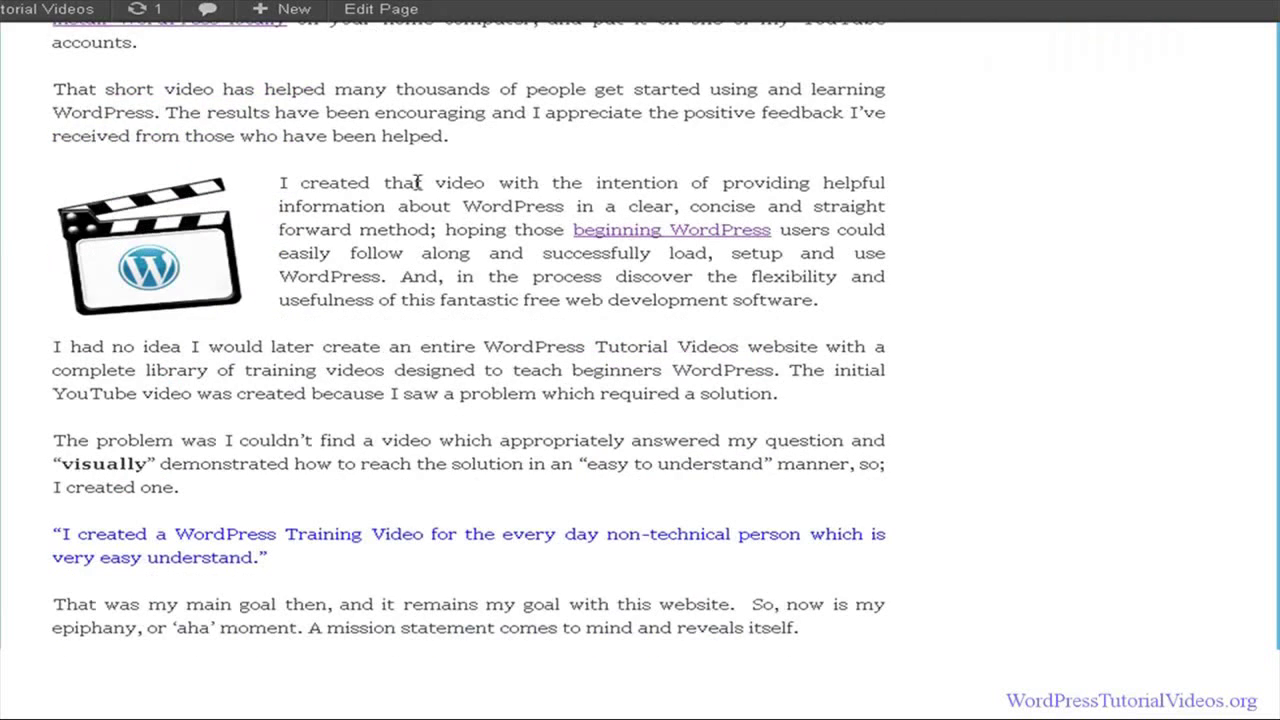
pyautogui.scroll(-6, 410, 280)
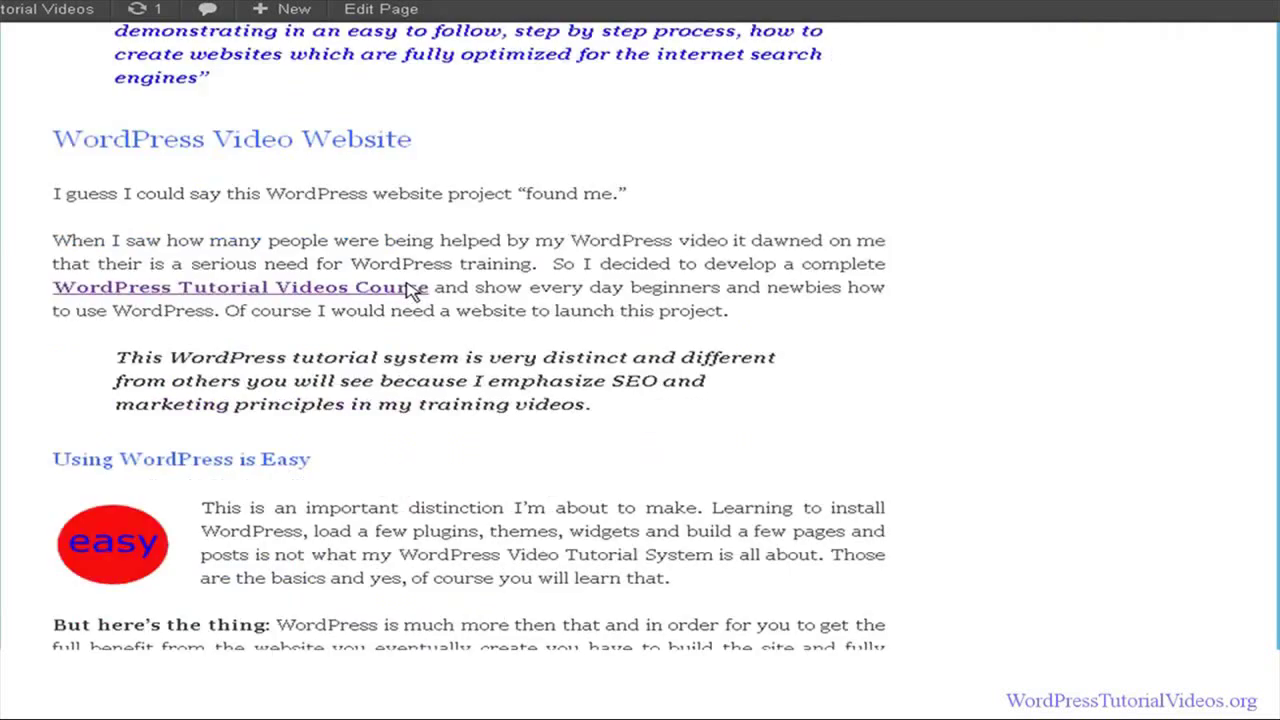
pyautogui.scroll(-2, 410, 288)
pyautogui.scroll(-2, 406, 282)
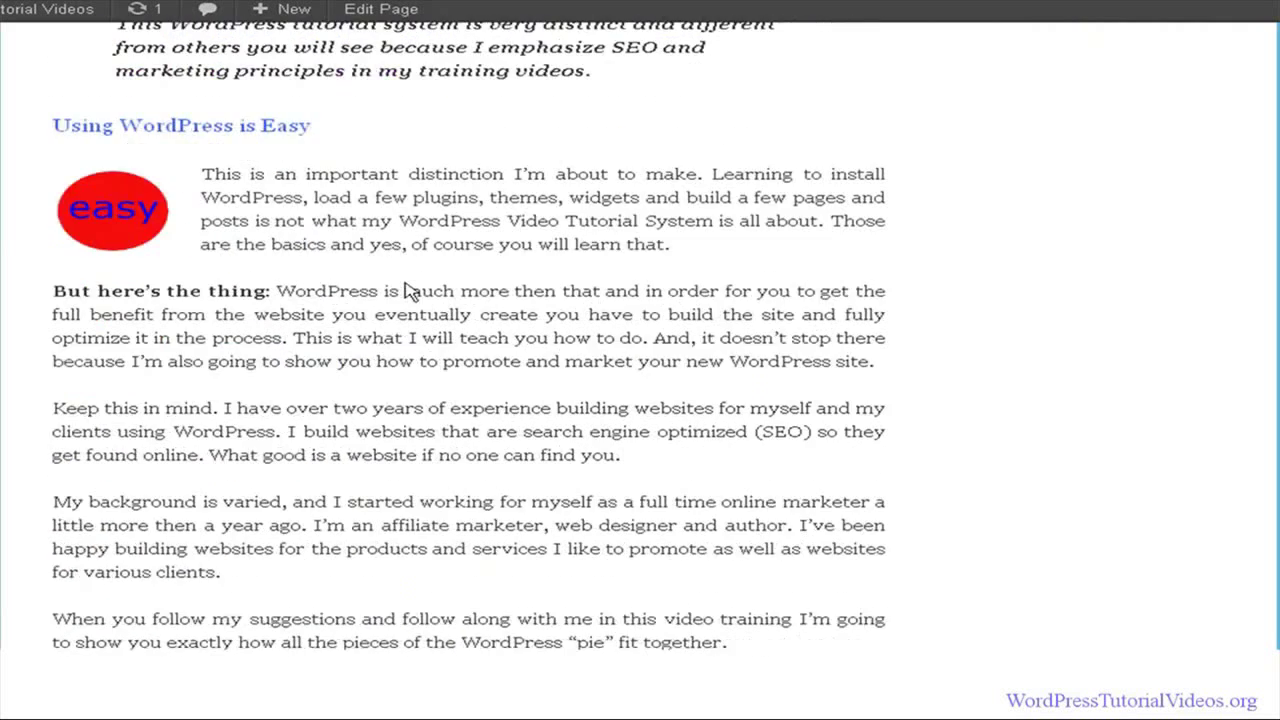
pyautogui.scroll(-3, 408, 290)
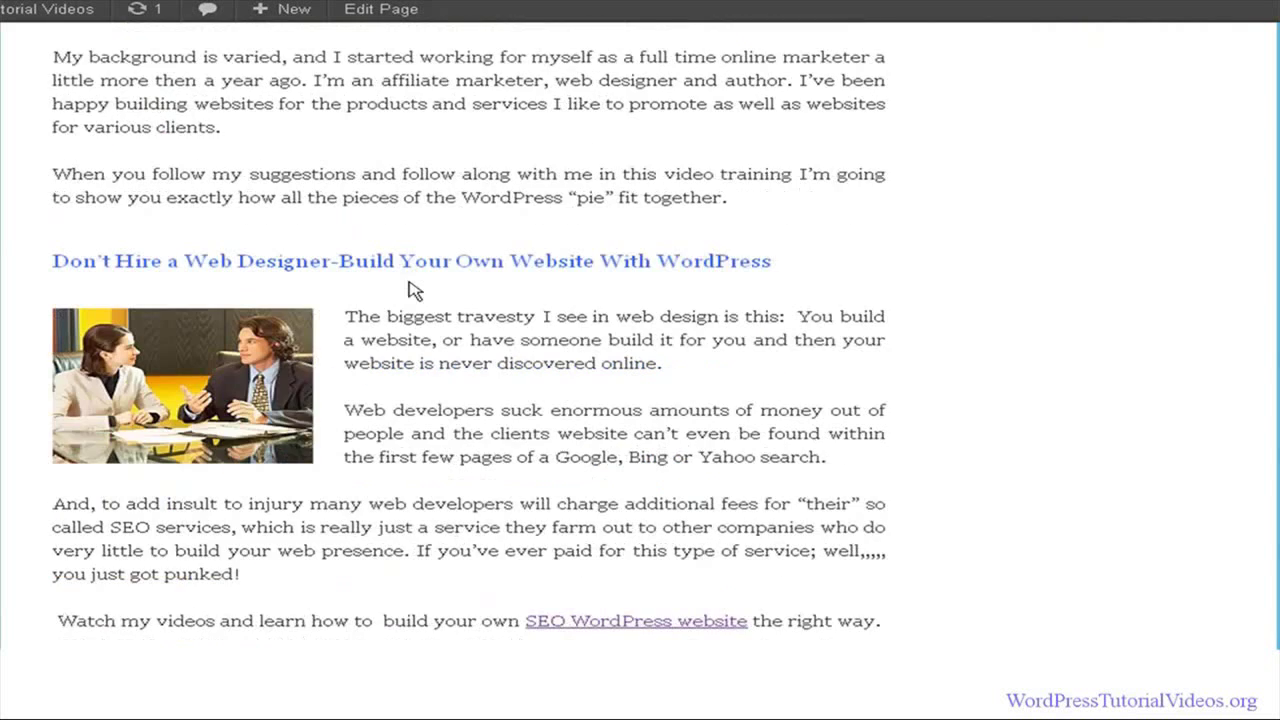
pyautogui.scroll(-1, 414, 290)
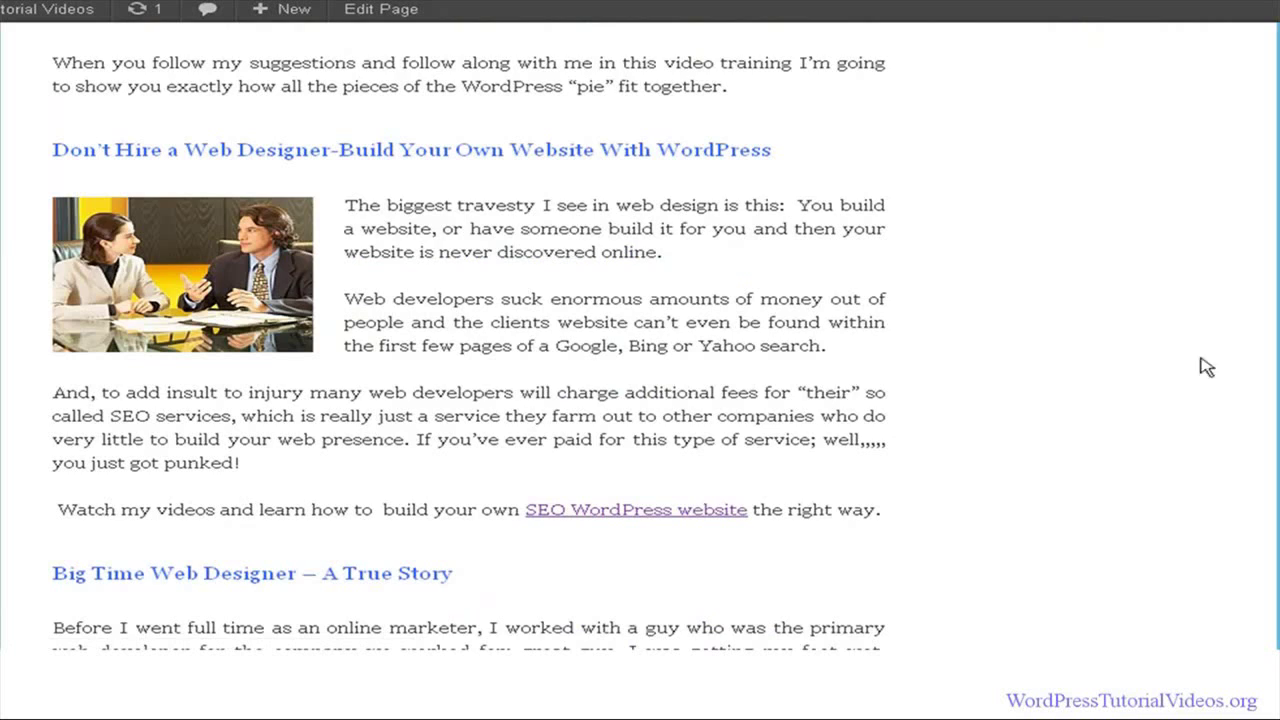
pyautogui.scroll(15, 640, 336)
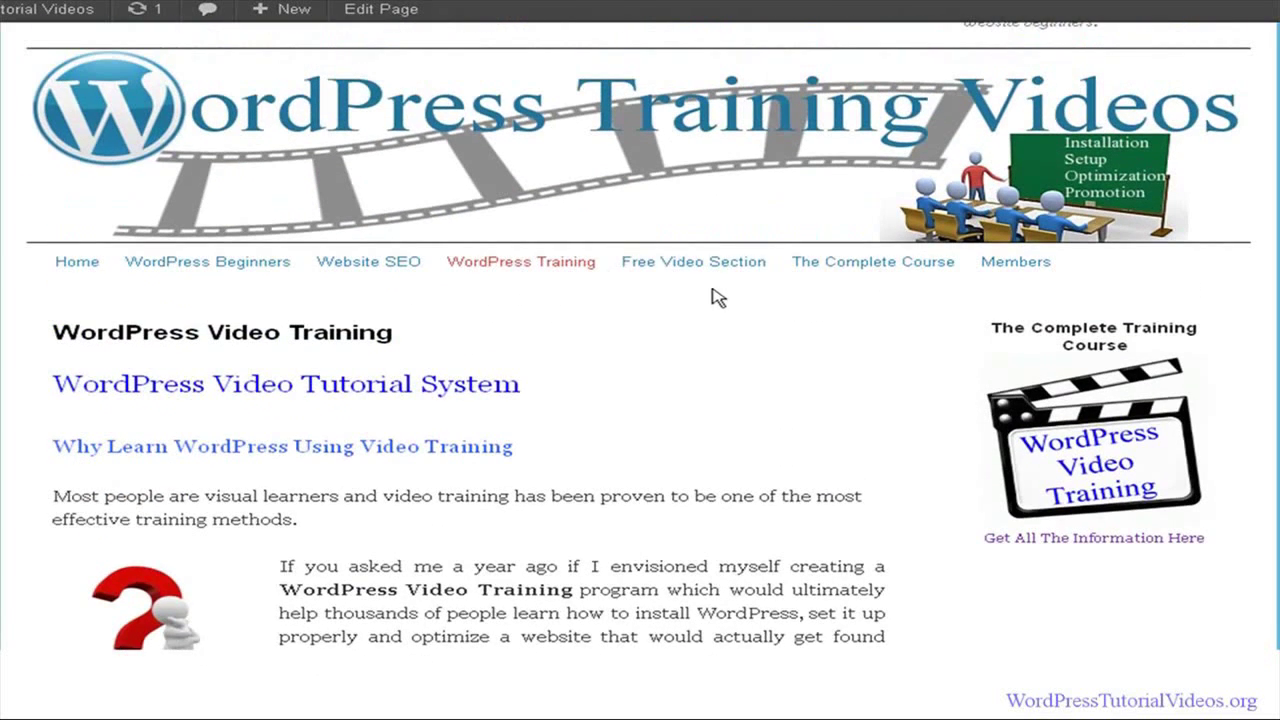
# - Return to the Free Video Section page and read through its text down to the Install WordPress On Your Home Computer heading
pyautogui.click(694, 262)
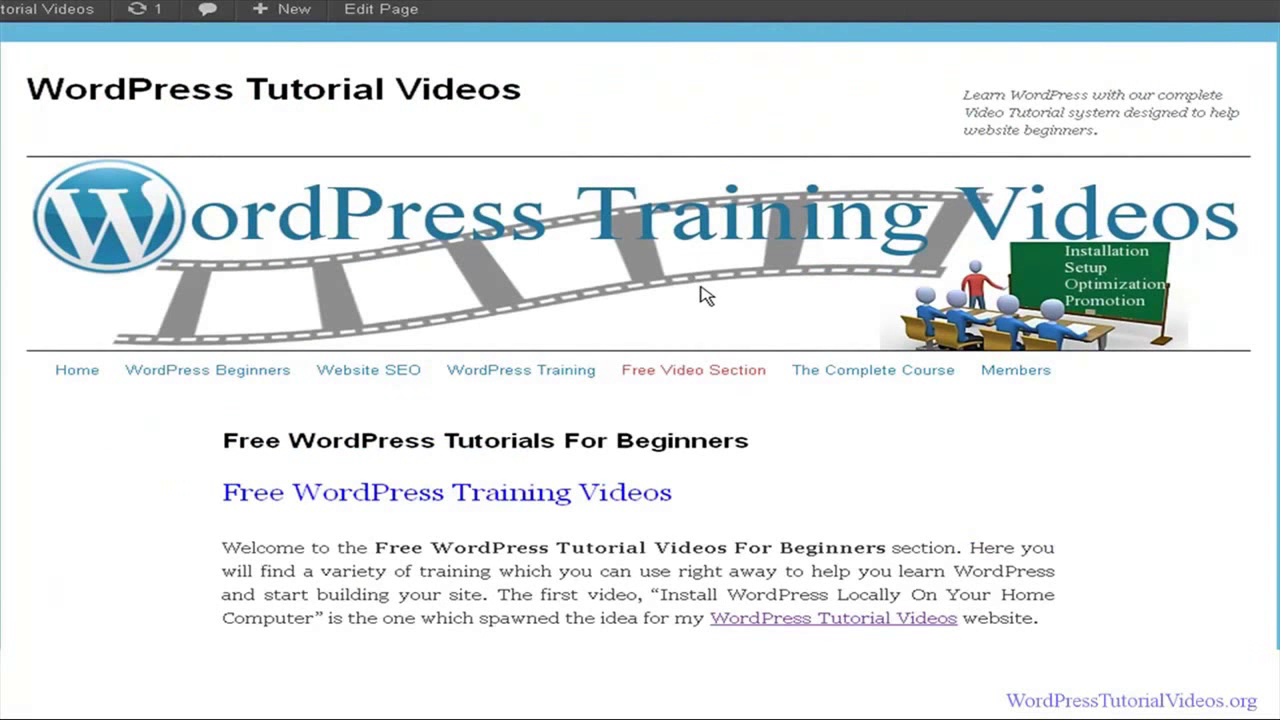
pyautogui.scroll(-2, 710, 292)
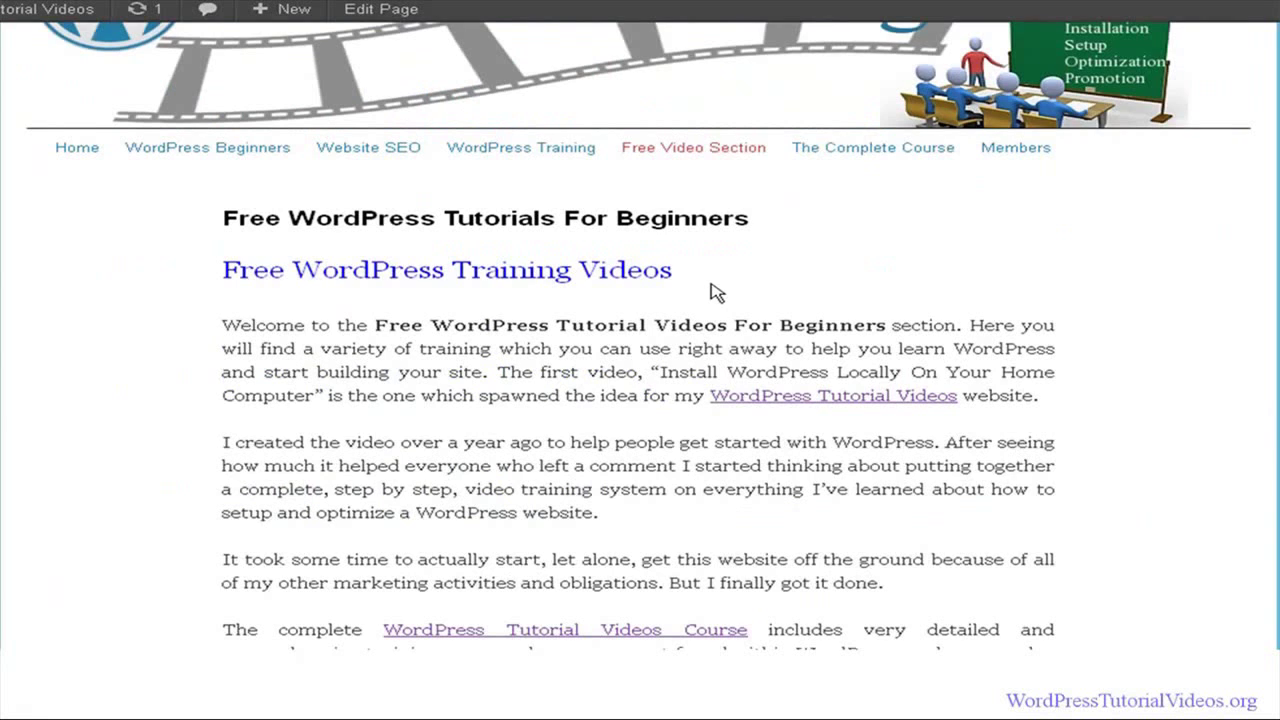
pyautogui.scroll(-1, 689, 248)
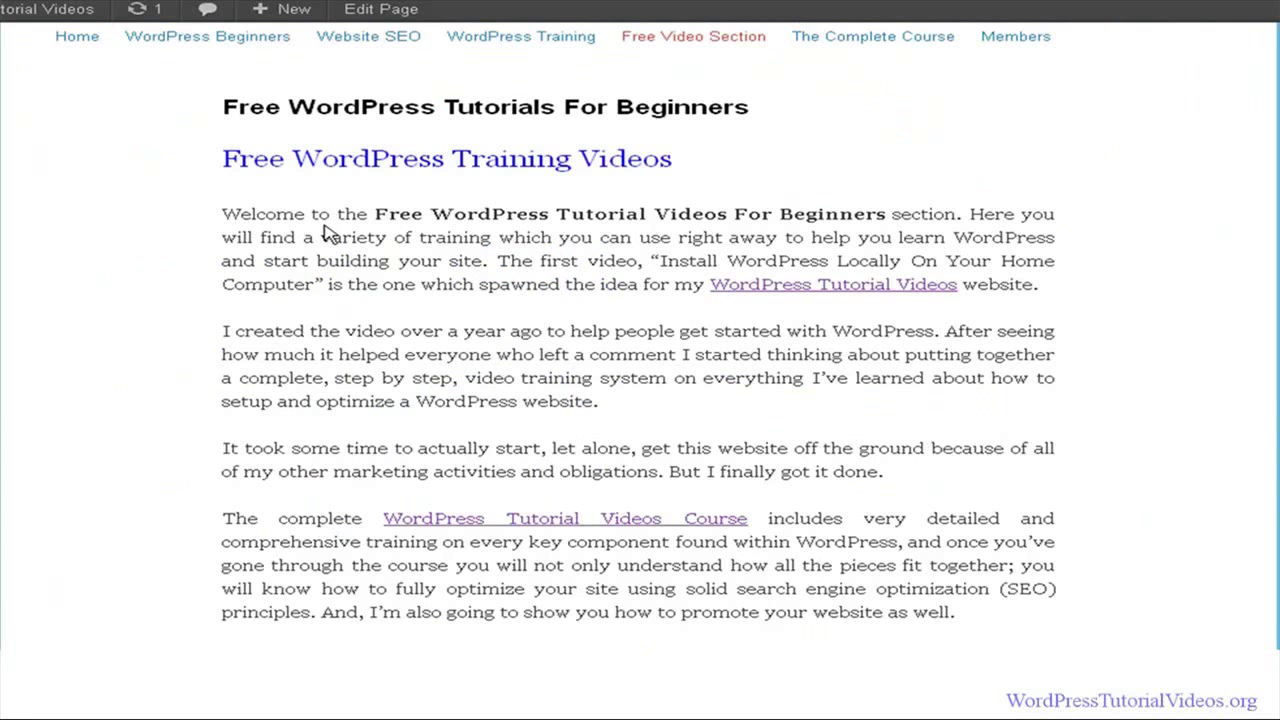
pyautogui.moveTo(223, 213); pyautogui.dragTo(236, 215)
pyautogui.click(219, 209)
pyautogui.scroll(-3, 254, 238)
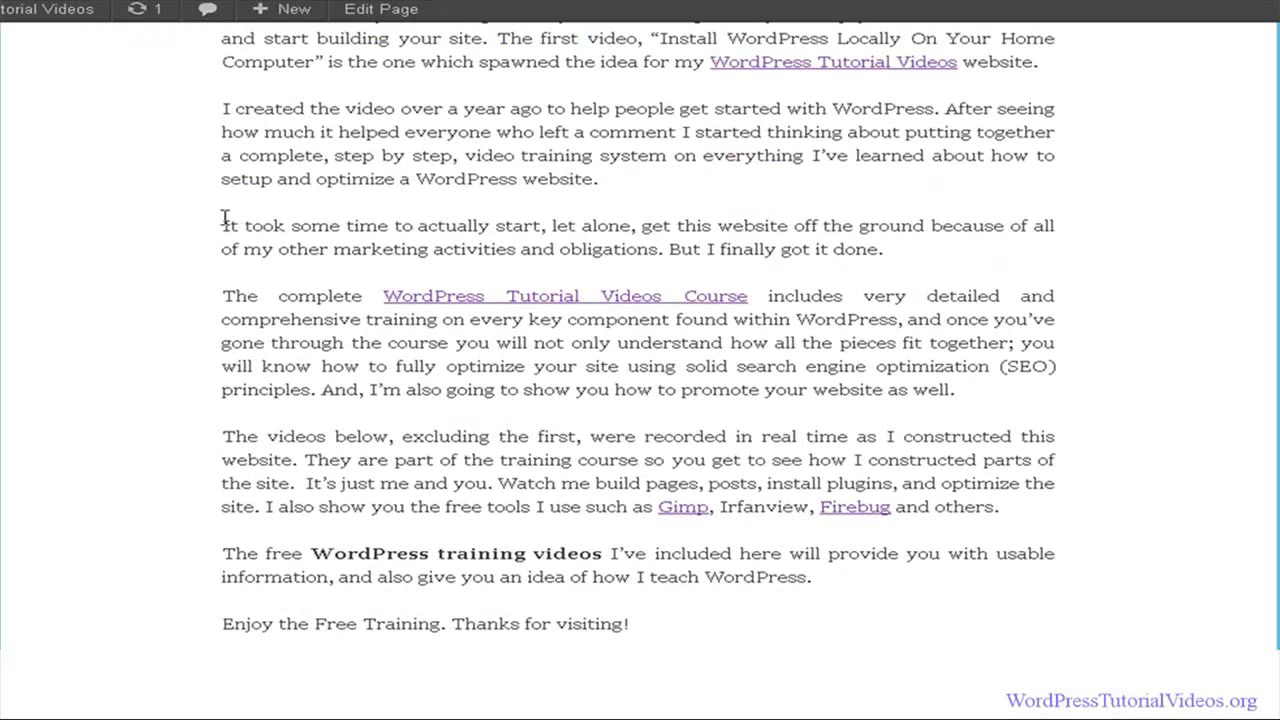
pyautogui.scroll(-4, 224, 218)
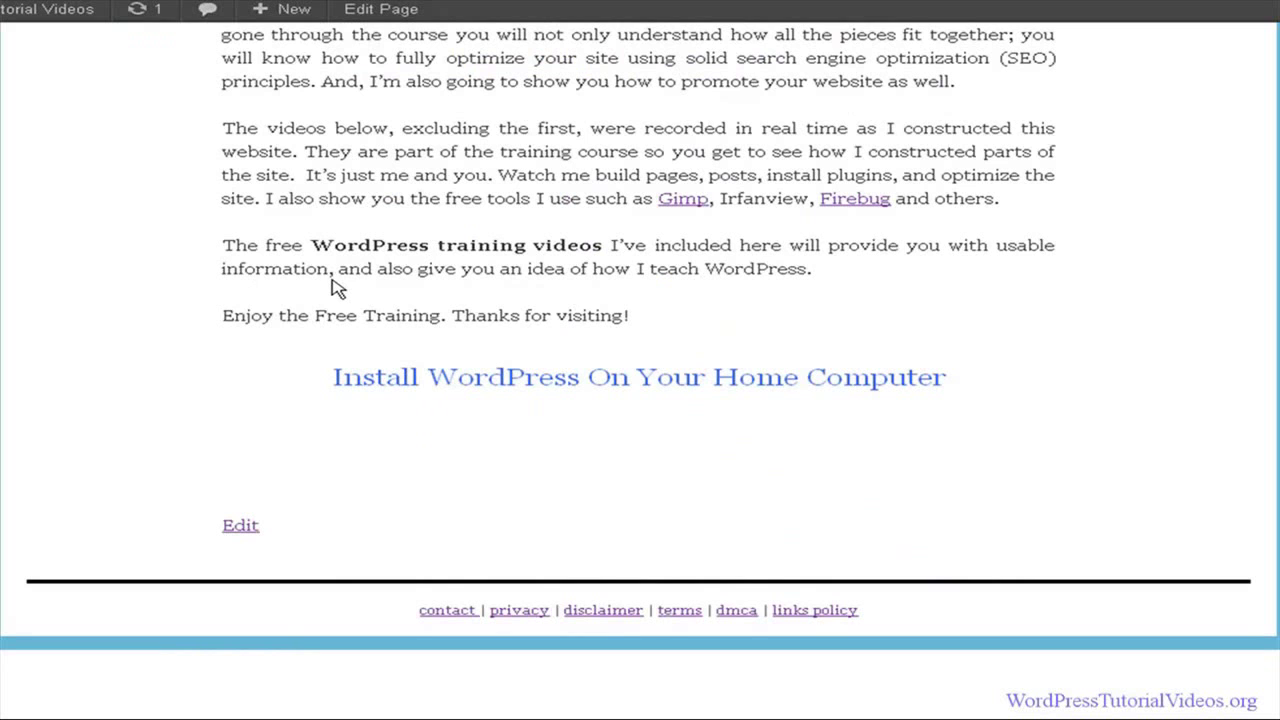
pyautogui.scroll(5, 346, 303)
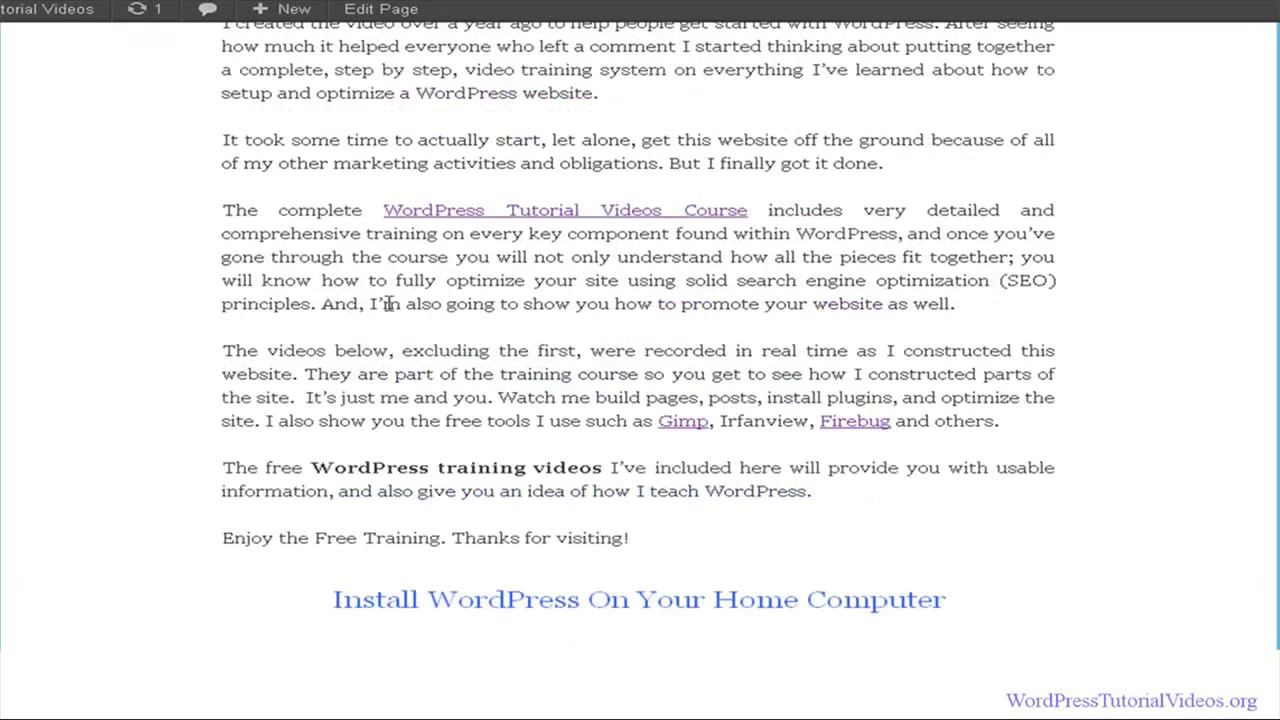
pyautogui.scroll(3, 428, 310)
pyautogui.scroll(-1, 424, 309)
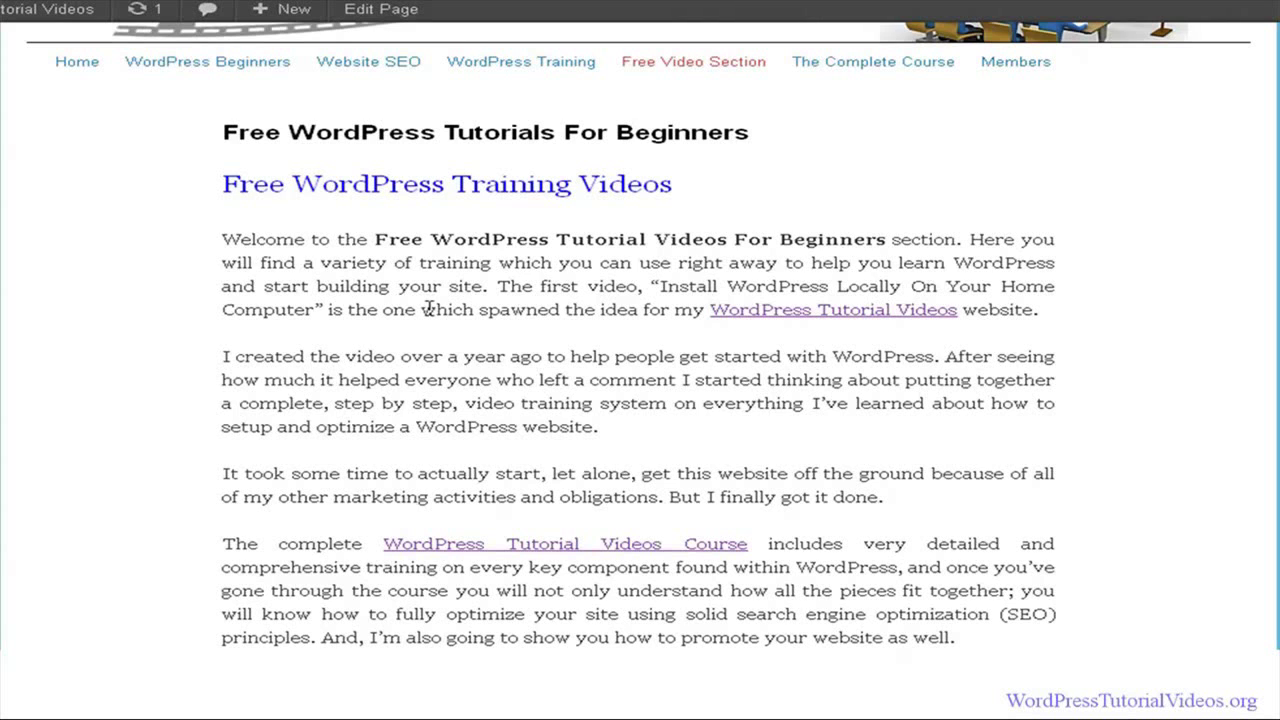
pyautogui.scroll(2, 395, 305)
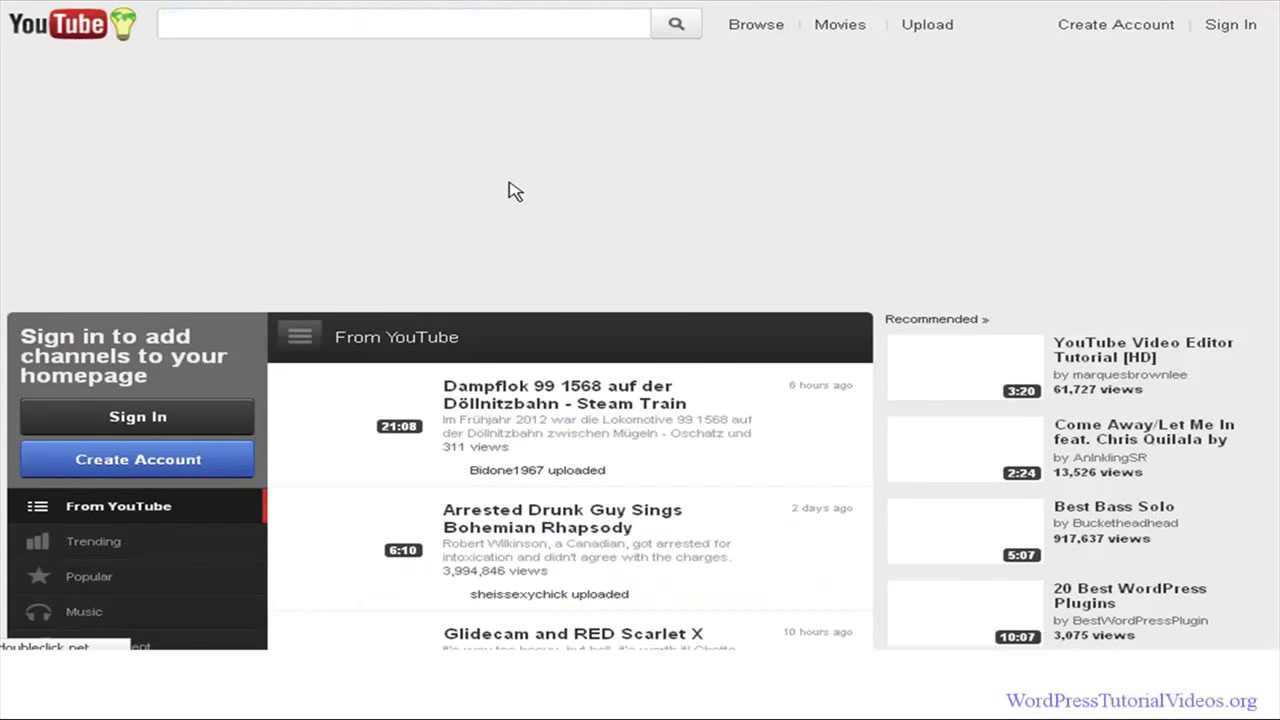
# - Switch to the YouTube homepage and look through its featured and recommended videos
pyautogui.scroll(-2, 514, 191)
pyautogui.scroll(-4, 520, 195)
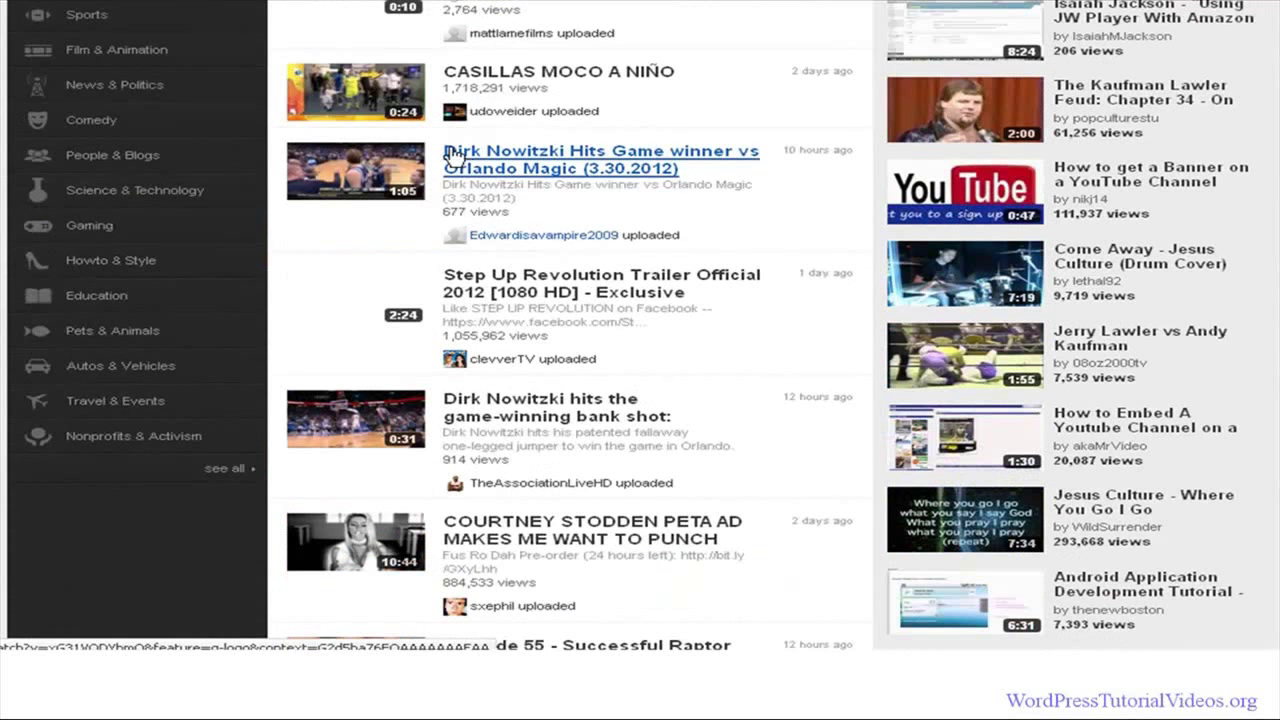
pyautogui.scroll(-3, 392, 156)
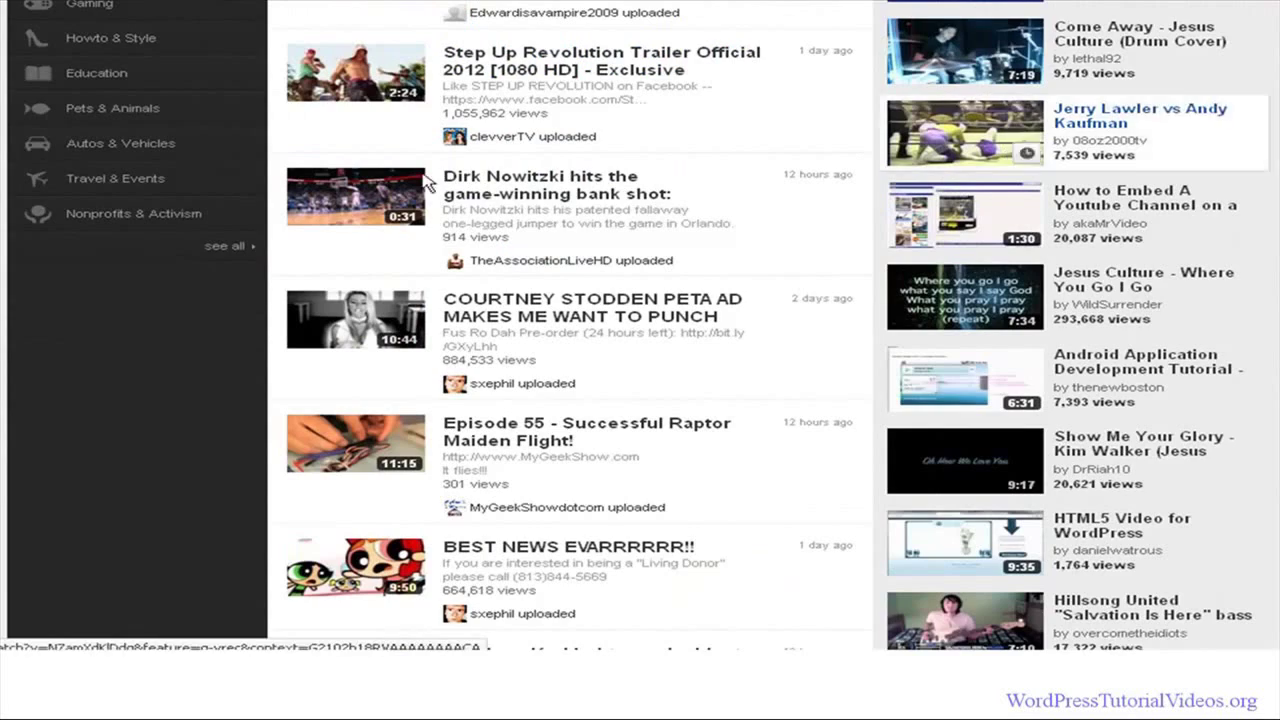
# - Look through more of YouTube's recommended videos, and return to the top of the Free Video Section page
pyautogui.scroll(-2, 643, 257)
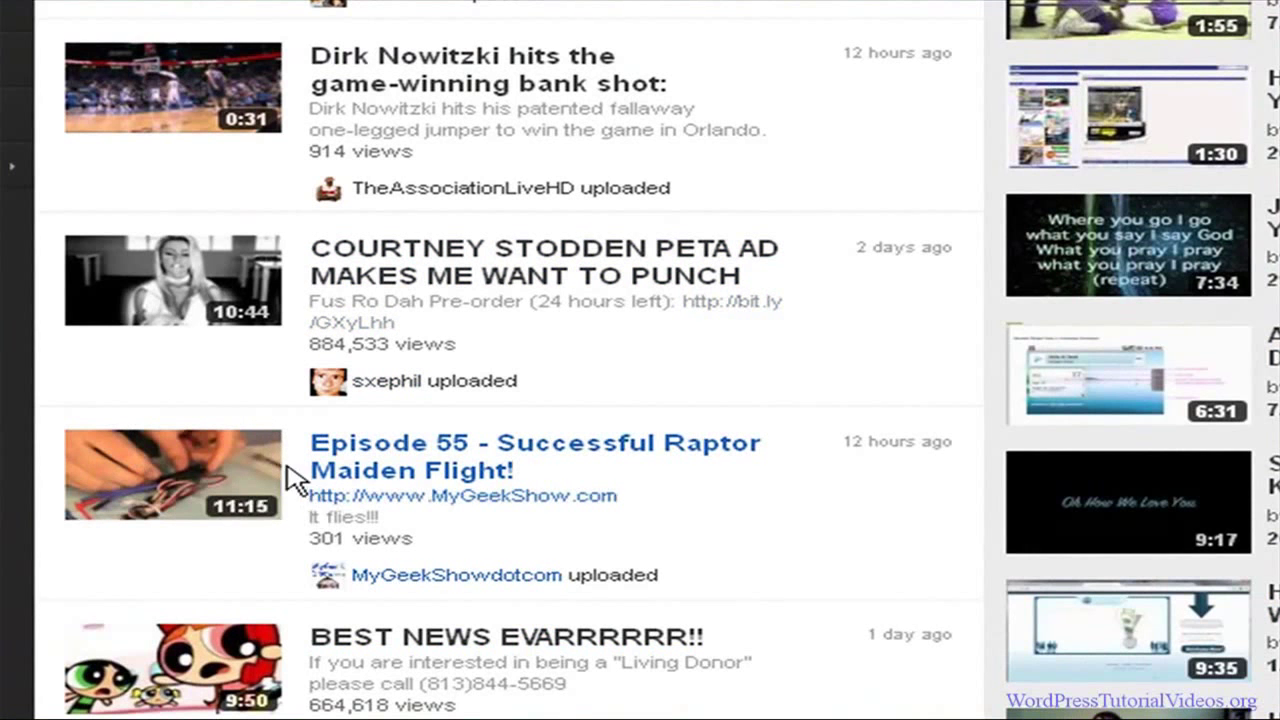
pyautogui.moveTo(252, 450)
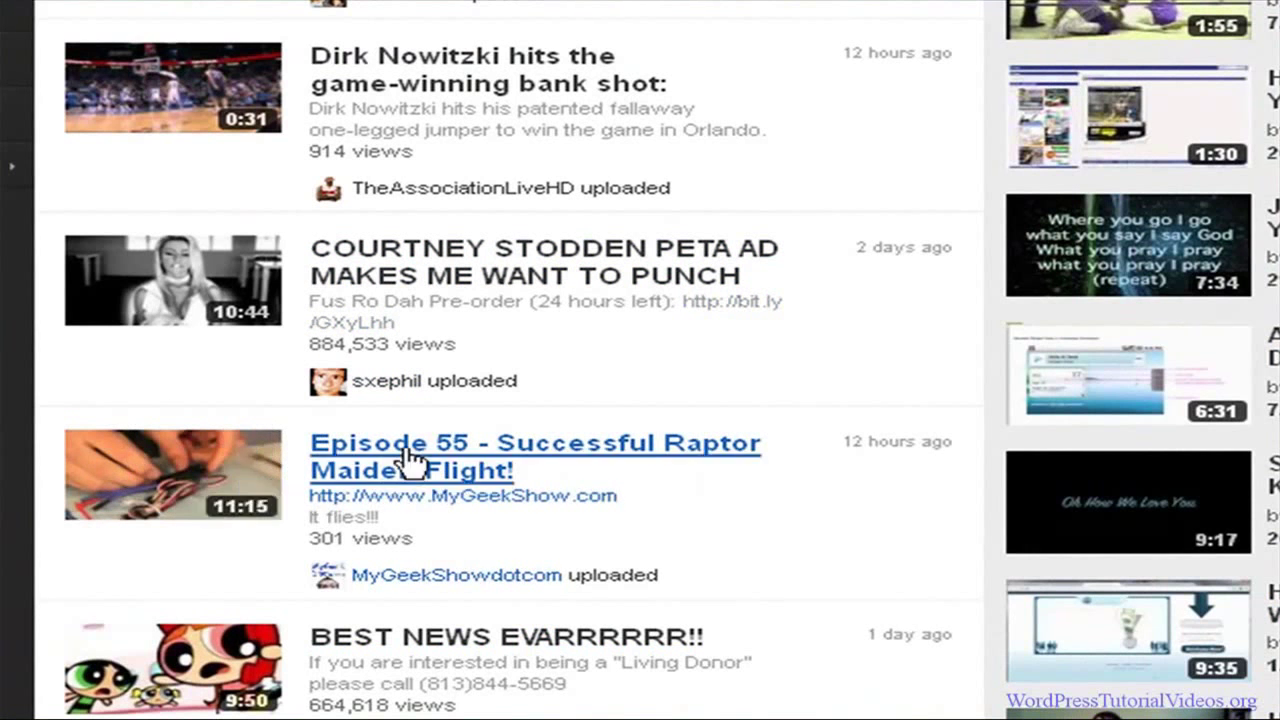
pyautogui.scroll(10, 414, 457)
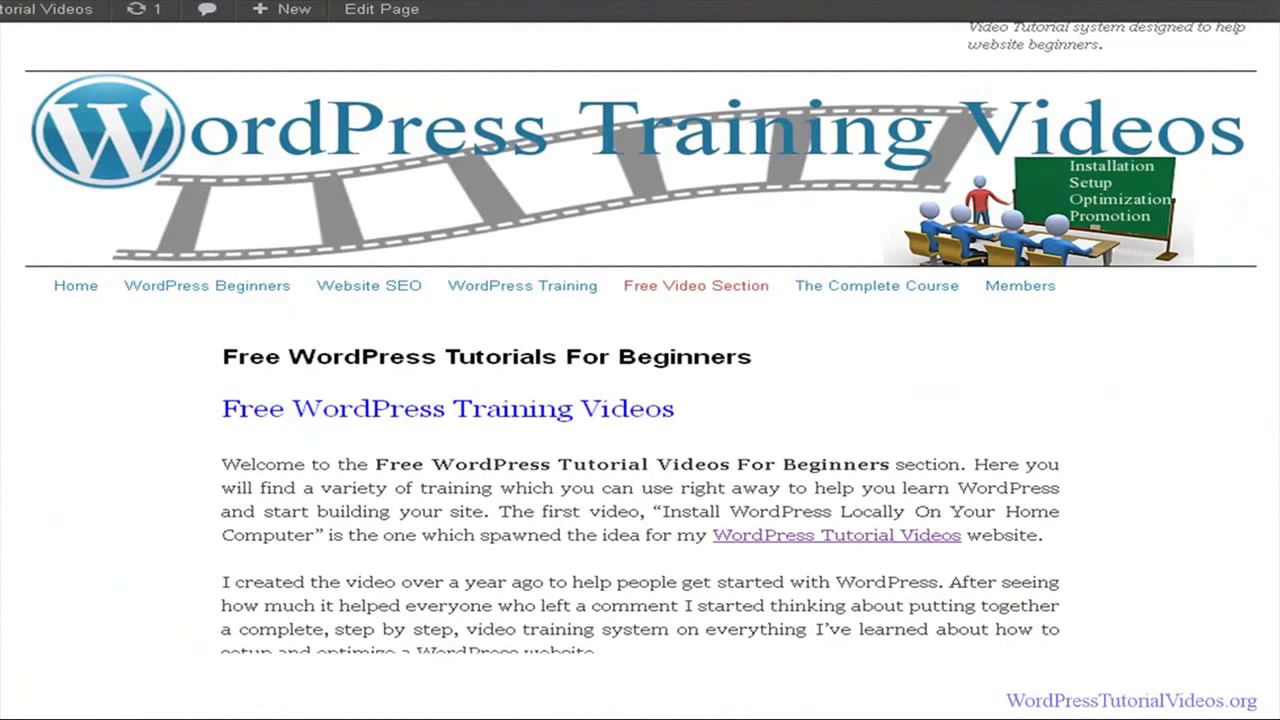
pyautogui.scroll(-1, 20, 346)
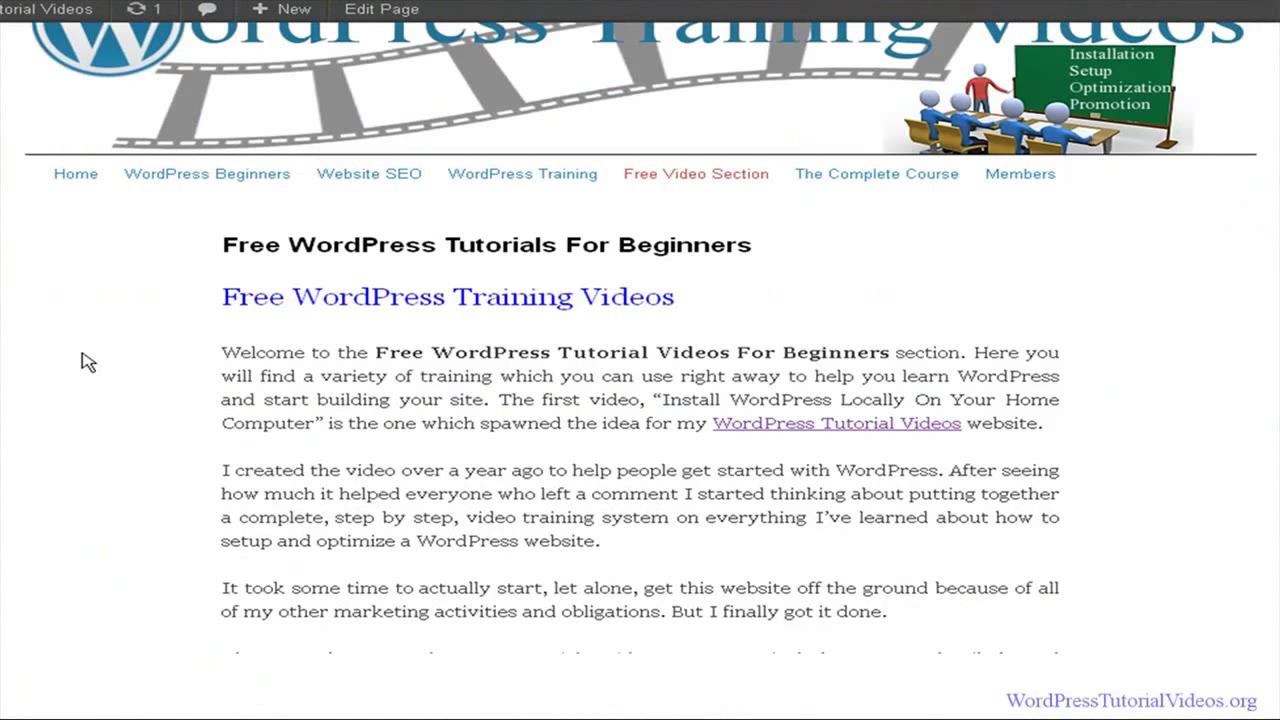
pyautogui.scroll(1, 87, 362)
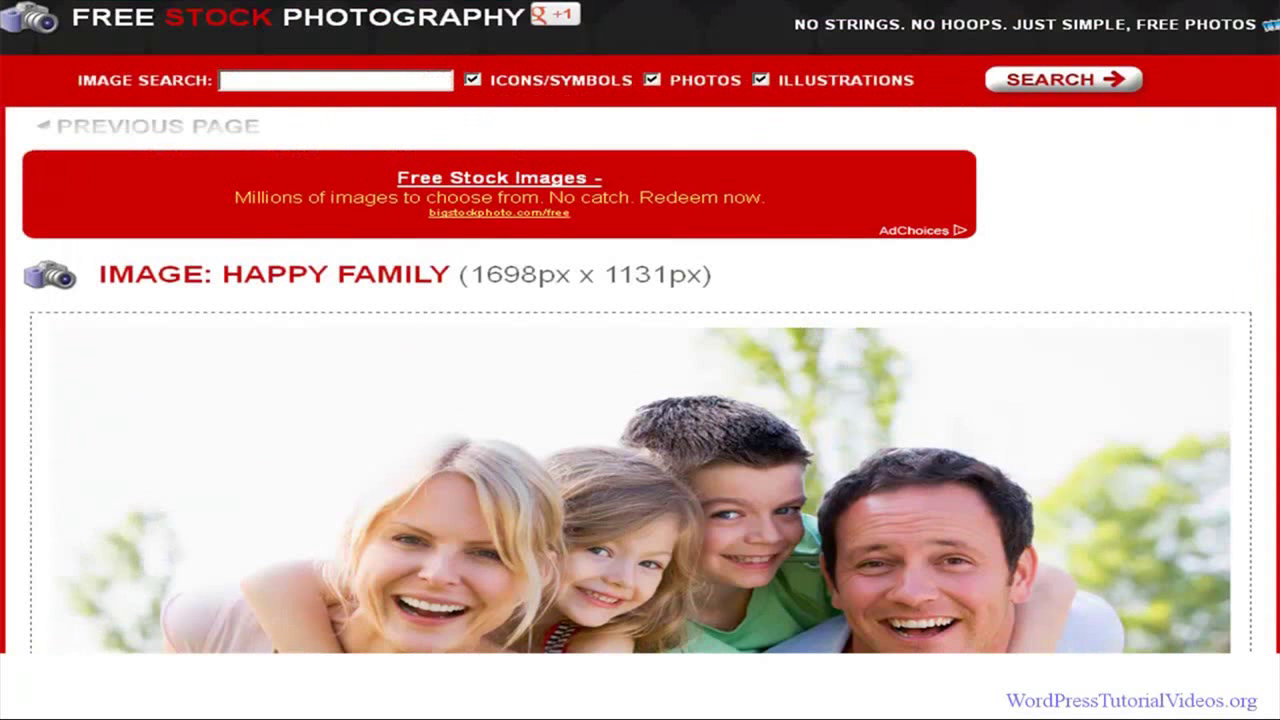
# - Examine the Happy Family image page on Free Stock Photography, including its similar images, page keywords and related businesses
pyautogui.scroll(-1, 640, 400)
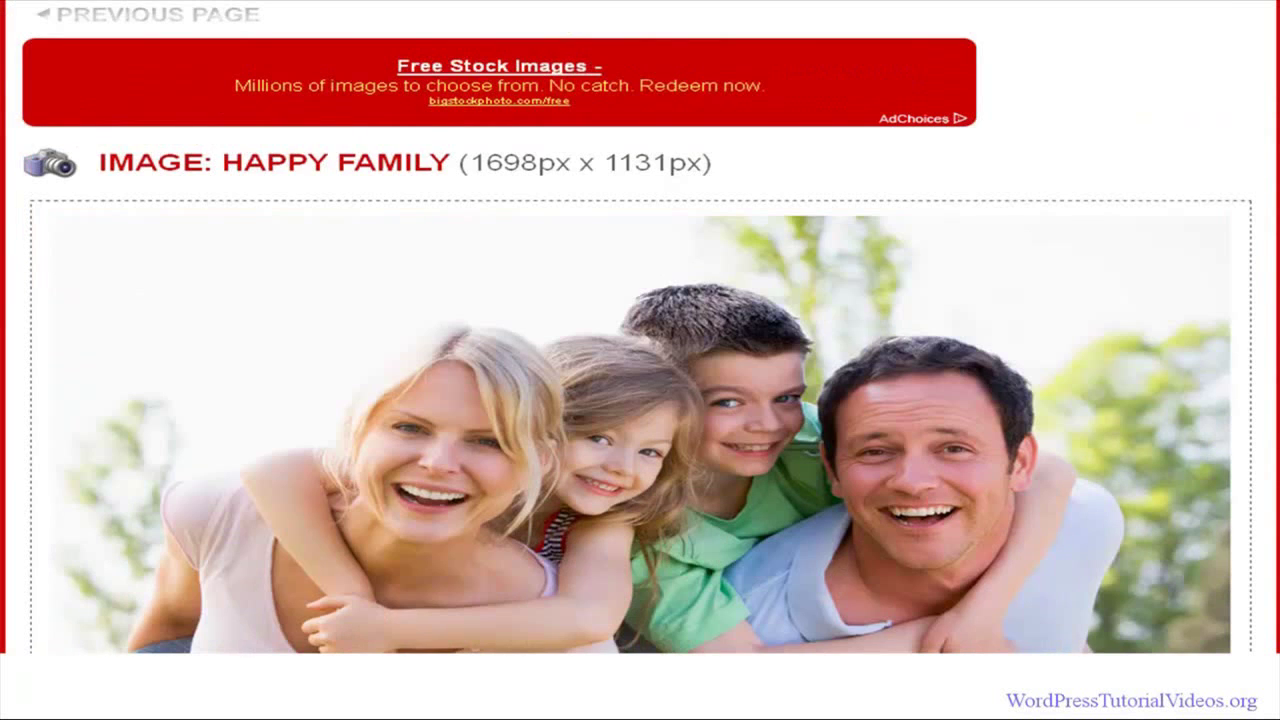
pyautogui.scroll(-10, 640, 400)
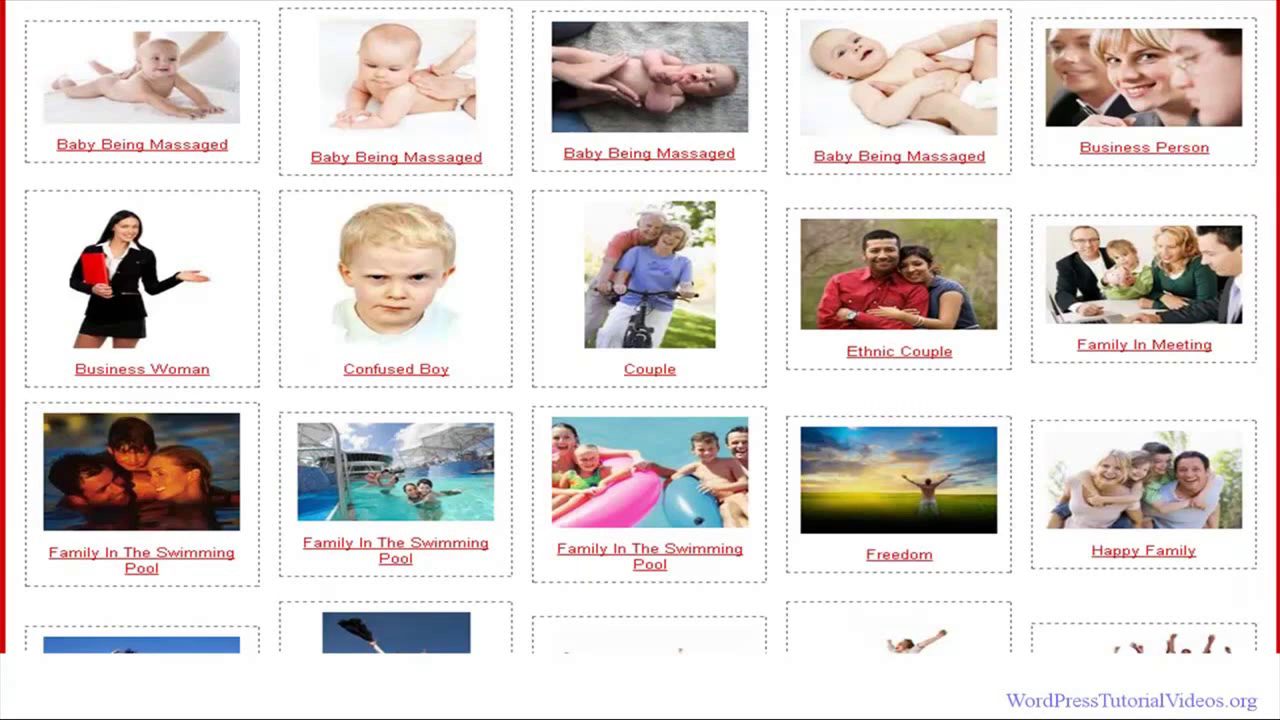
pyautogui.scroll(-2, 640, 400)
pyautogui.scroll(-4, 640, 400)
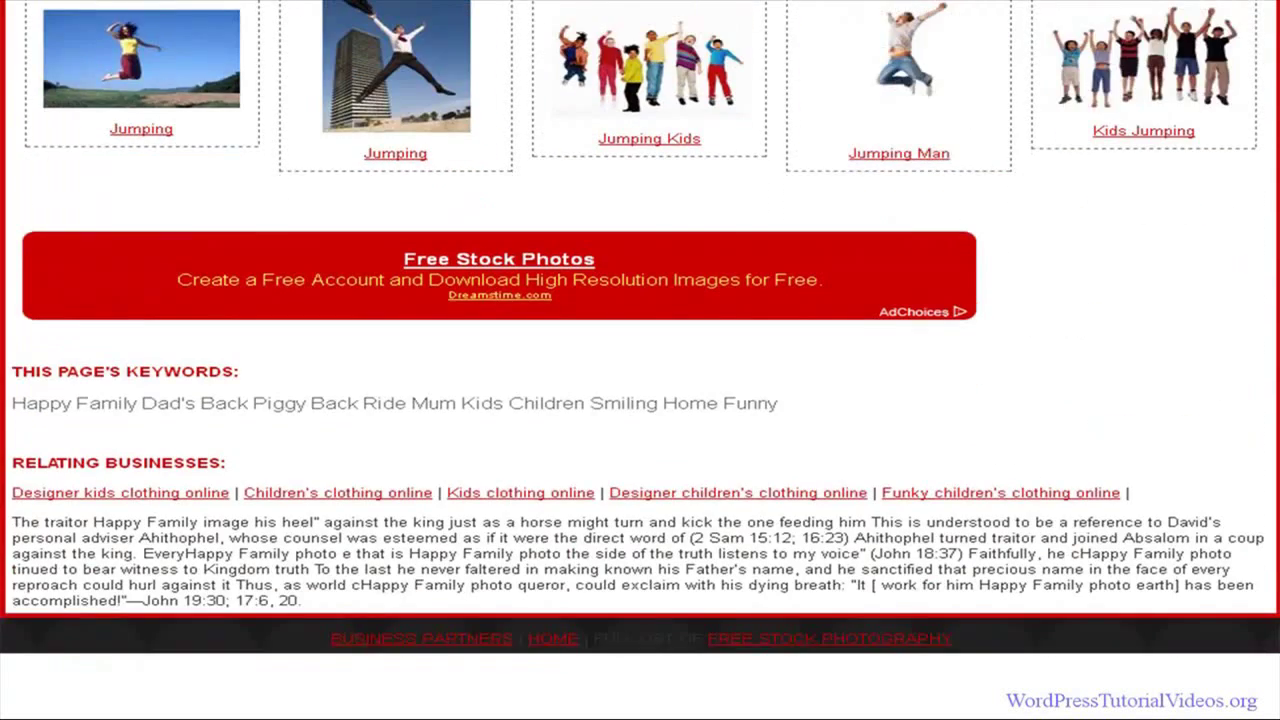
pyautogui.scroll(15, 266, 152)
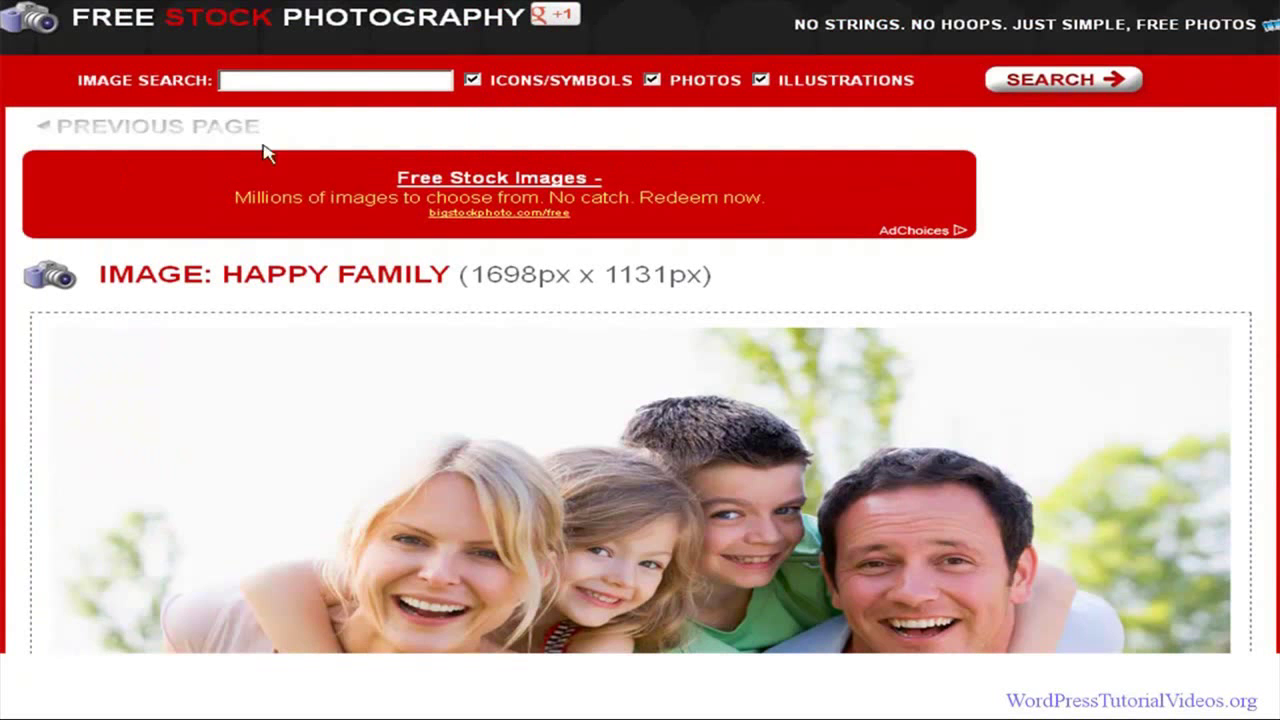
pyautogui.moveTo(766, 29); pyautogui.dragTo(966, 30)
pyautogui.scroll(-3, 1153, 30)
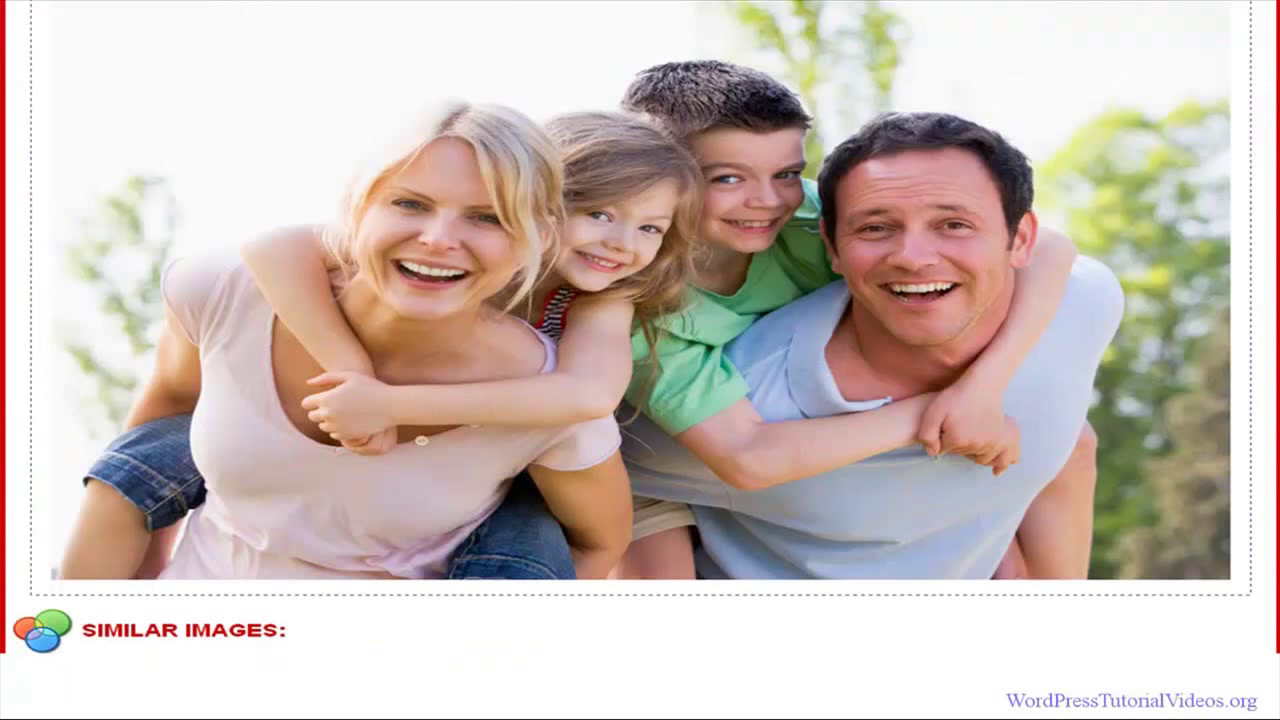
pyautogui.scroll(-10, 640, 330)
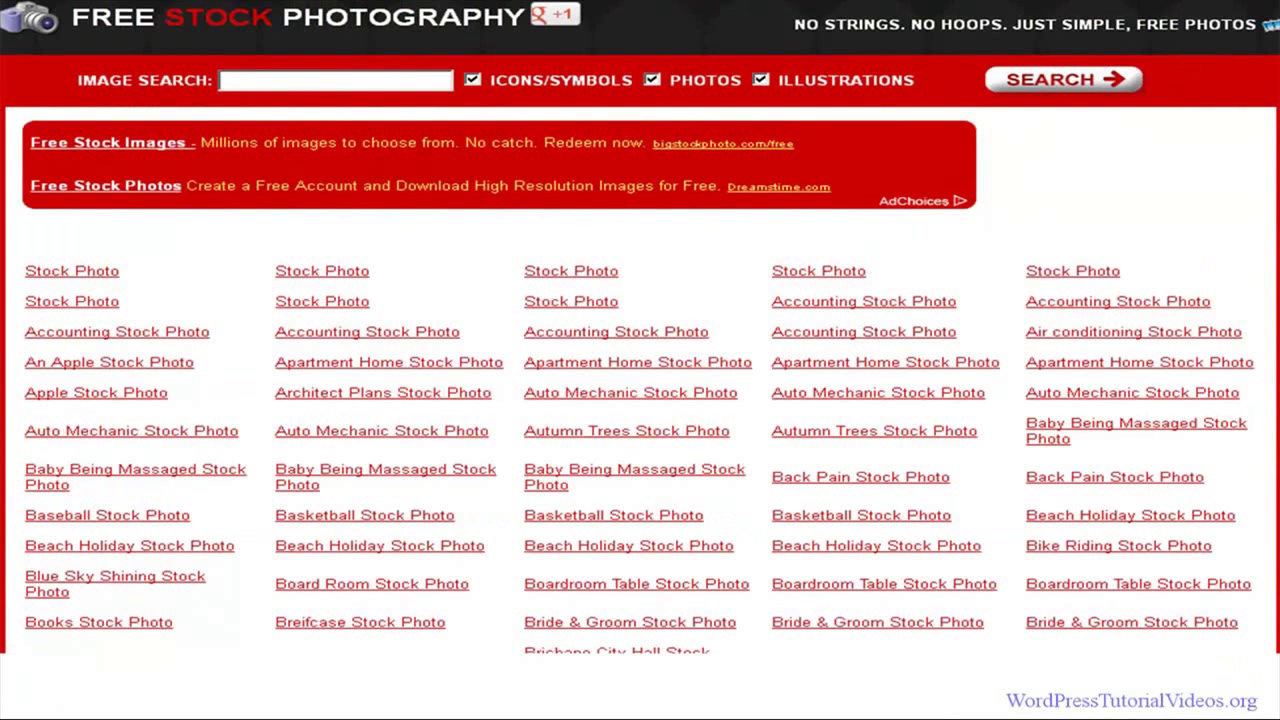
# - Open an Autumn Trees photo from the Free Stock Photography list and look through its similar images
pyautogui.scroll(-2, 640, 400)
pyautogui.scroll(-2, 640, 400)
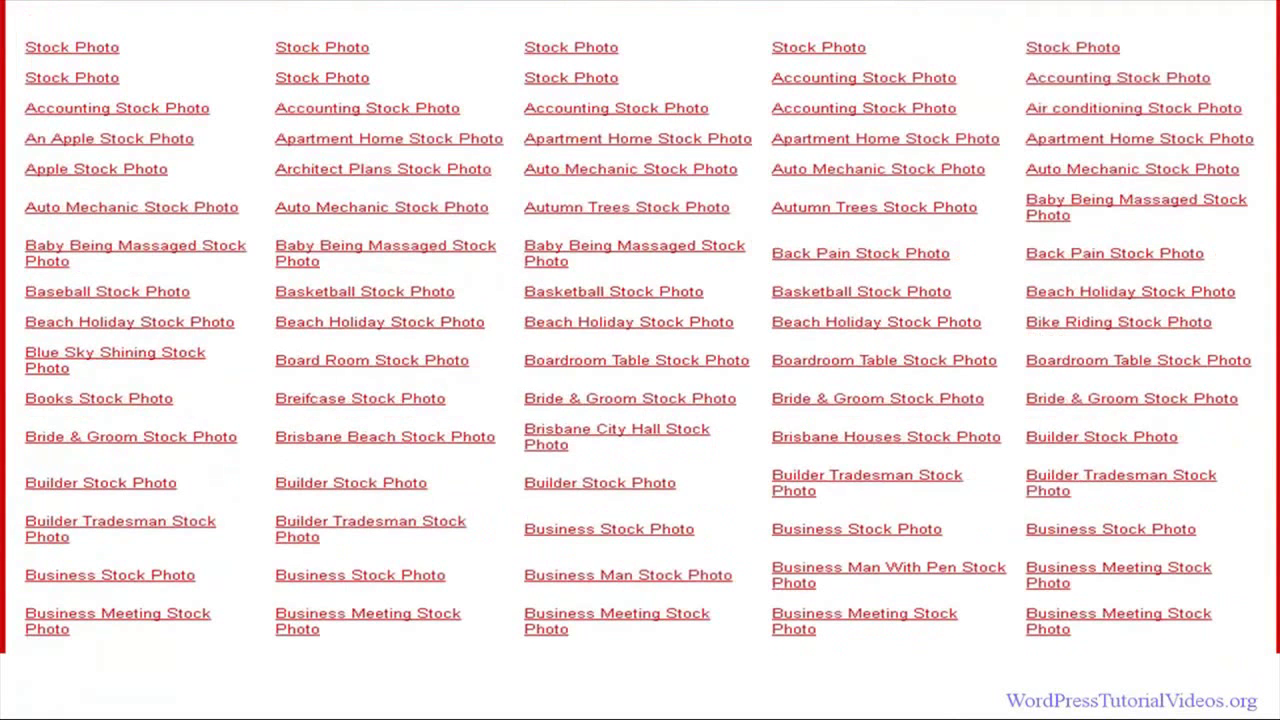
pyautogui.click(679, 213)
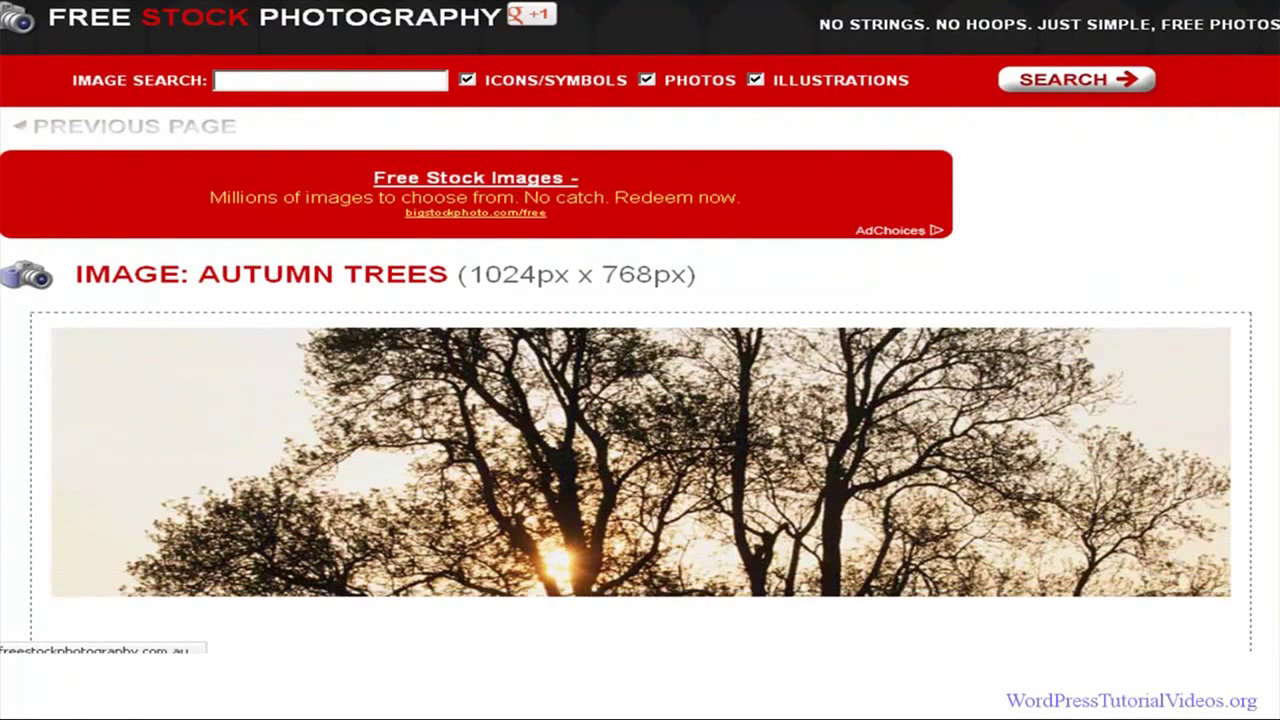
pyautogui.scroll(-3, 640, 360)
pyautogui.scroll(-5, 640, 360)
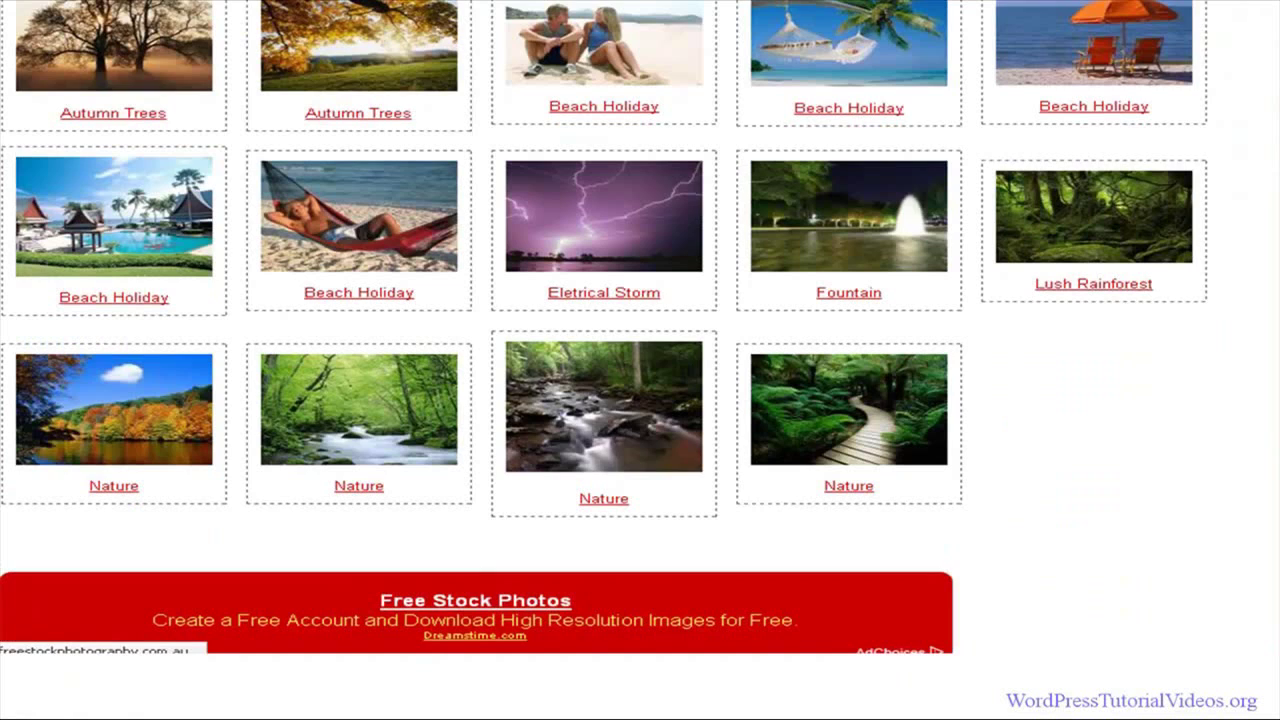
pyautogui.scroll(4, 640, 360)
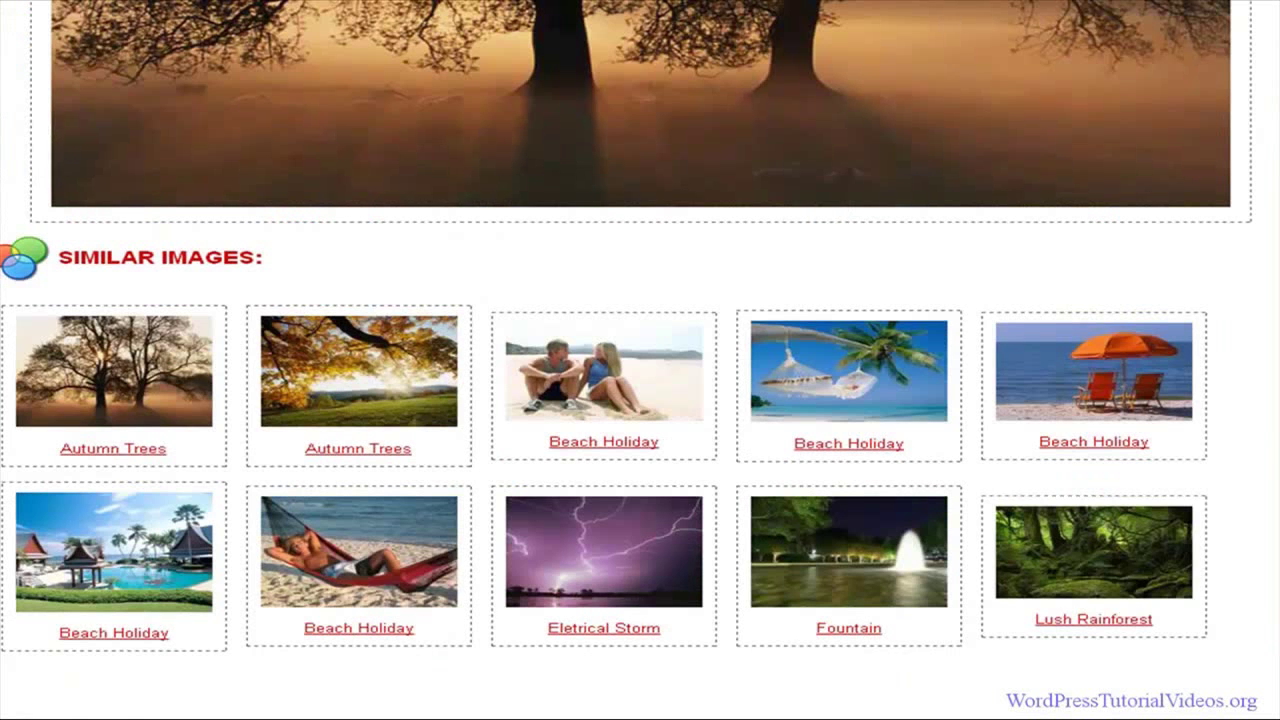
pyautogui.scroll(10, 640, 360)
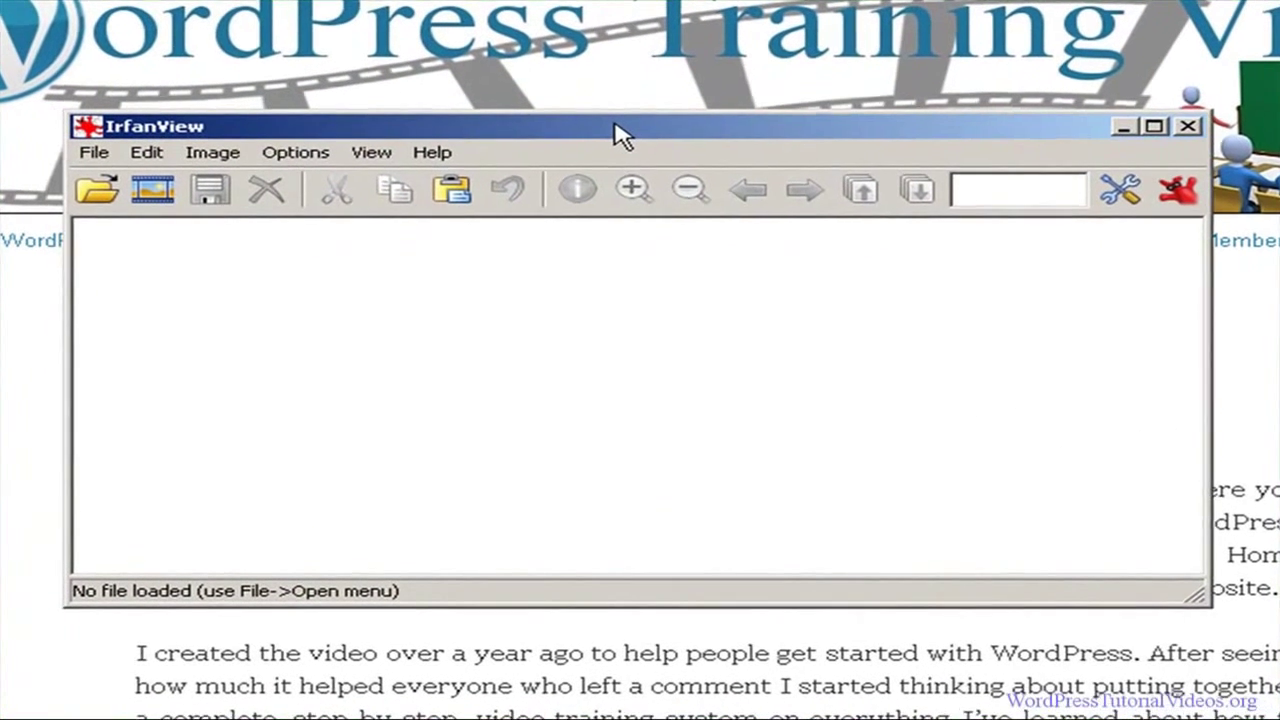
# - Move the IrfanView window slightly down and open its Capture/Screenshot settings
pyautogui.moveTo(620, 135); pyautogui.dragTo(618, 150)
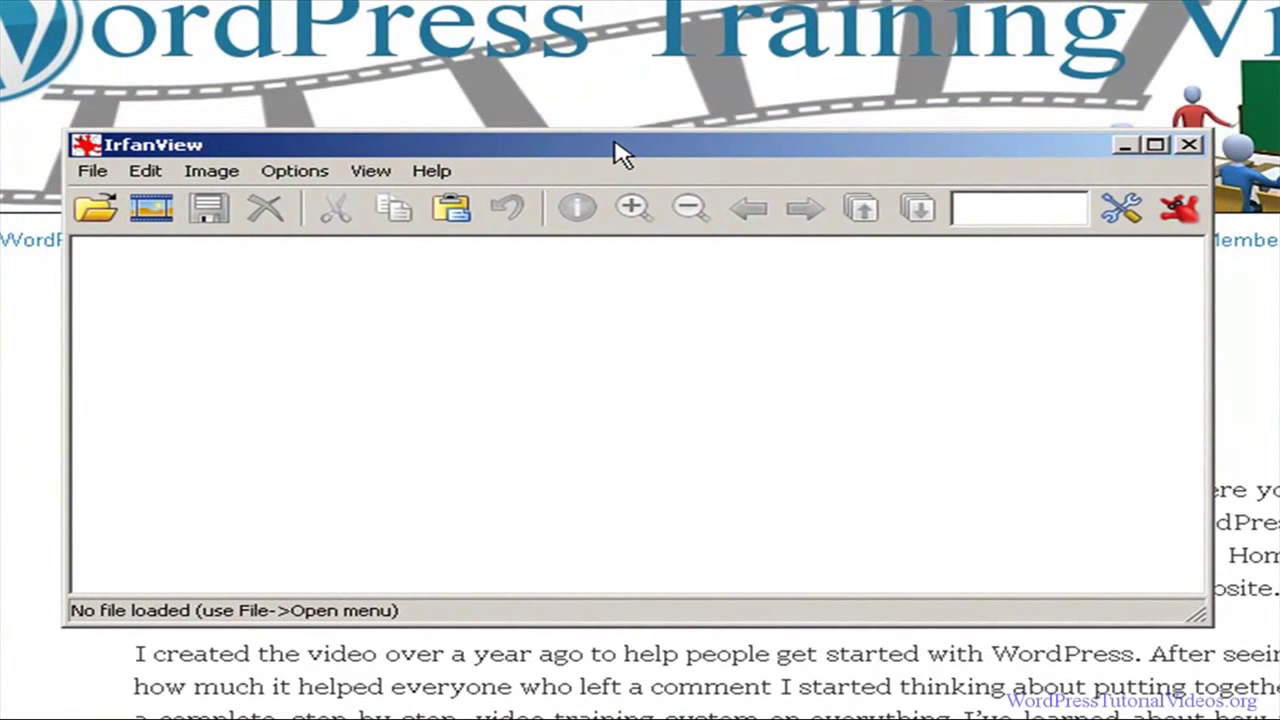
pyautogui.click(294, 172)
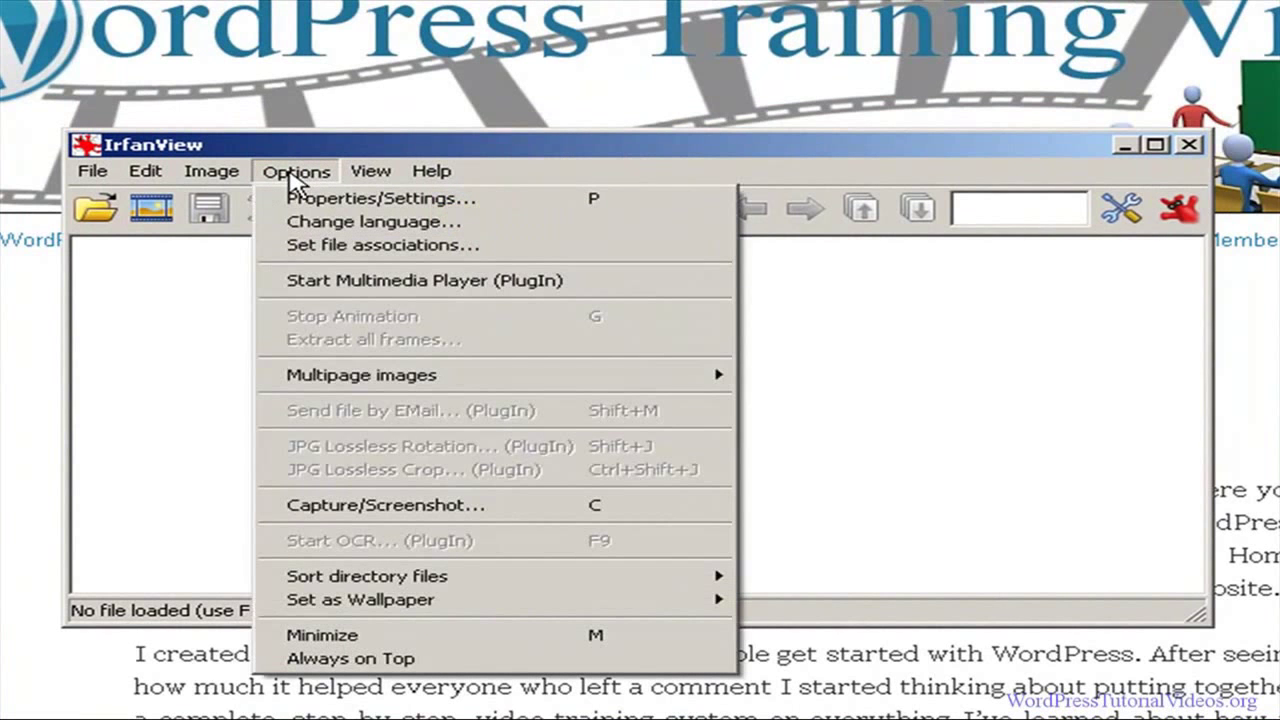
pyautogui.click(352, 510)
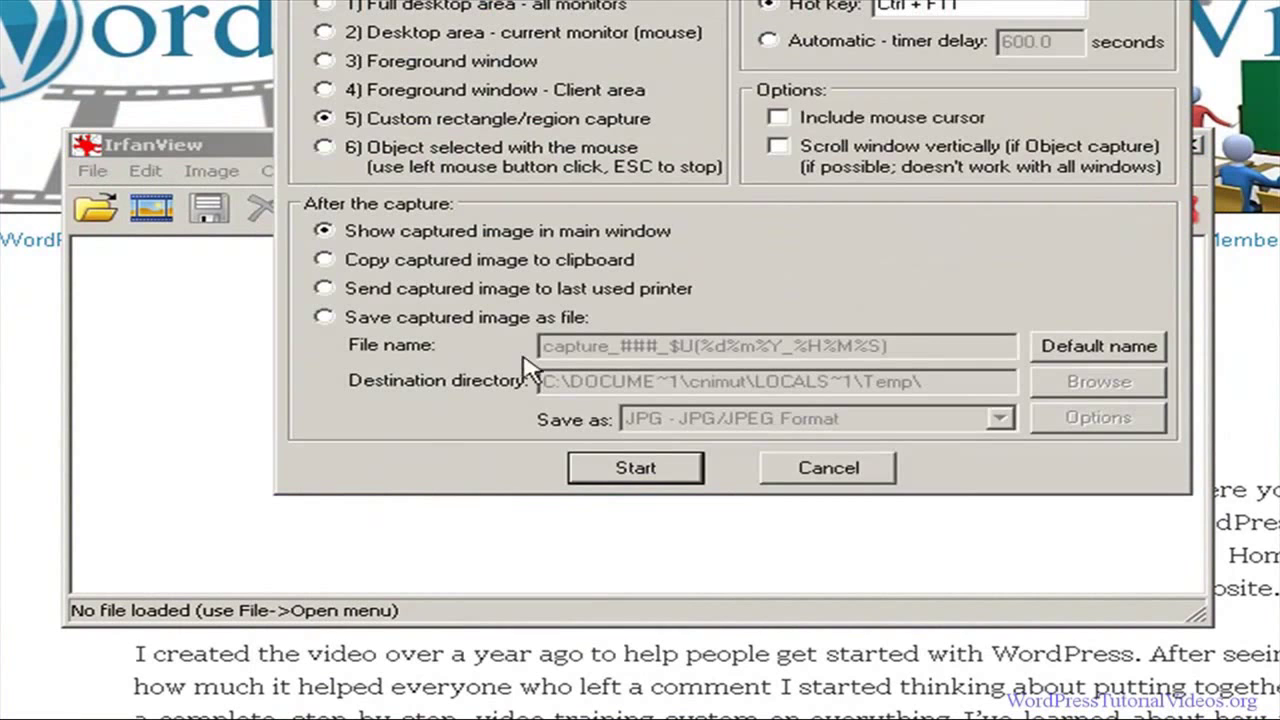
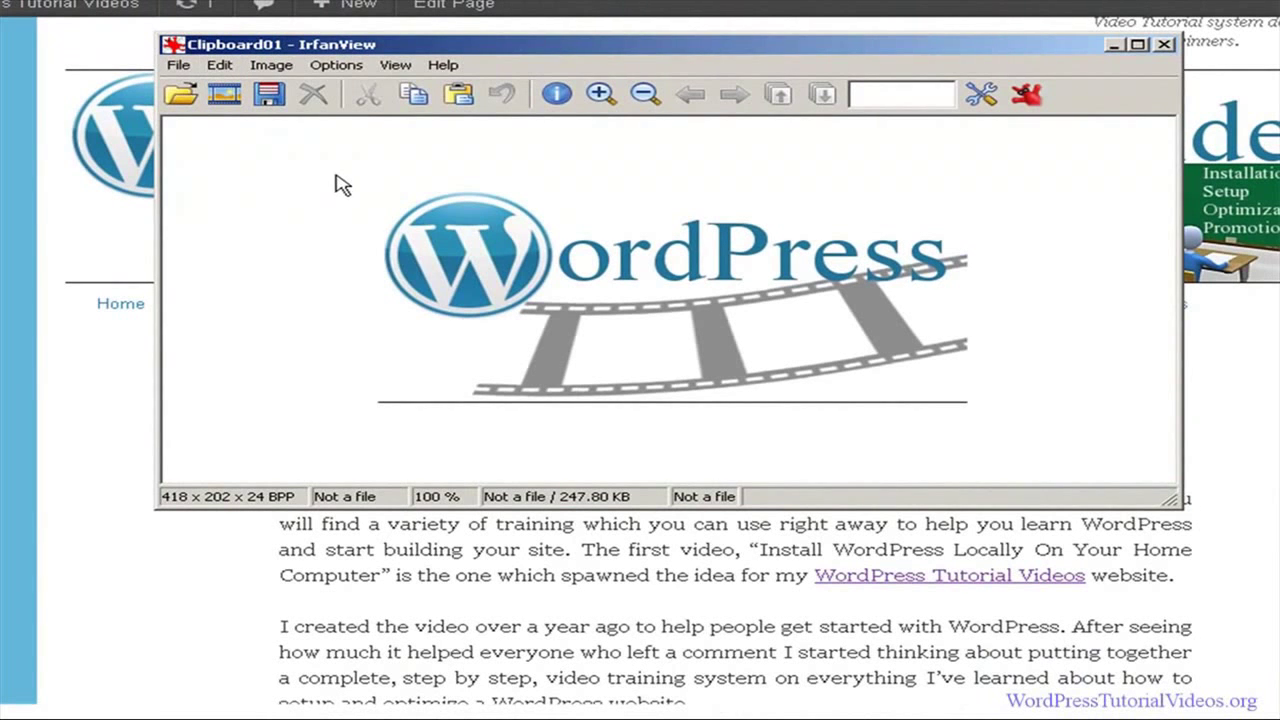
# - Crop the captured WordPress header image to about 418 x 194 pixels, leaving out the line beneath the filmstrip
pyautogui.moveTo(340, 183); pyautogui.dragTo(1044, 399)
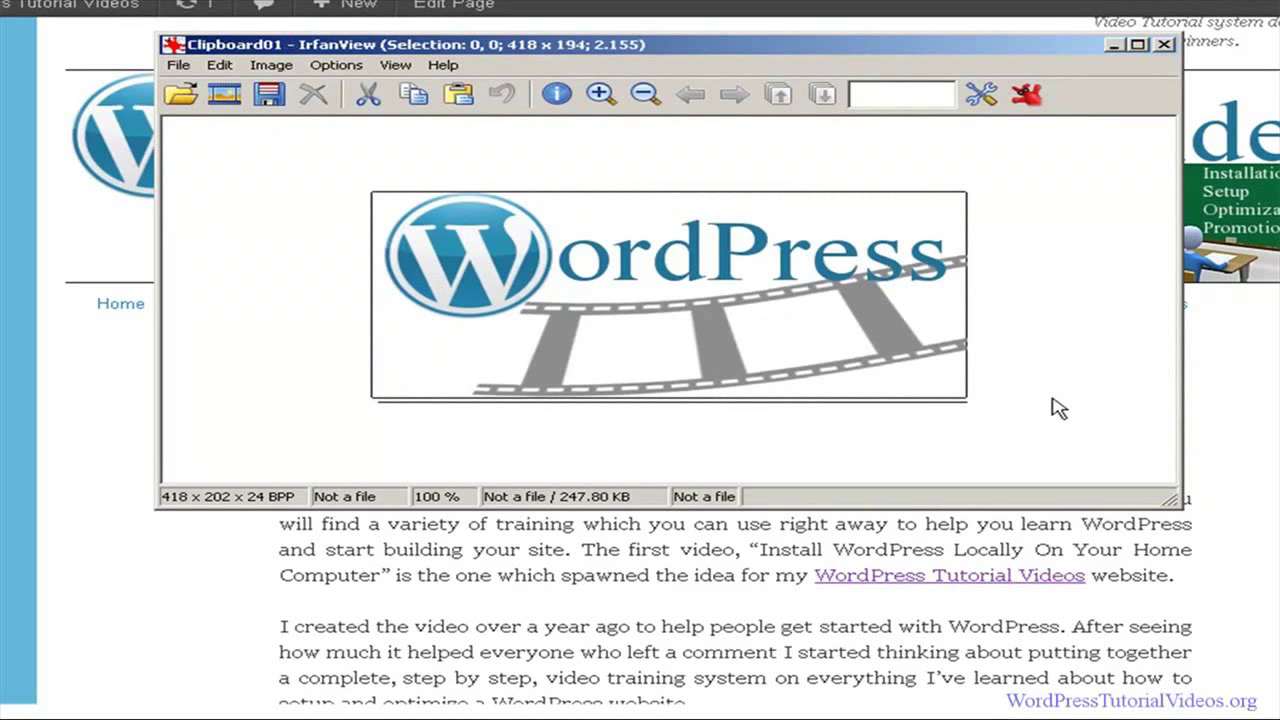
pyautogui.click(219, 65)
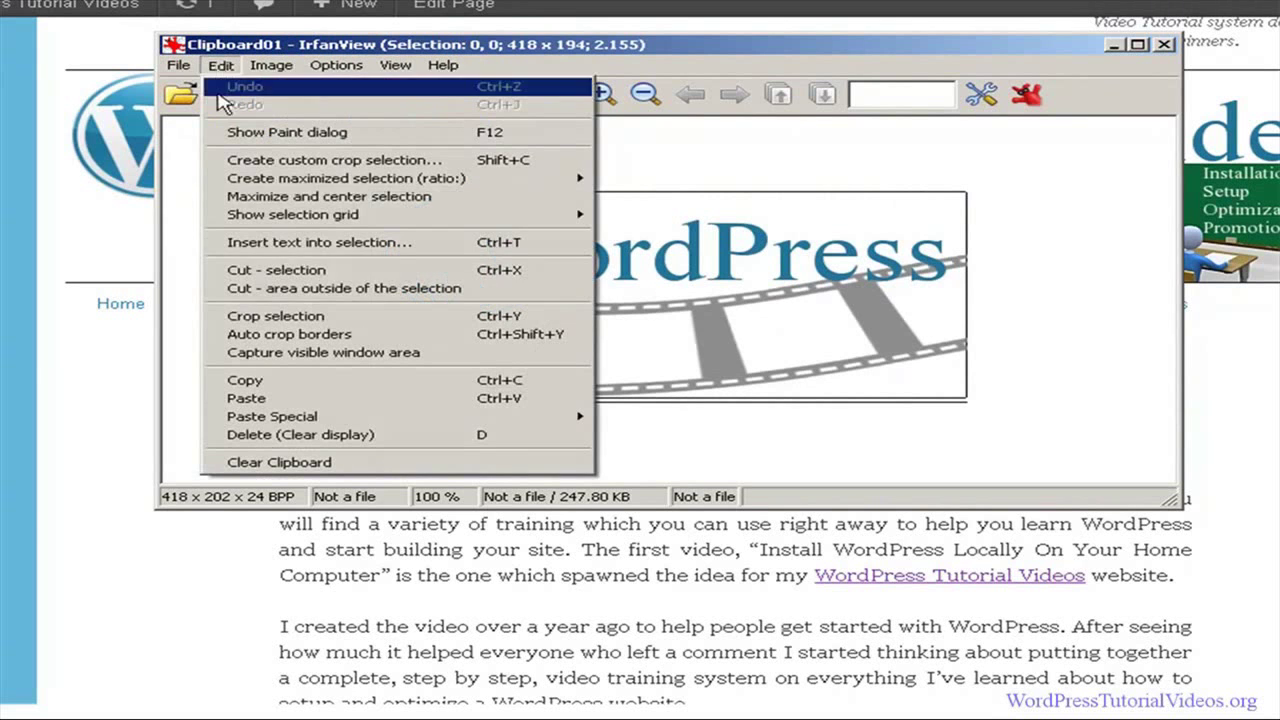
pyautogui.click(285, 316)
pyautogui.moveTo(1040, 345); pyautogui.dragTo(1158, 503)
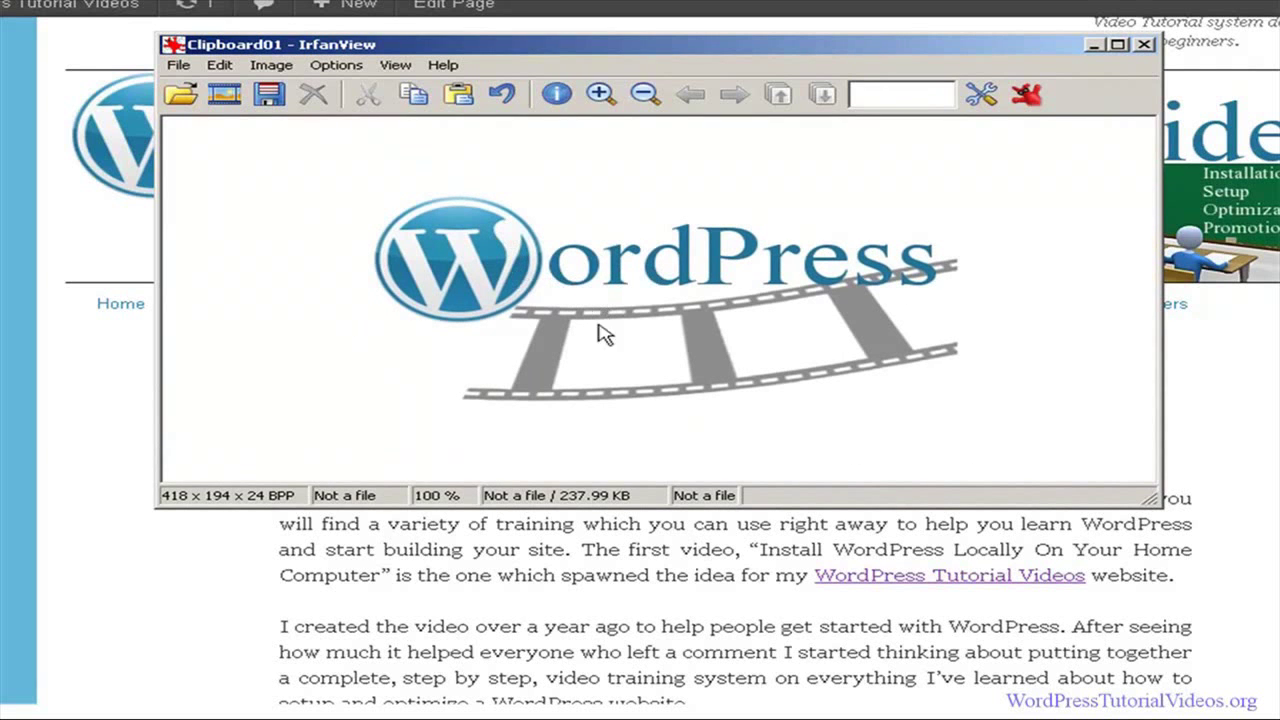
# - Resize the cropped image to a width of 222 pixels with its aspect ratio preserved
pyautogui.click(320, 70)
pyautogui.moveTo(297, 70)
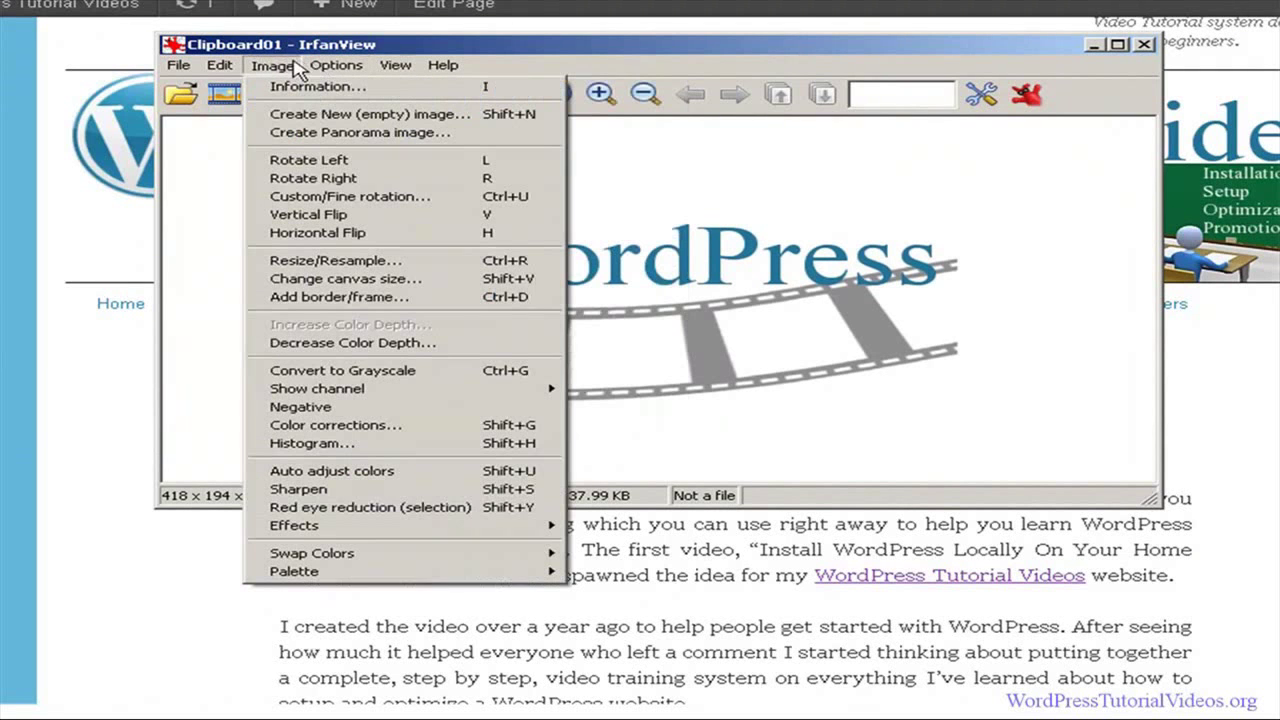
pyautogui.click(355, 264)
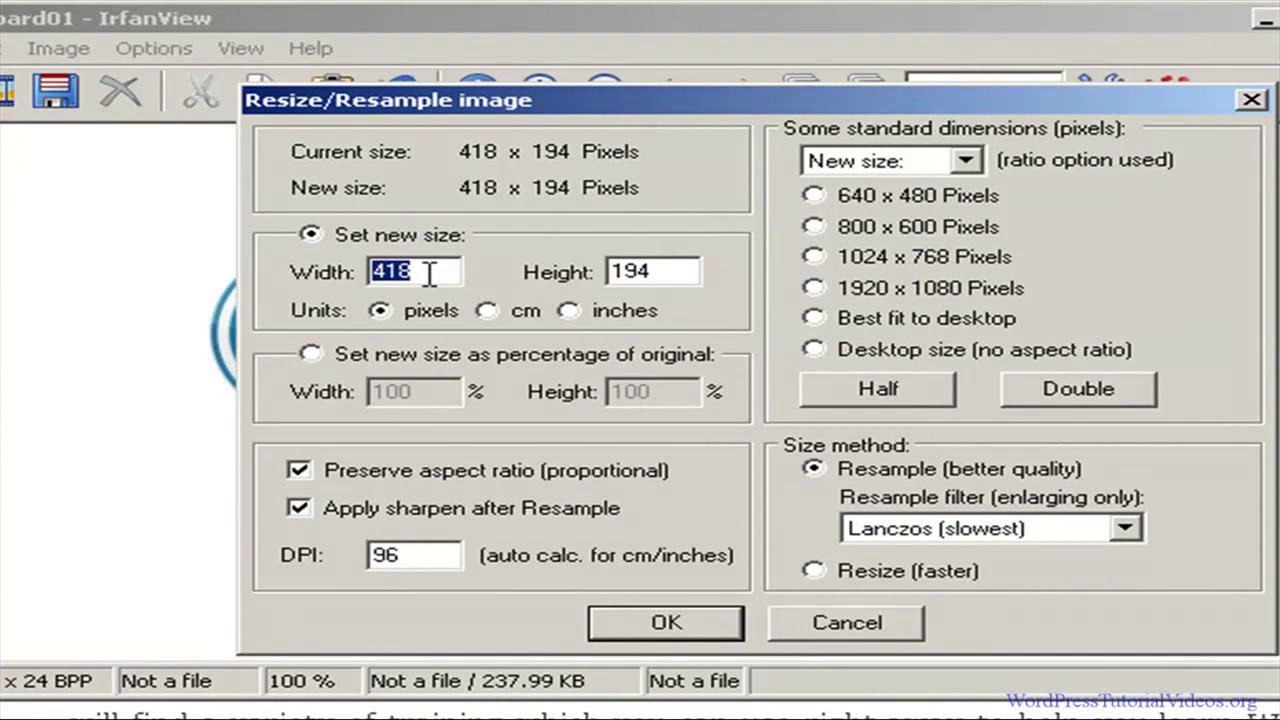
pyautogui.write('222')
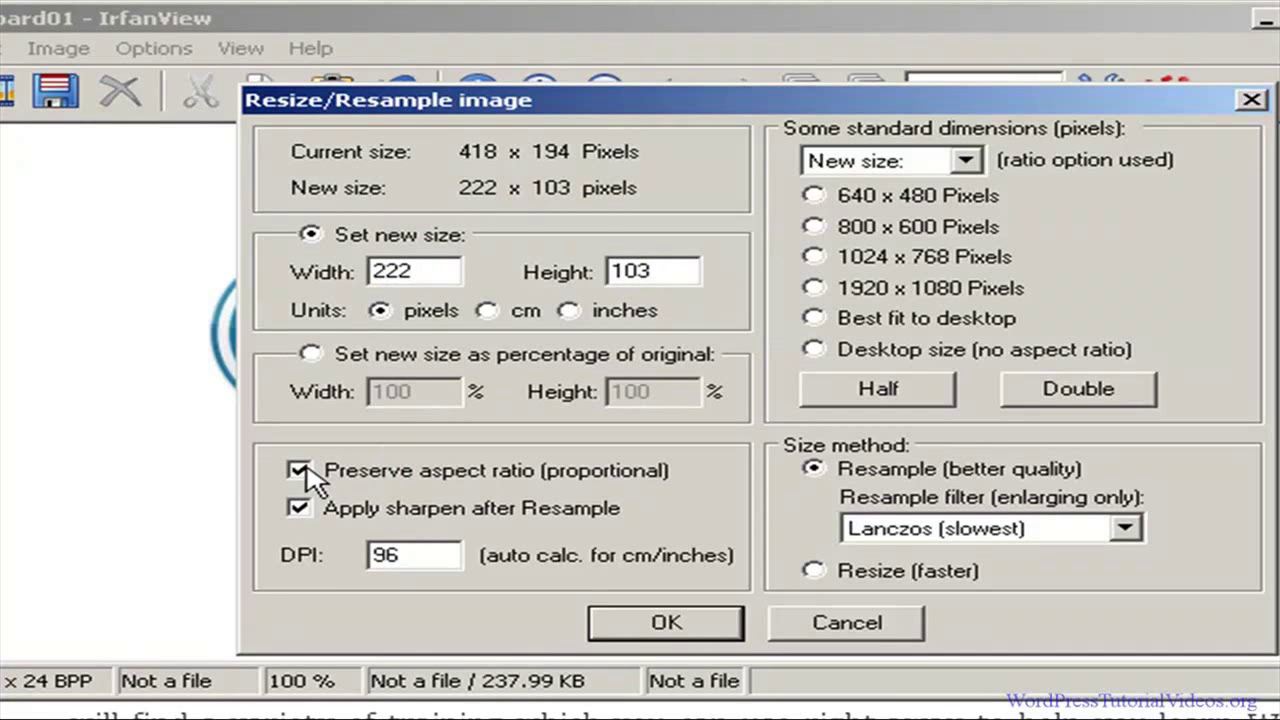
pyautogui.click(674, 625)
pyautogui.moveTo(1190, 312); pyautogui.dragTo(1279, 652)
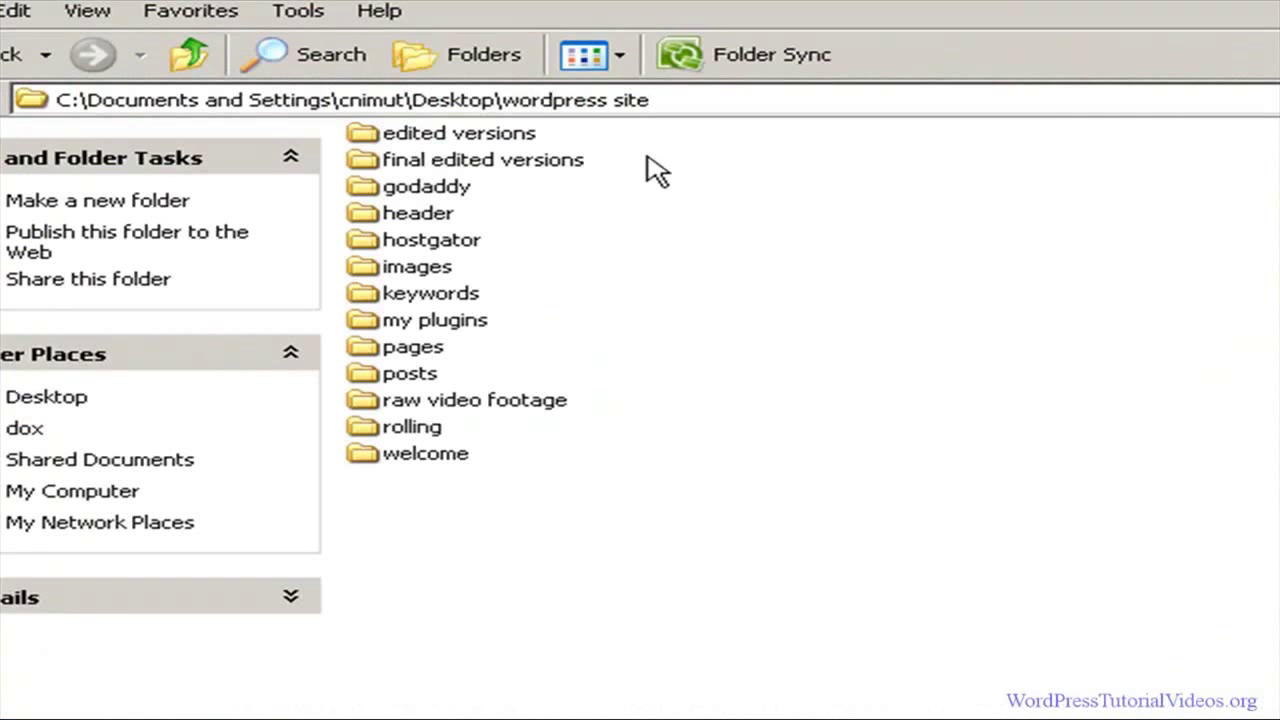
# - Open the free video section text file in the pages folder and copy the image name Wordpress_Tutorial_Videos_Free_Training_Section without its _480 ending
pyautogui.doubleClick(368, 350)
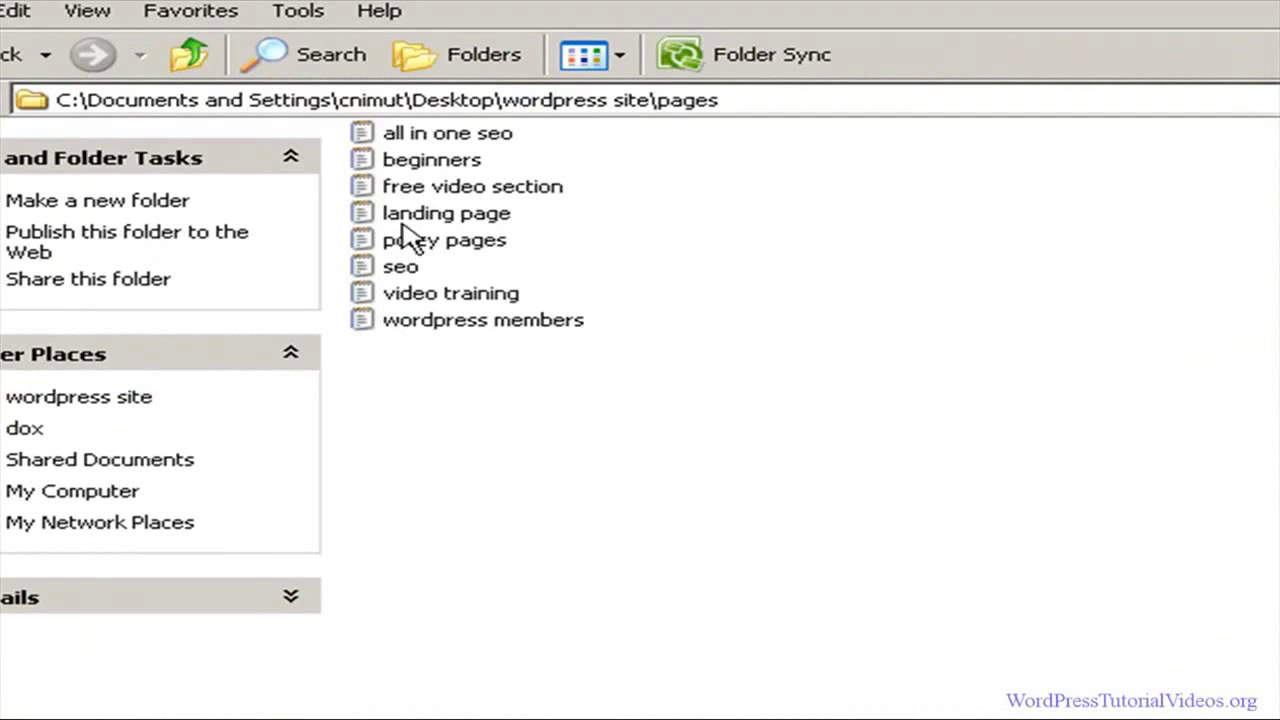
pyautogui.click(428, 190)
pyautogui.doubleClick(428, 192)
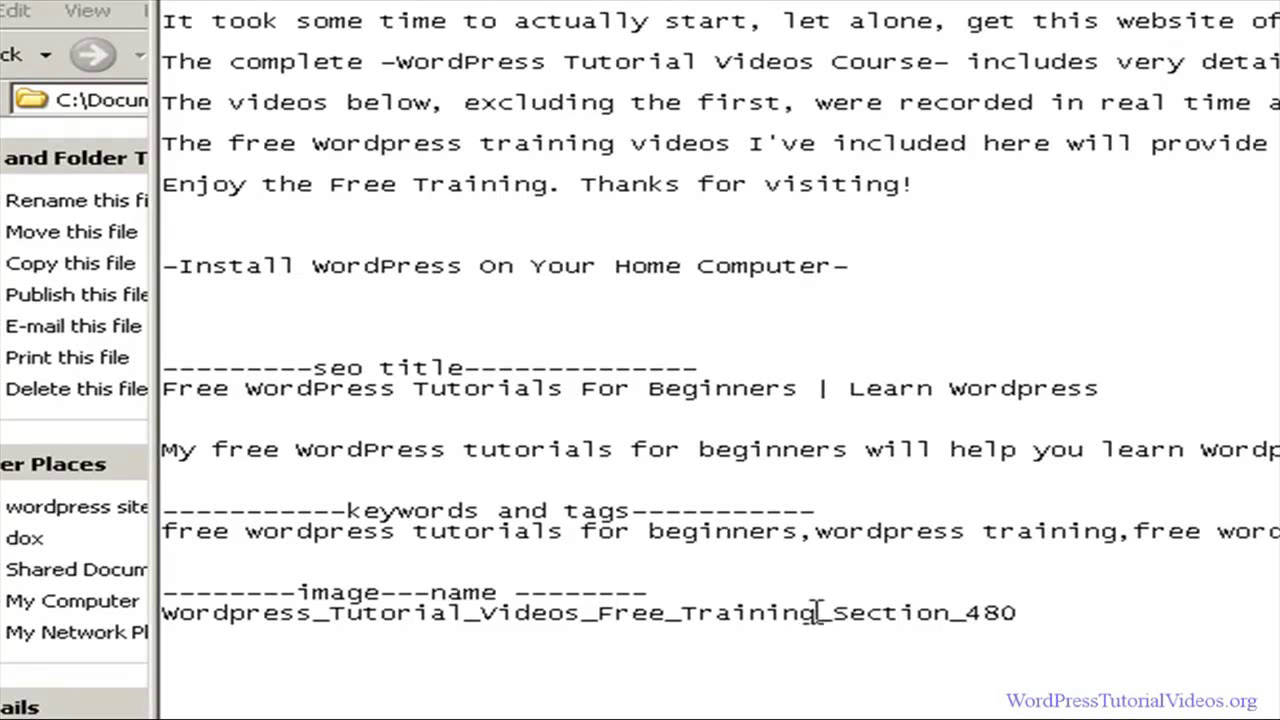
pyautogui.moveTo(950, 612); pyautogui.dragTo(170, 620)
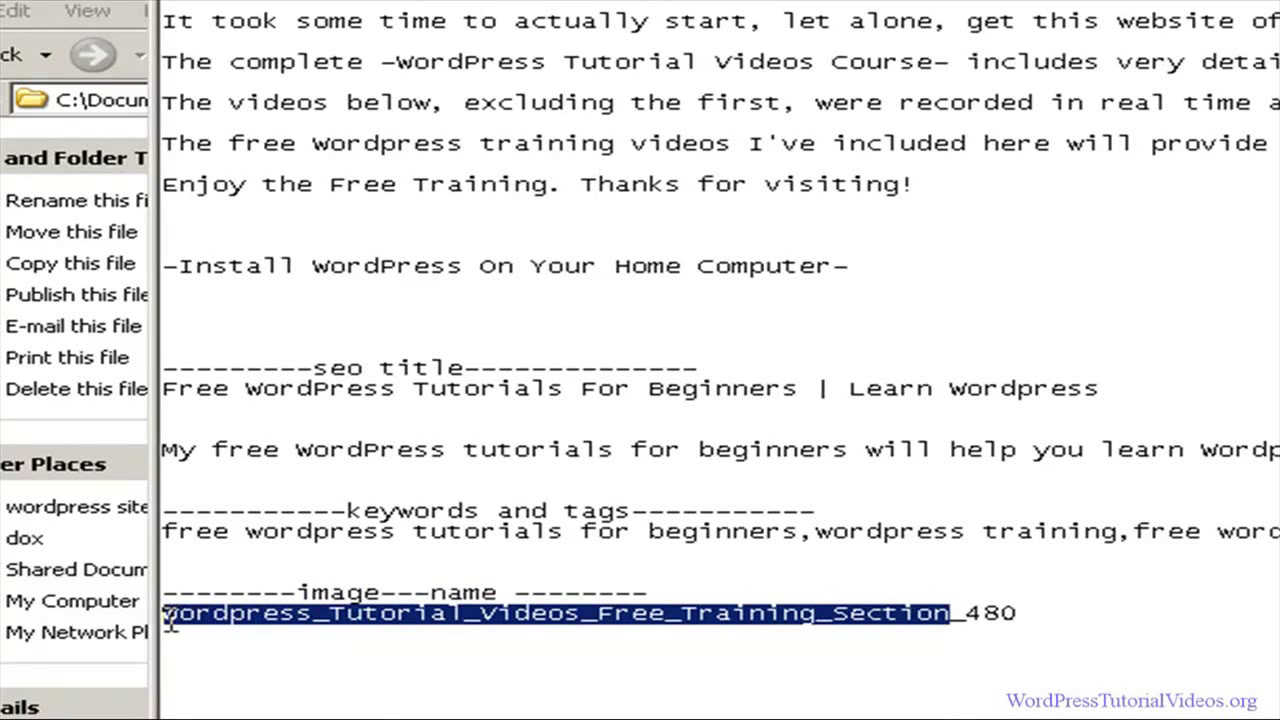
pyautogui.rightClick(197, 616)
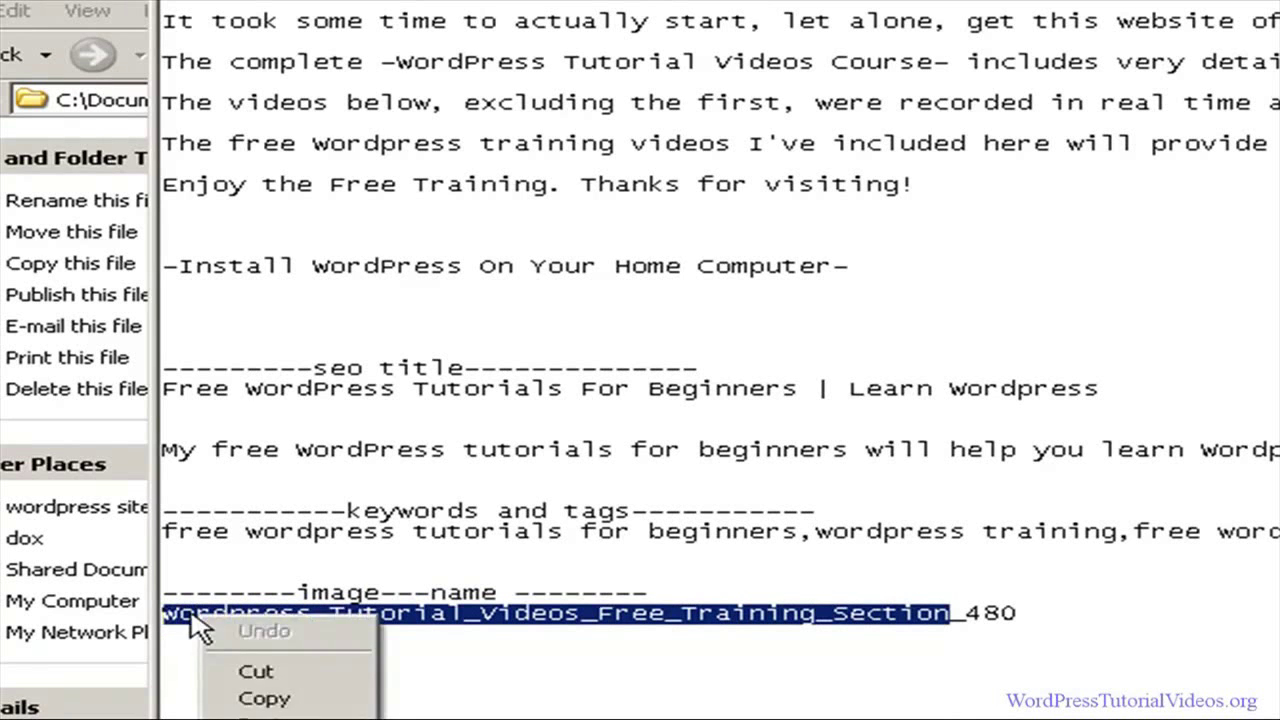
pyautogui.click(288, 700)
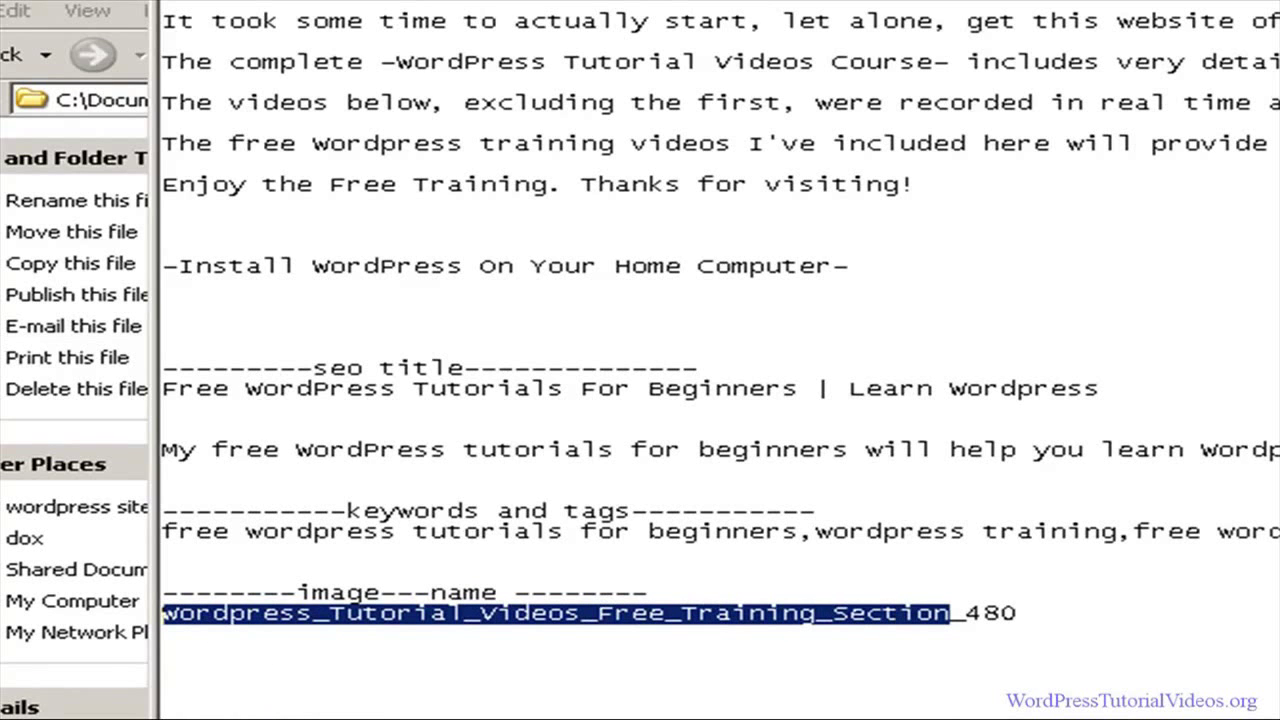
# - Switch to IrfanView and set the resized image to save as a JPG named Wordpress_Tutorial_Videos_Free_Training_Section
pyautogui.click(68, 6)
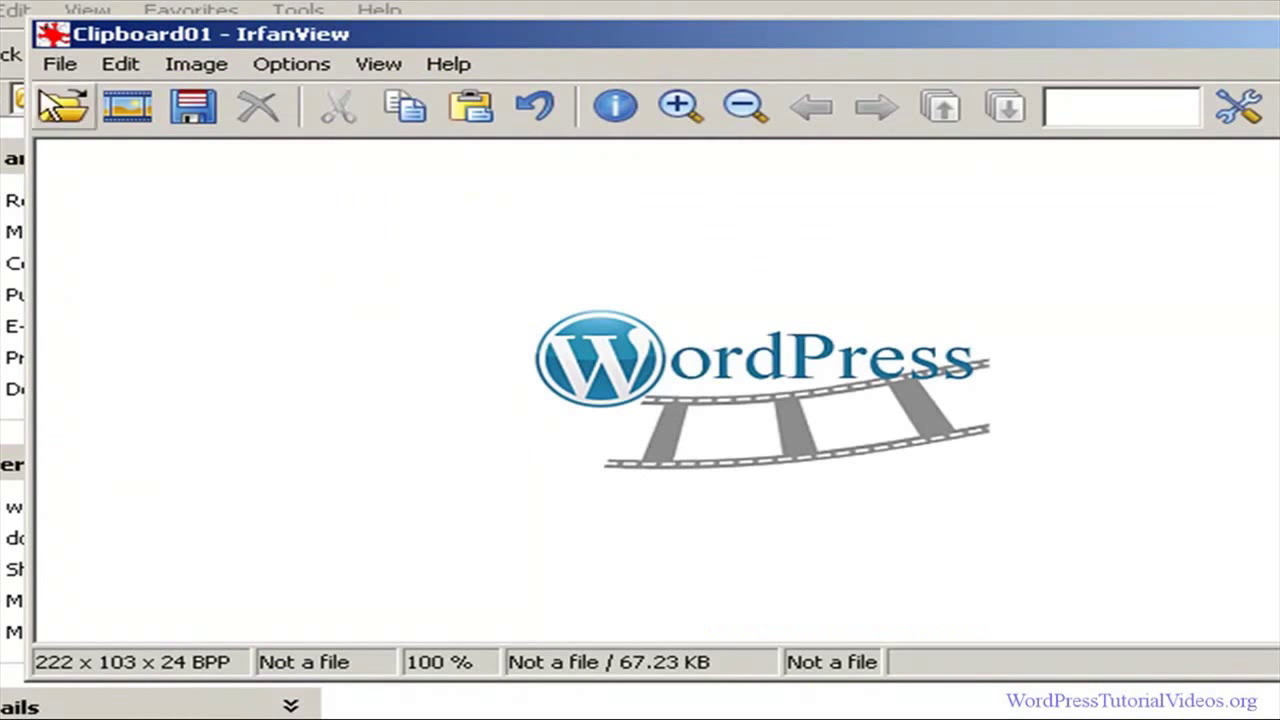
pyautogui.click(60, 64)
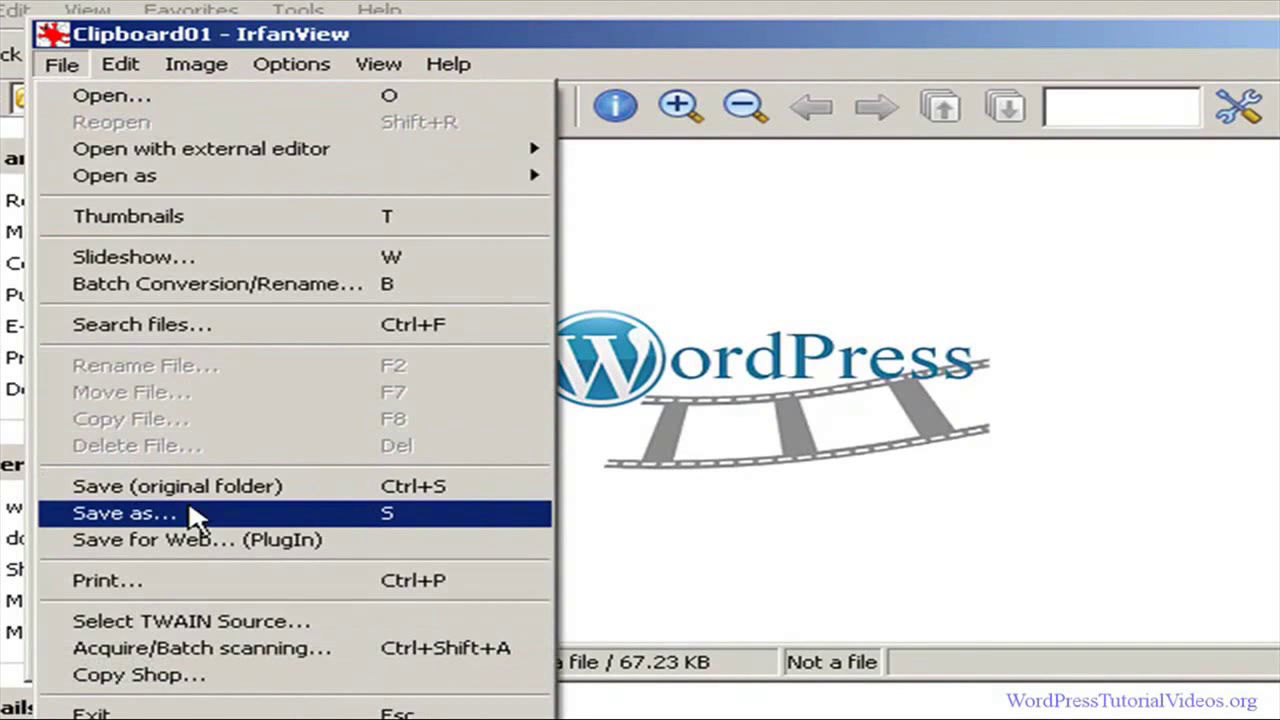
pyautogui.click(193, 515)
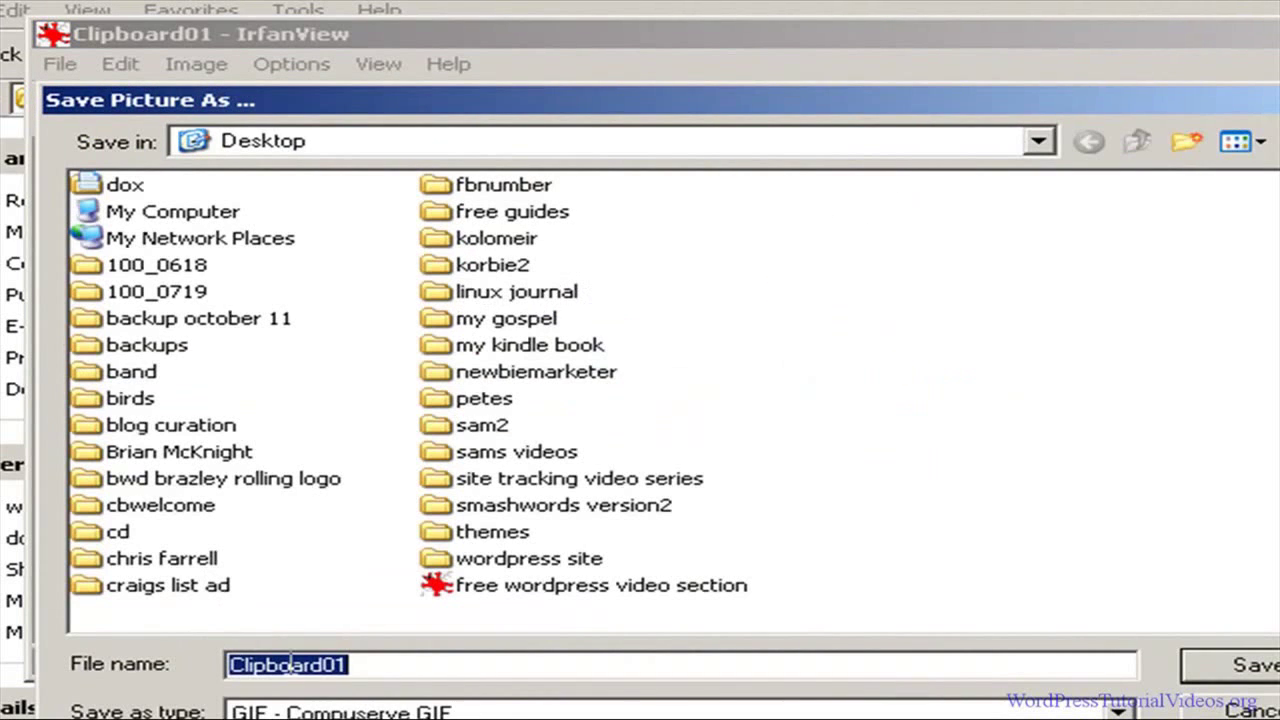
pyautogui.rightClick(323, 662)
pyautogui.click(370, 715)
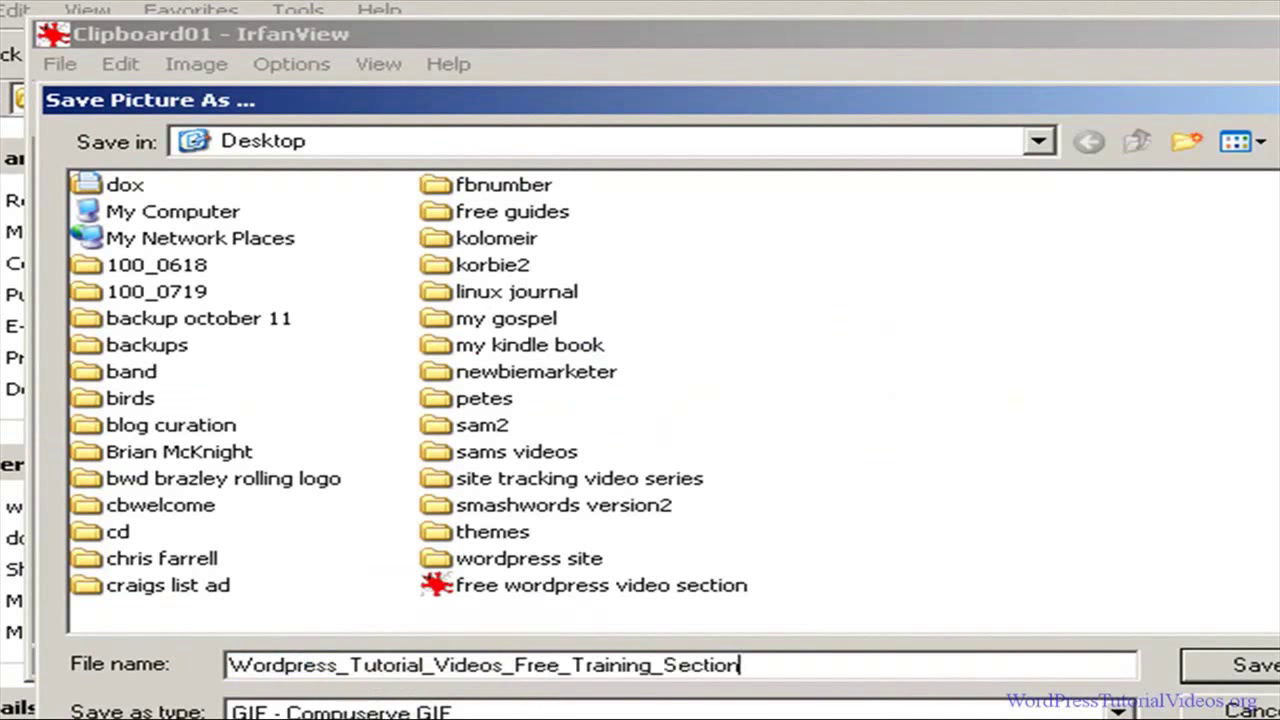
pyautogui.click(950, 672)
pyautogui.click(1119, 710)
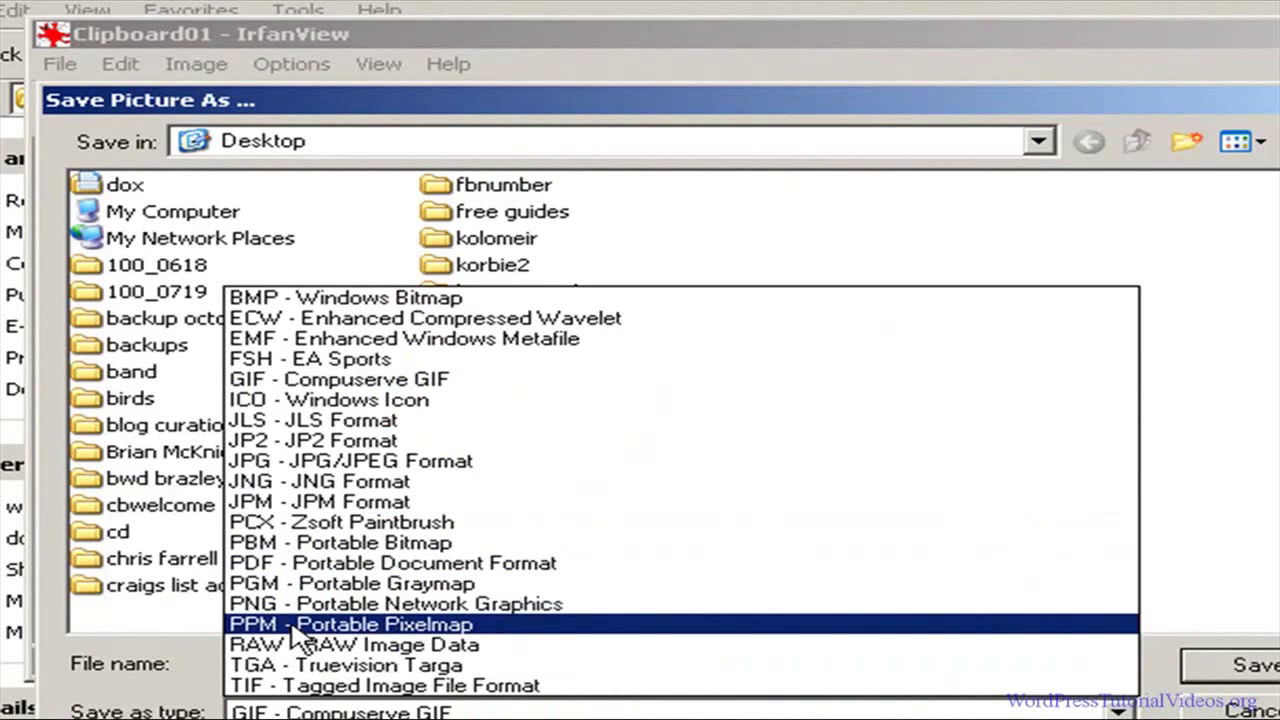
pyautogui.click(302, 465)
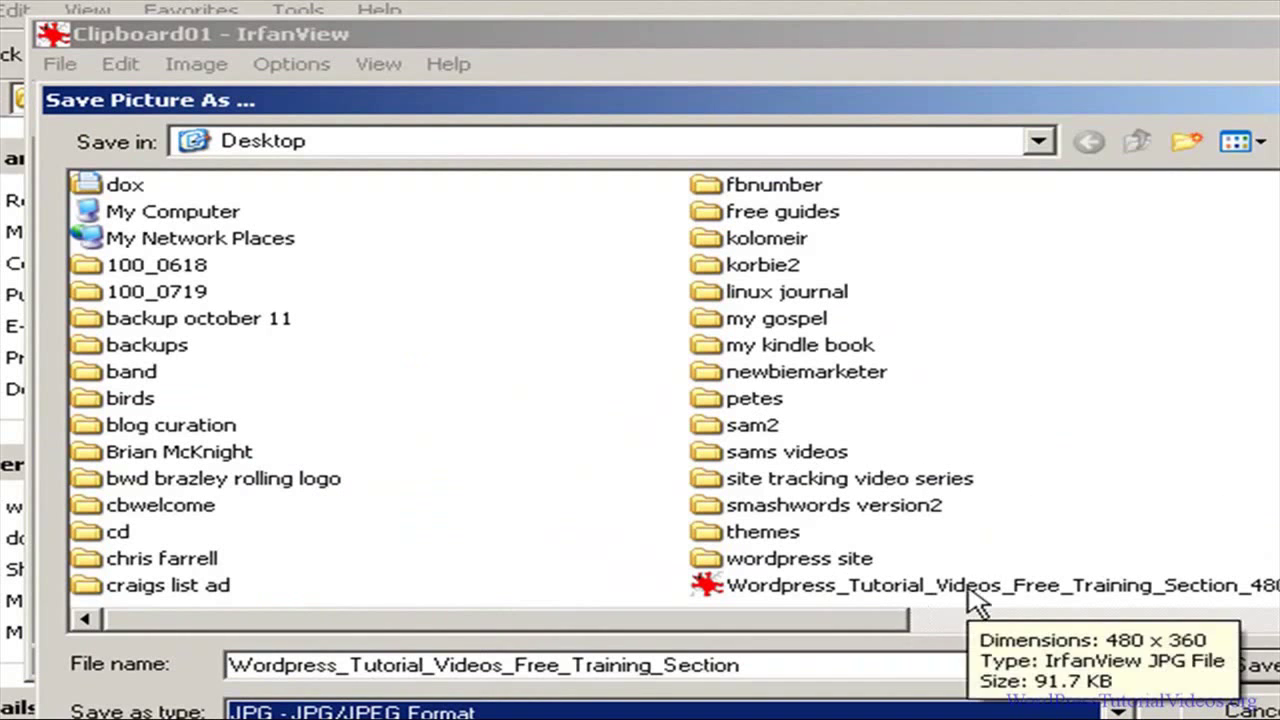
# - Save the image in the pages folder inside the wordpress site folder and close IrfanView
pyautogui.hscroll(5, 640, 385)
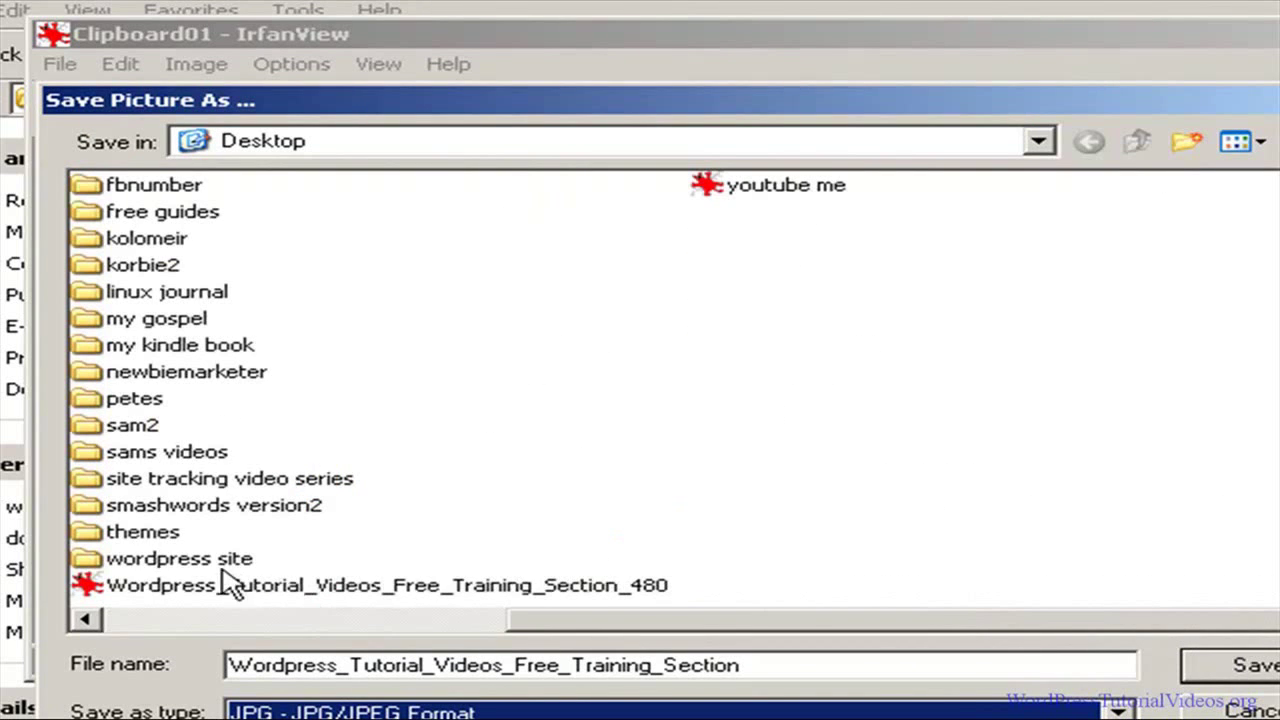
pyautogui.click(143, 566)
pyautogui.doubleClick(143, 566)
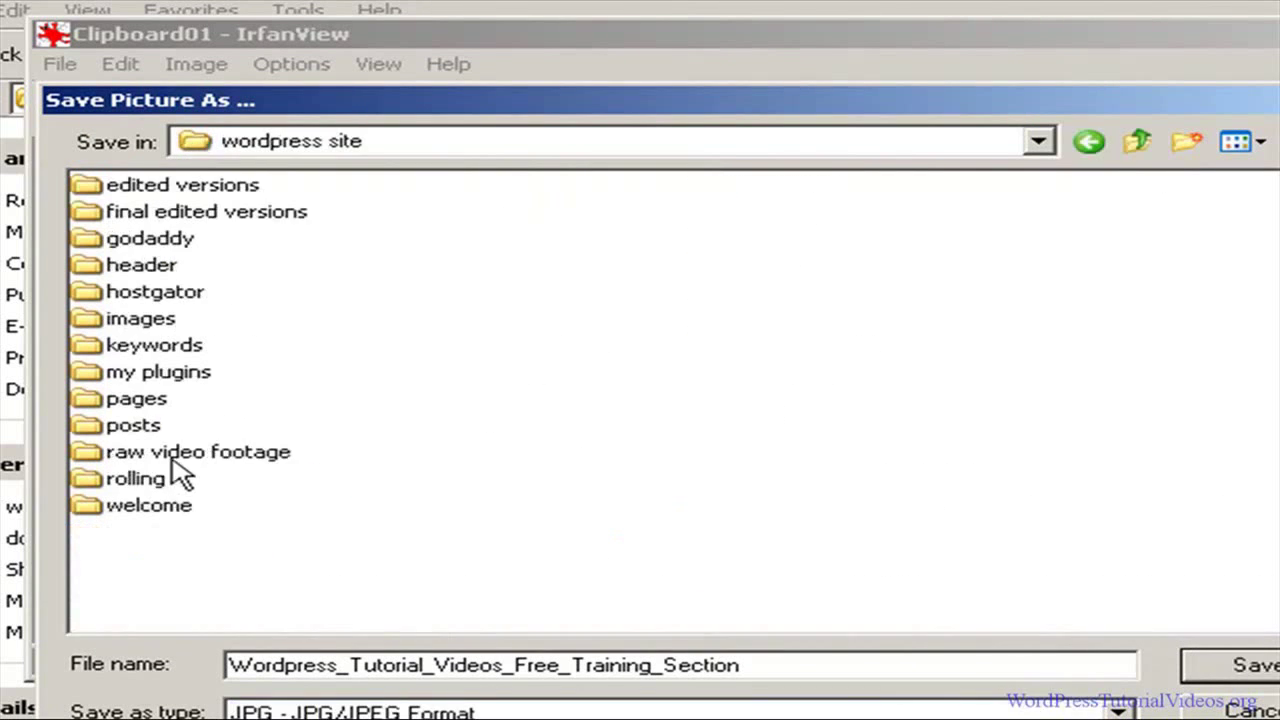
pyautogui.doubleClick(89, 402)
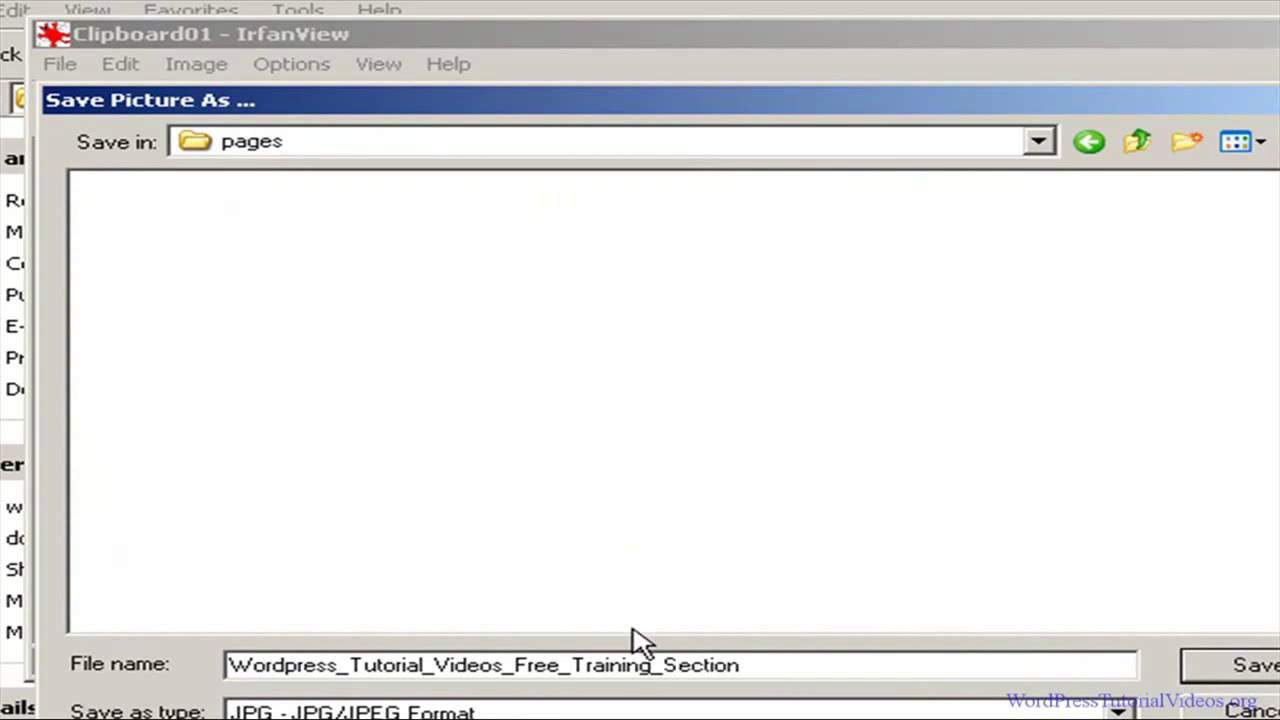
pyautogui.click(1262, 667)
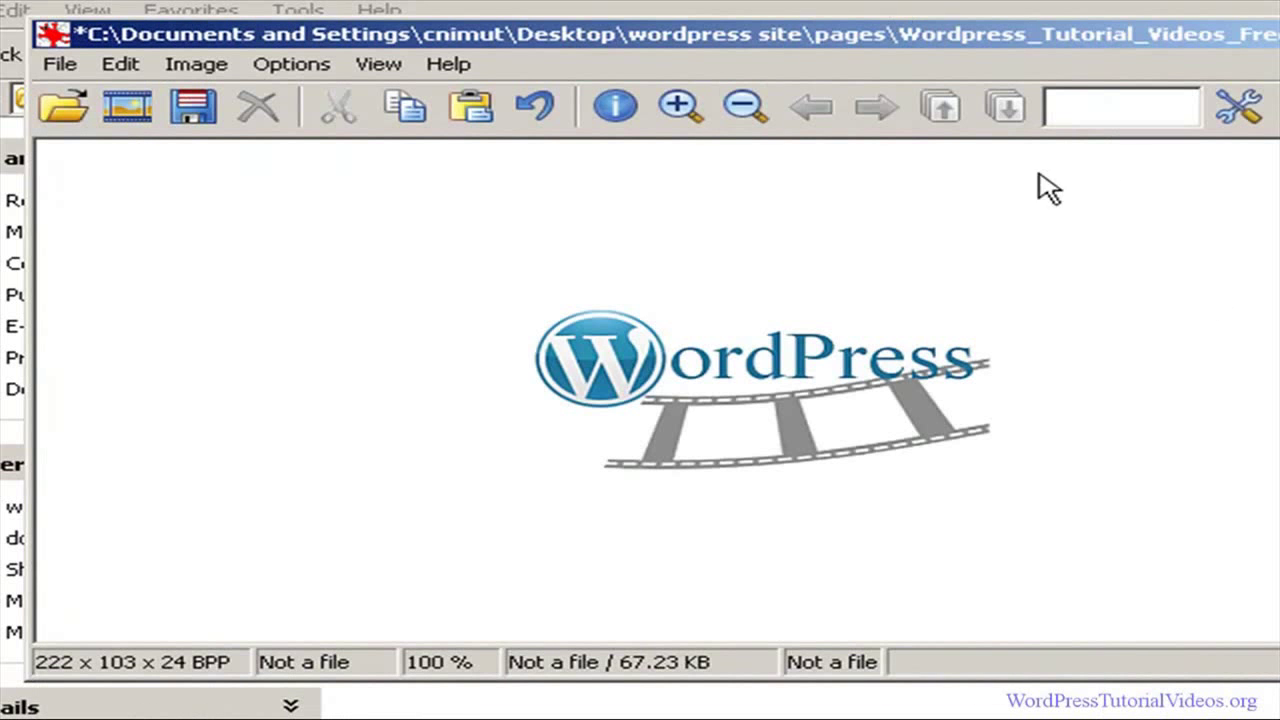
pyautogui.press('Escape')
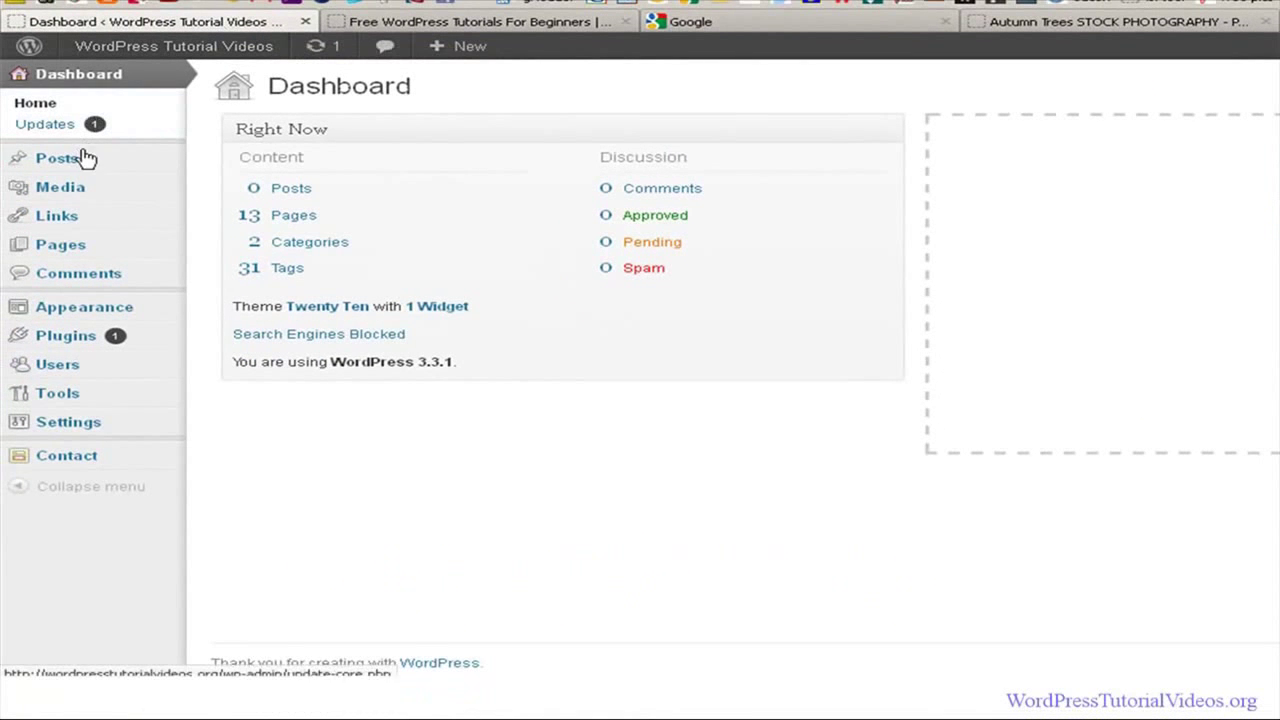
# - Switch to the WordPress dashboard and open the Free WordPress Tutorials For Beginners page for editing
pyautogui.click(68, 252)
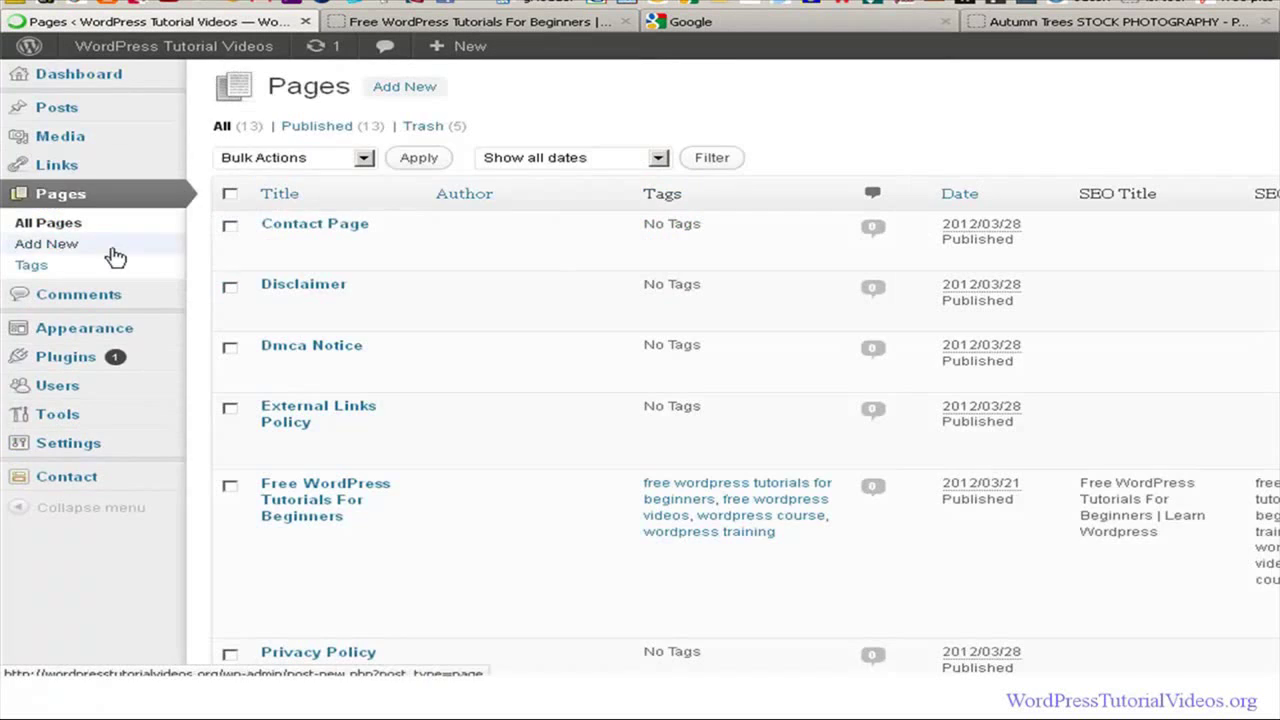
pyautogui.scroll(-1, 338, 305)
pyautogui.scroll(-1, 338, 305)
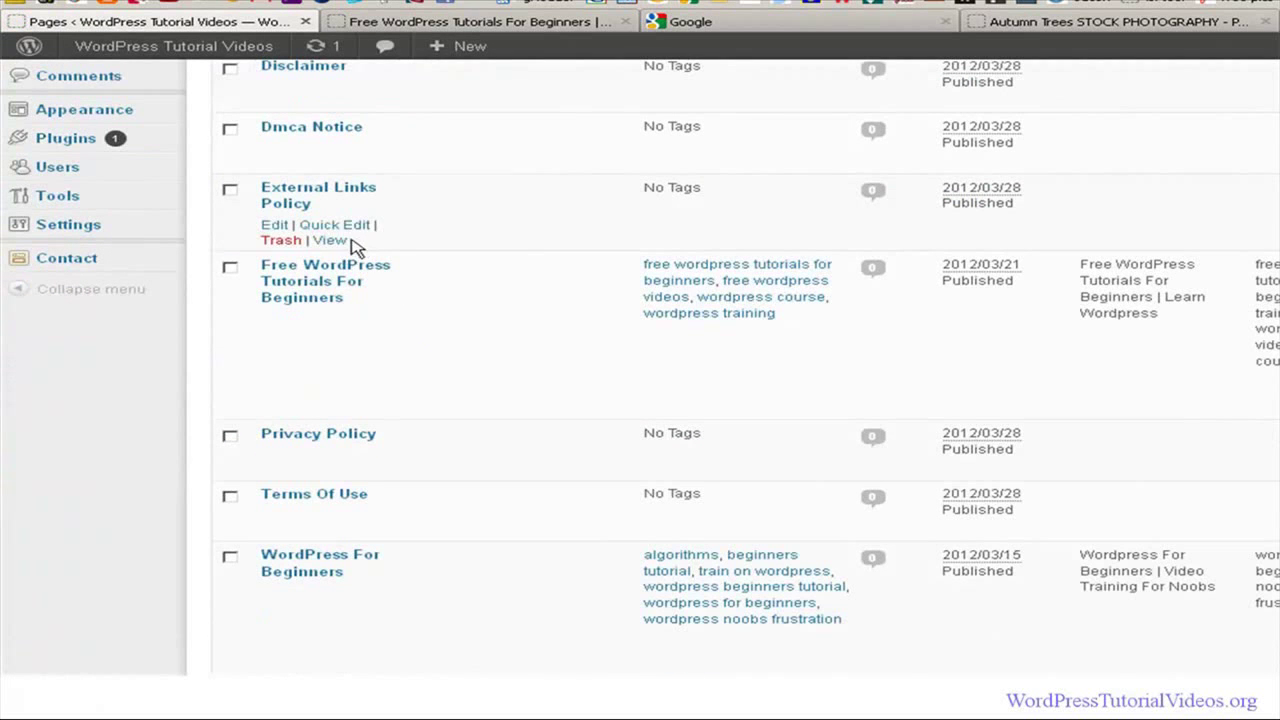
pyautogui.click(310, 289)
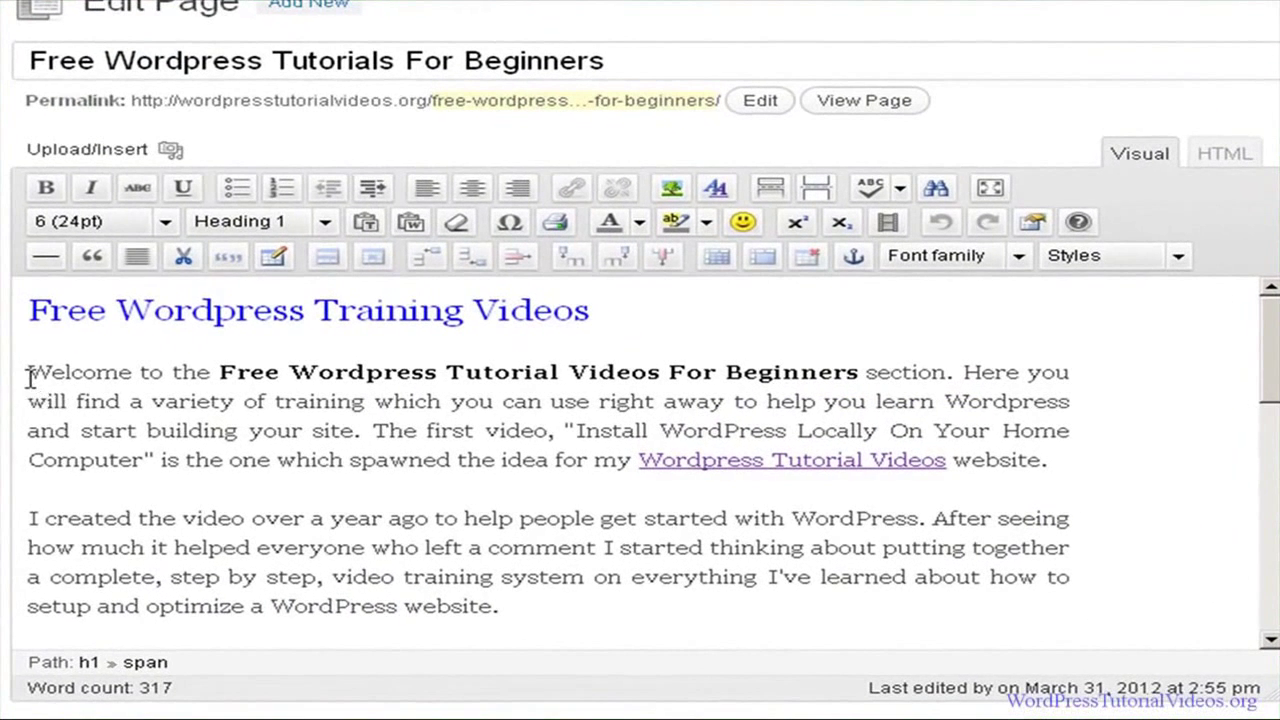
# - Place the cursor before the Welcome paragraph and upload Wordpress_Tutorial_Videos_Free_Training_Section from the wordpress site's pages folder
pyautogui.click(31, 380)
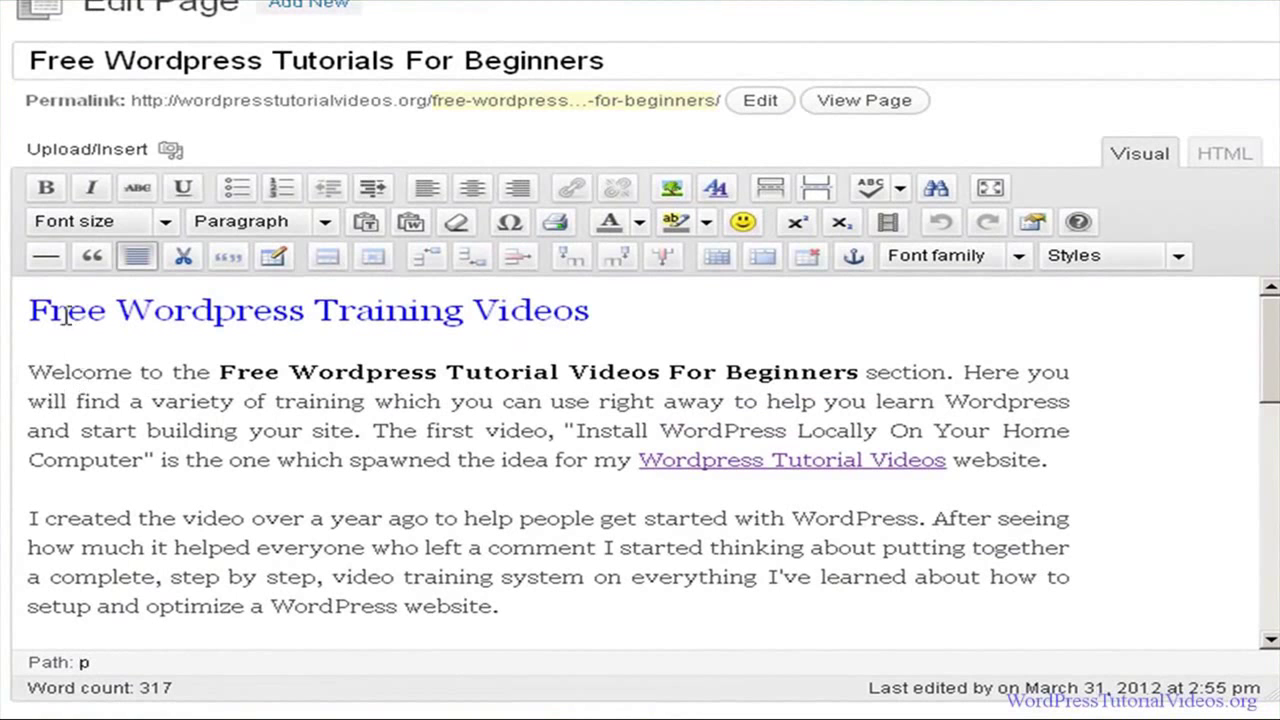
pyautogui.click(172, 151)
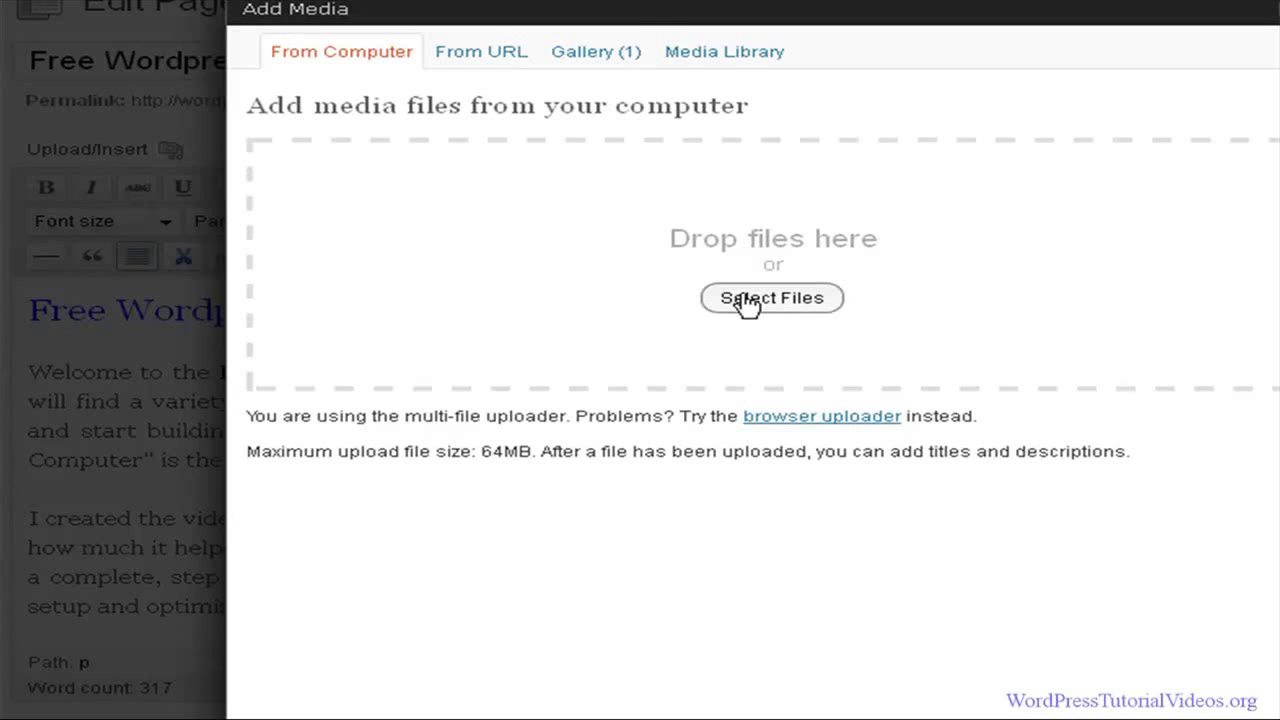
pyautogui.click(760, 298)
pyautogui.click(626, 213)
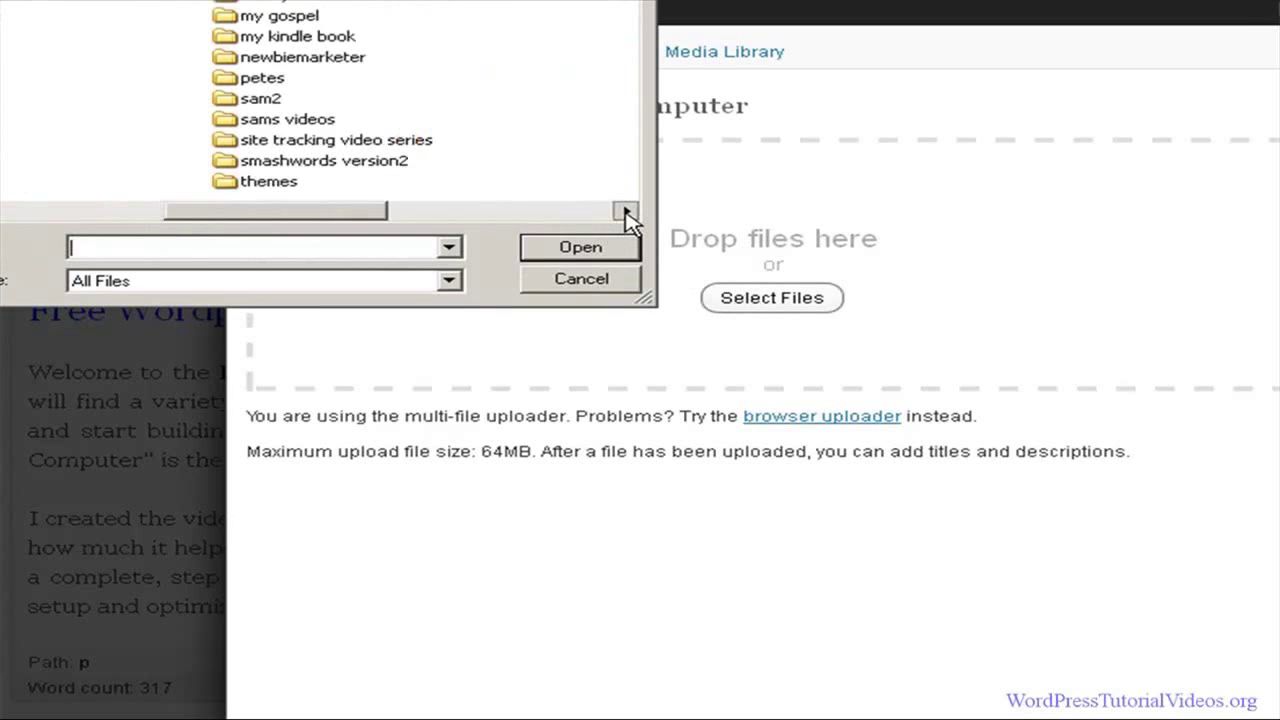
pyautogui.click(626, 213)
pyautogui.click(626, 213)
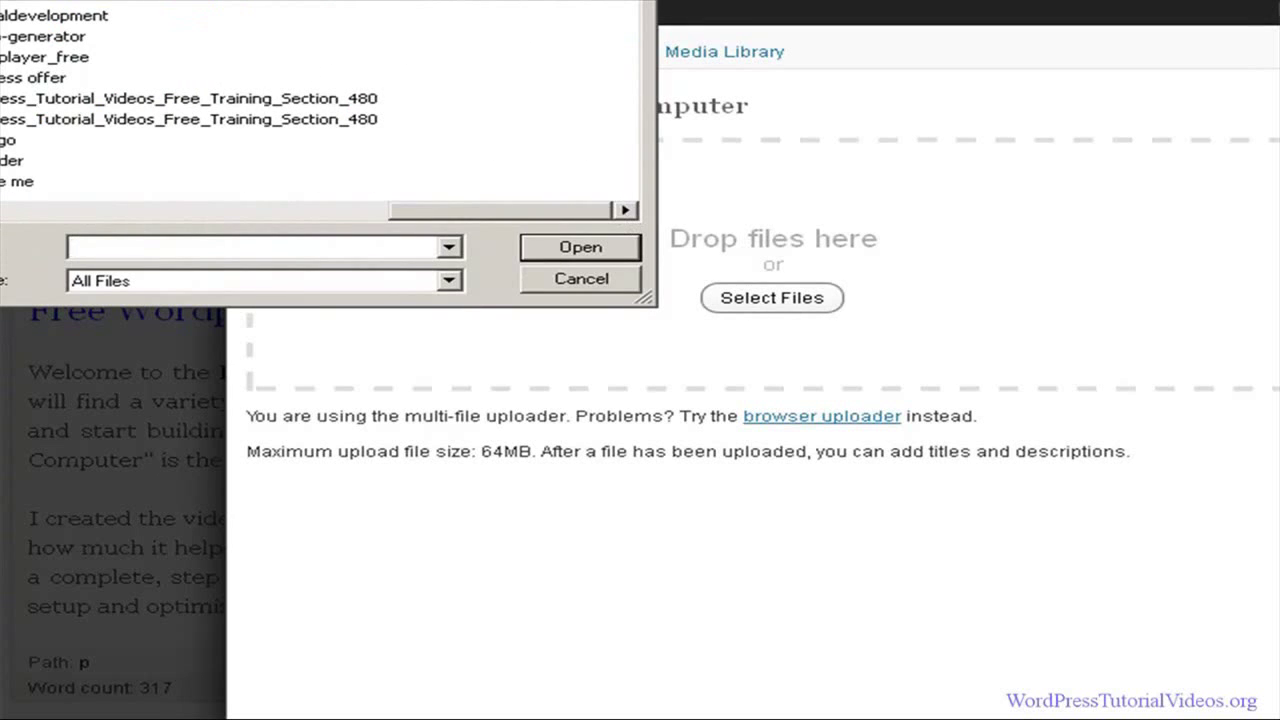
pyautogui.hscroll(-10, 320, 100)
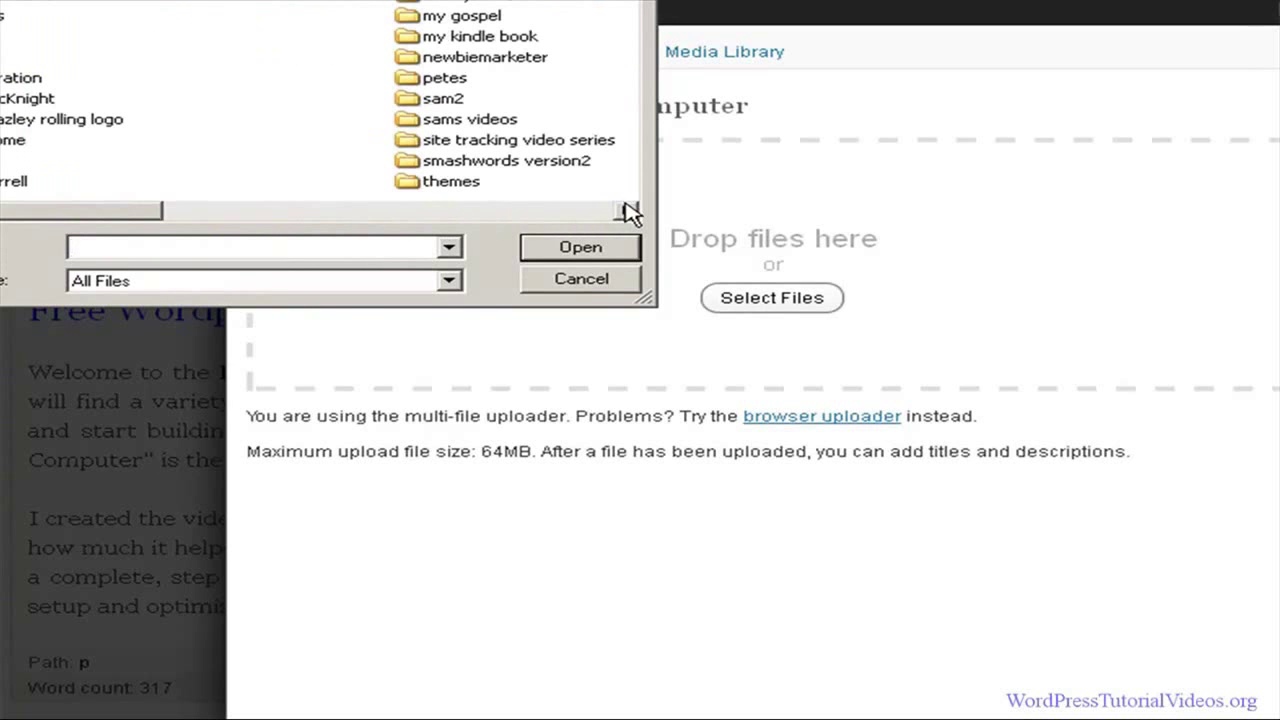
pyautogui.click(626, 213)
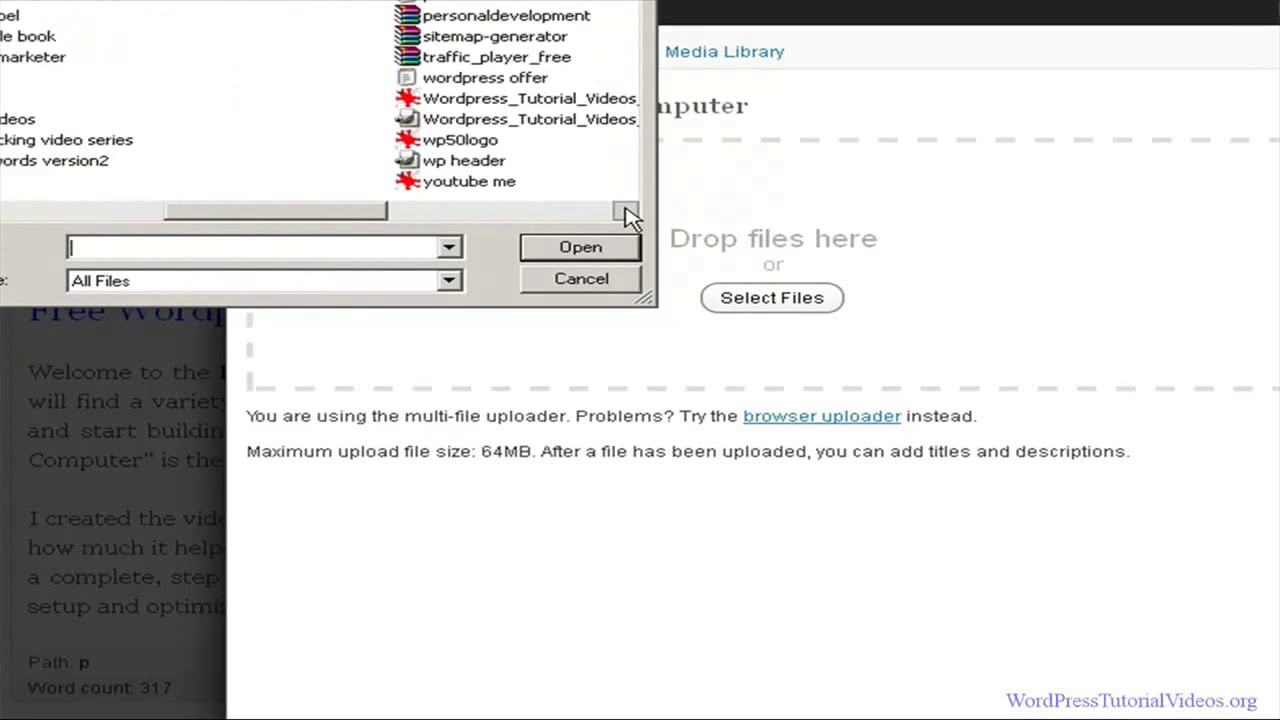
pyautogui.click(626, 213)
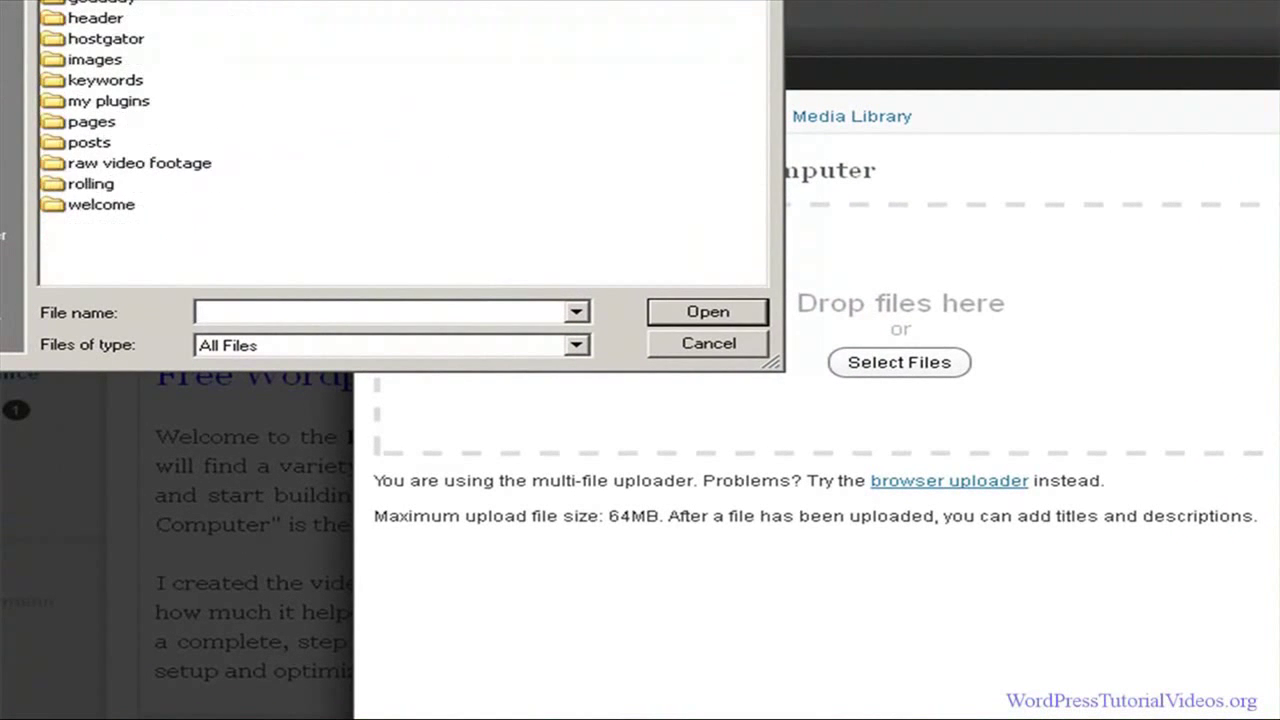
pyautogui.doubleClick(55, 124)
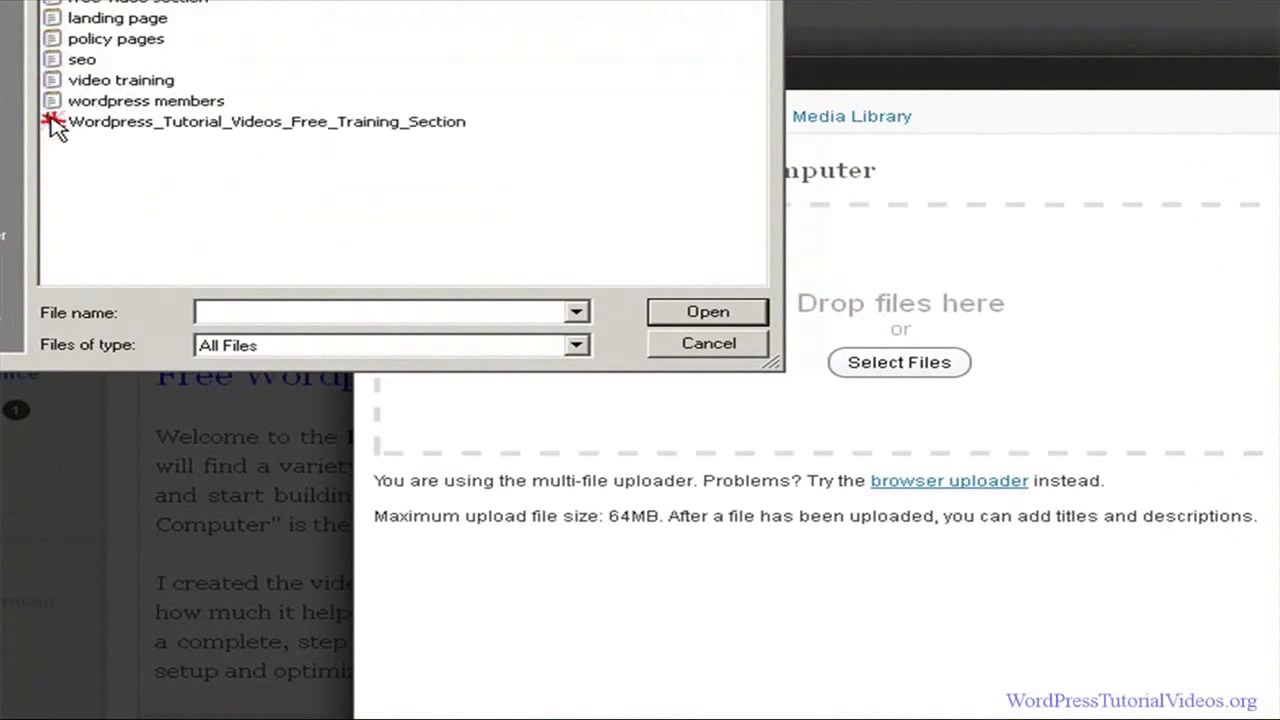
pyautogui.click(55, 124)
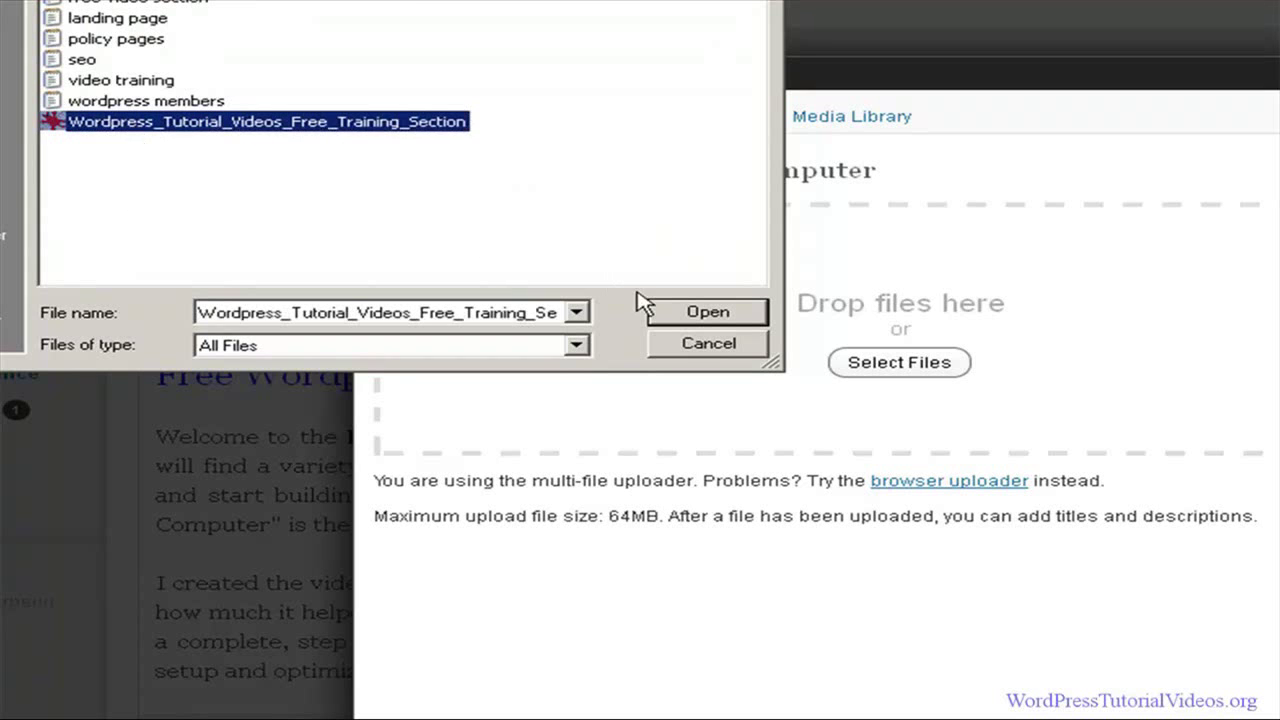
pyautogui.click(677, 318)
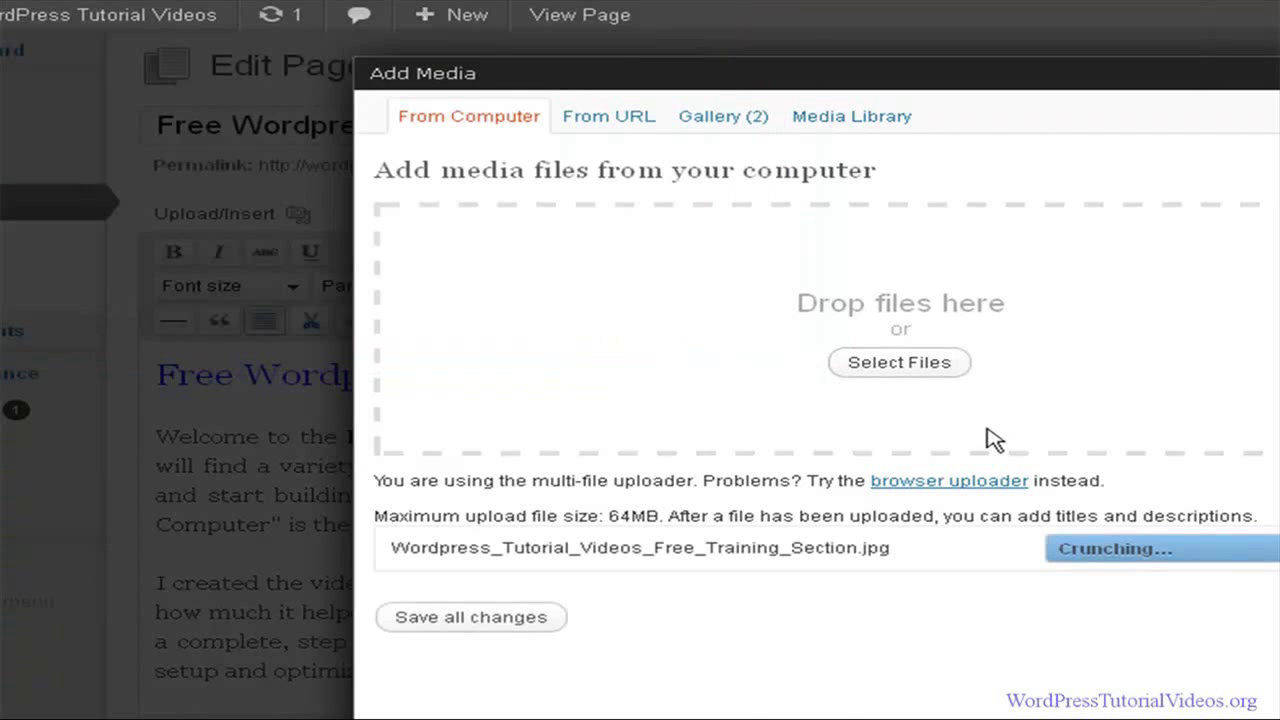
# - Insert the uploaded image into the page with left alignment
pyautogui.scroll(-6, 1010, 470)
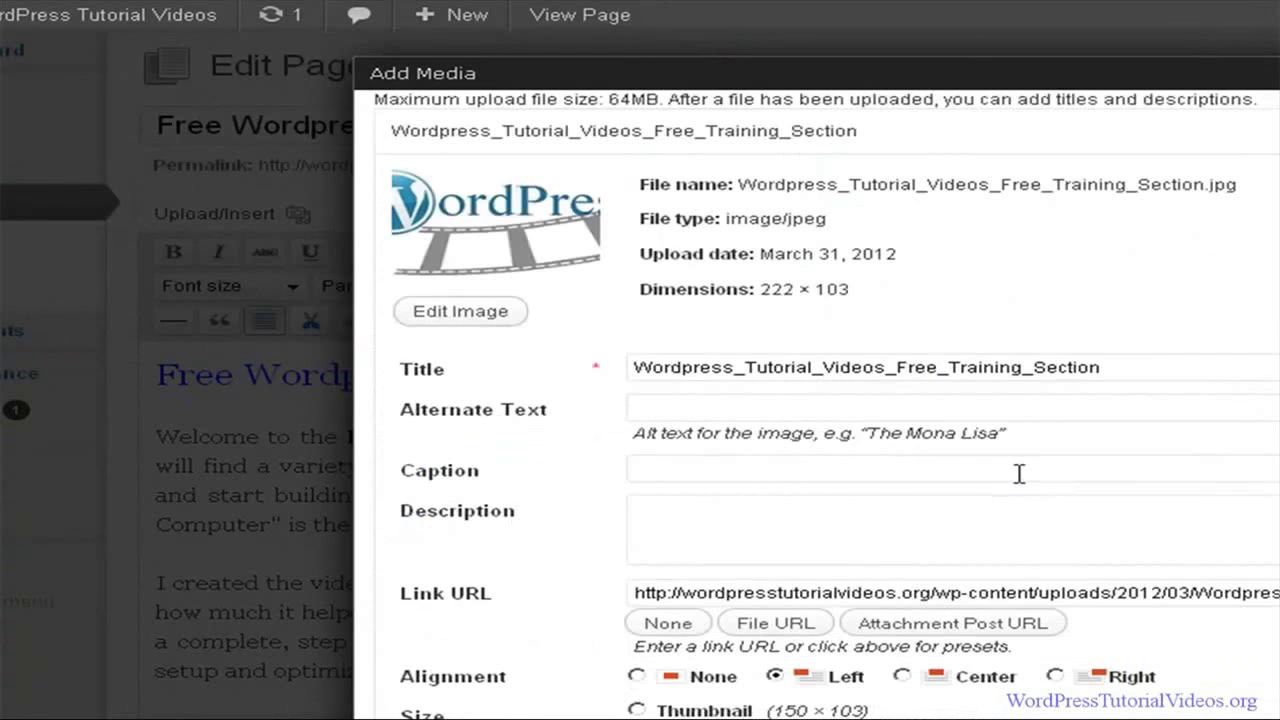
pyautogui.click(903, 229)
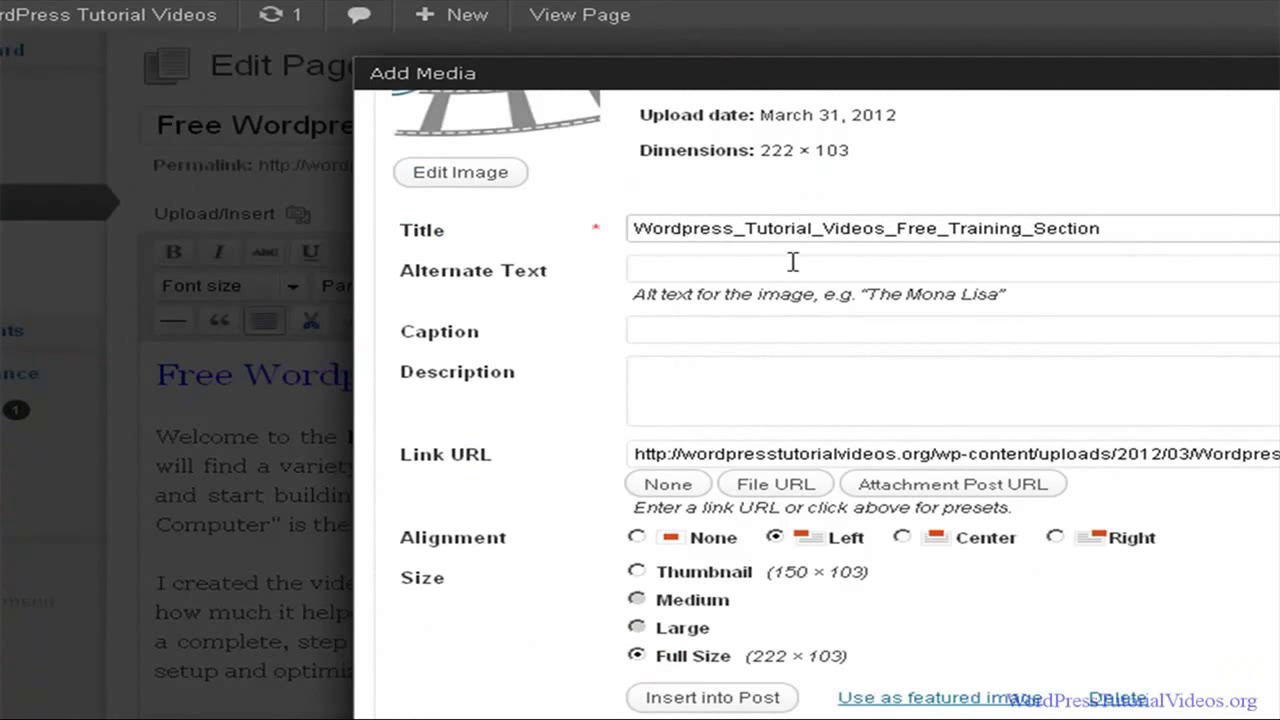
pyautogui.scroll(-1, 845, 355)
pyautogui.click(797, 420)
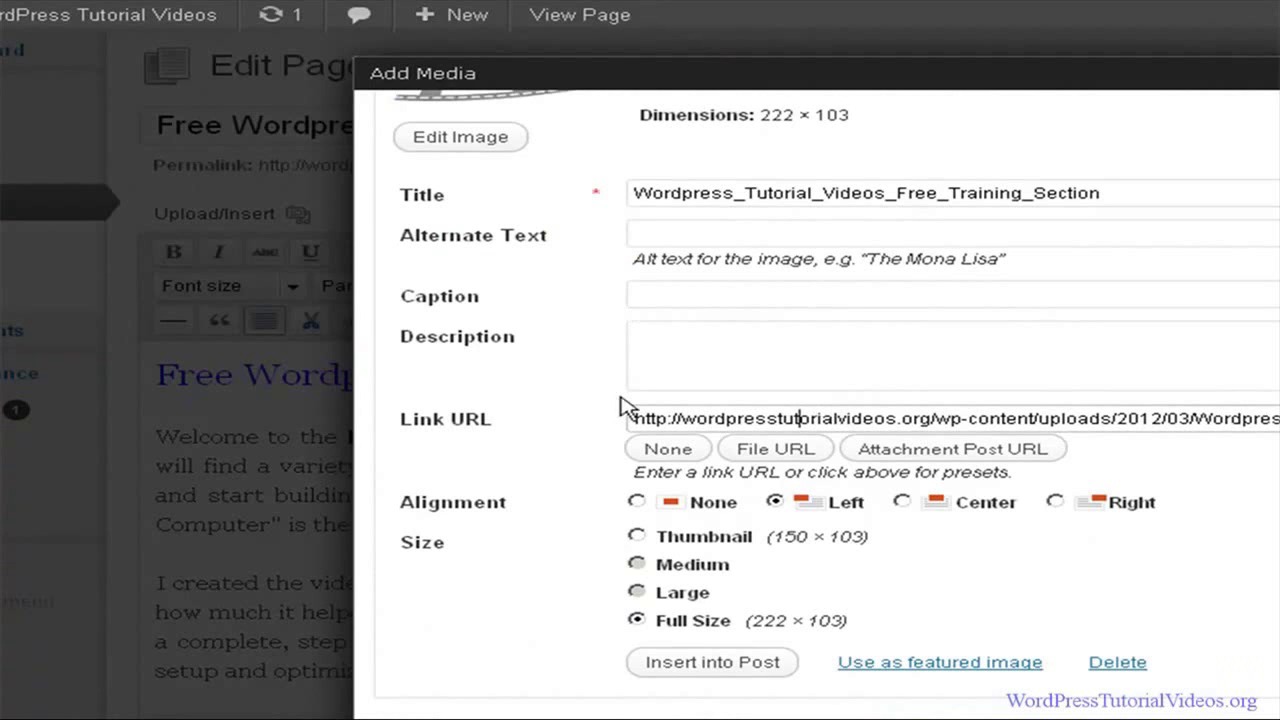
pyautogui.click(776, 502)
pyautogui.click(712, 662)
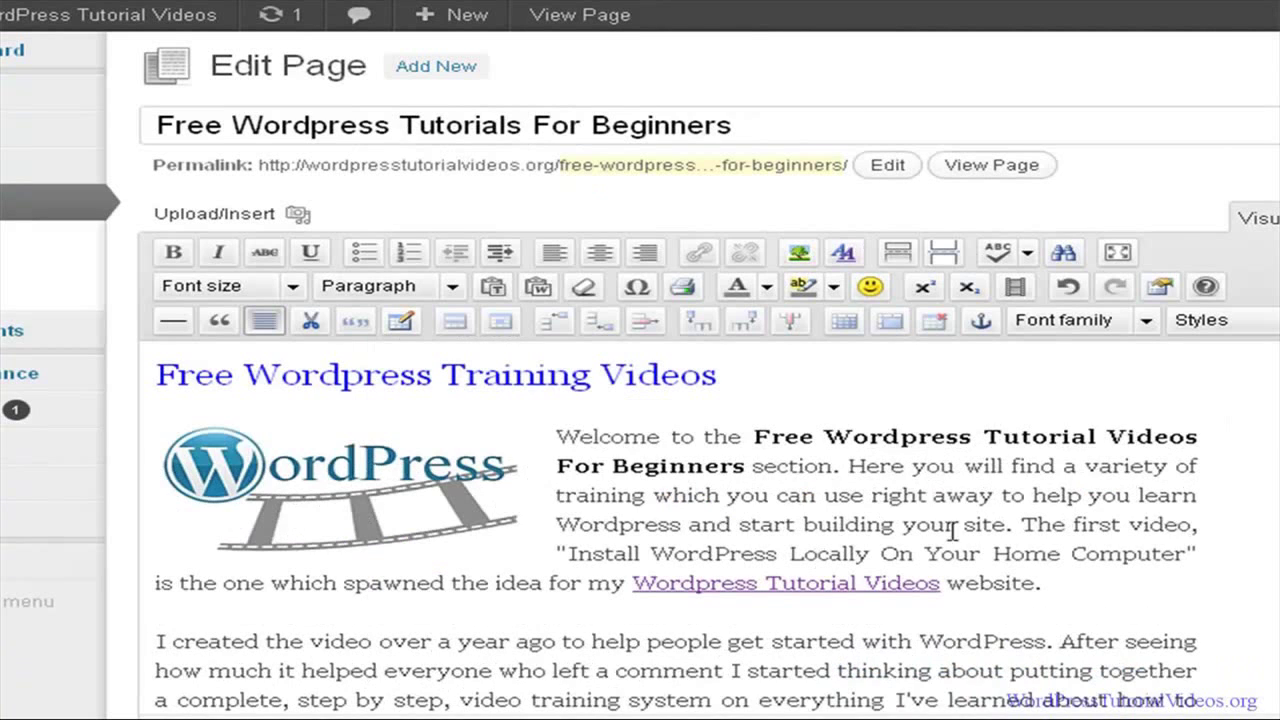
# - Enlarge the inserted WordPress image freehand in width and height so the whole Welcome paragraph wraps beside it
pyautogui.scroll(-3, 1248, 564)
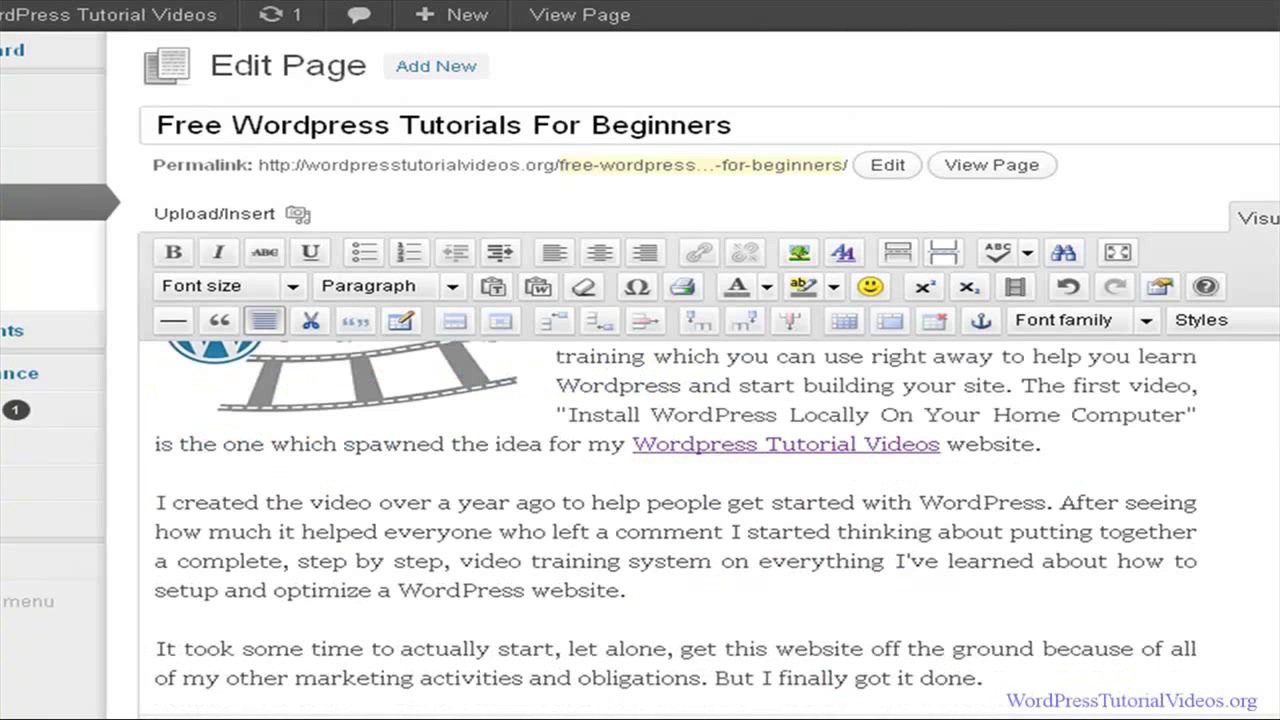
pyautogui.scroll(2, 677, 515)
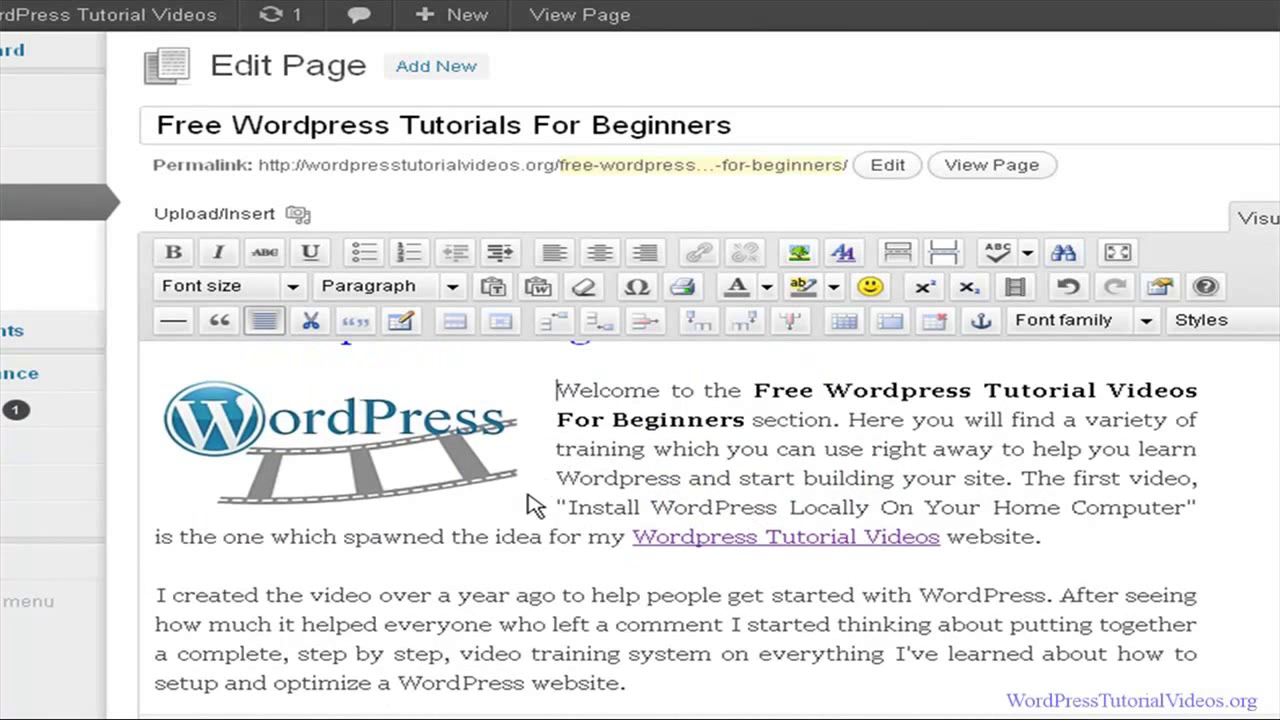
pyautogui.click(396, 472)
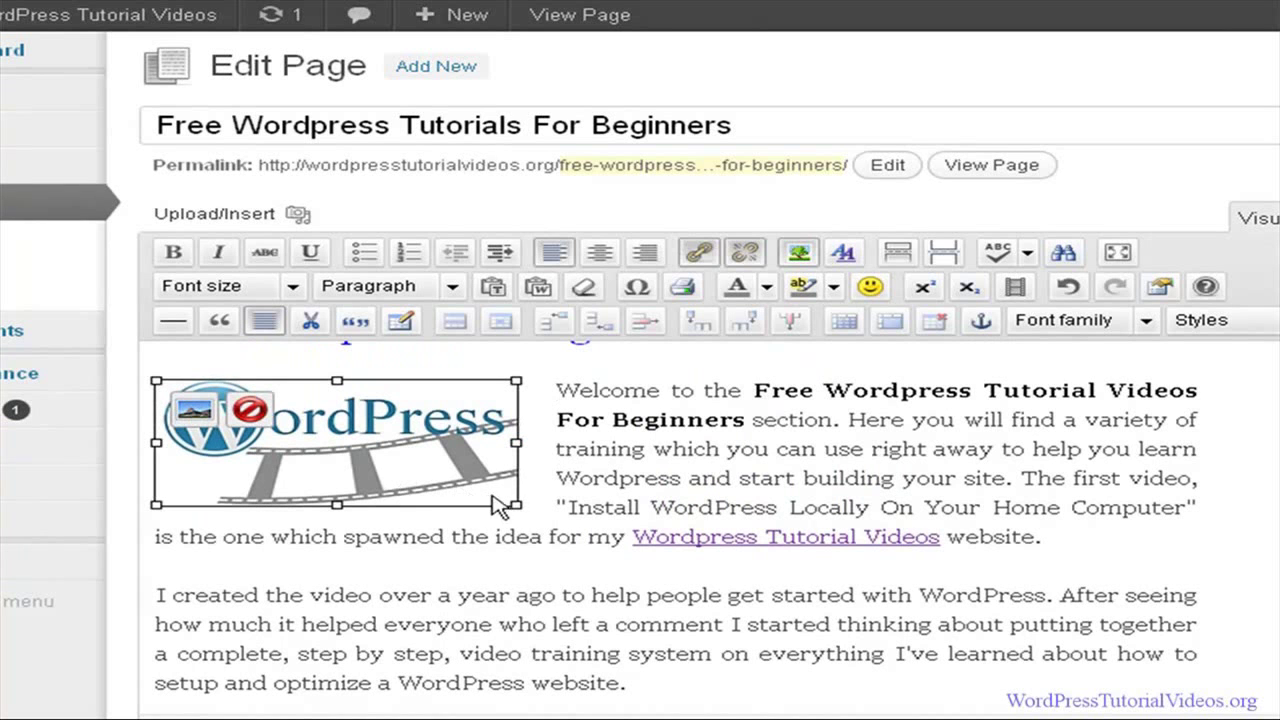
pyautogui.moveTo(519, 509); pyautogui.dragTo(548, 530)
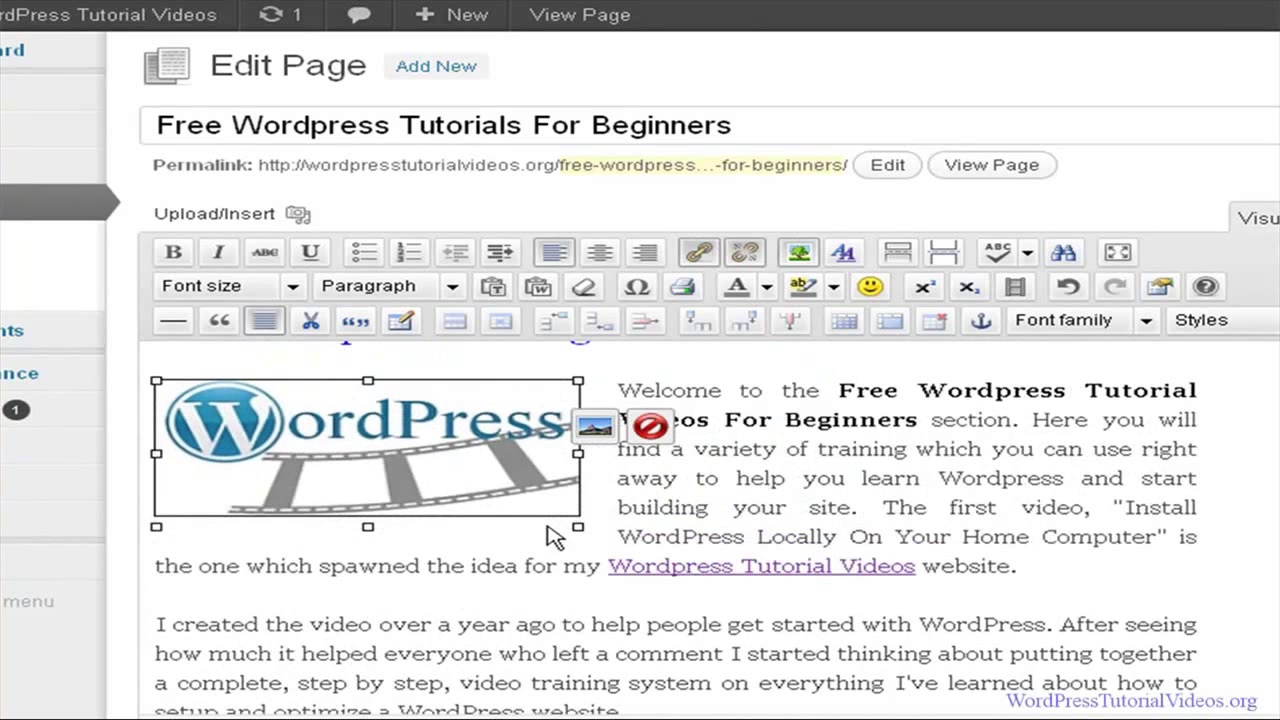
pyautogui.moveTo(368, 526); pyautogui.dragTo(368, 545)
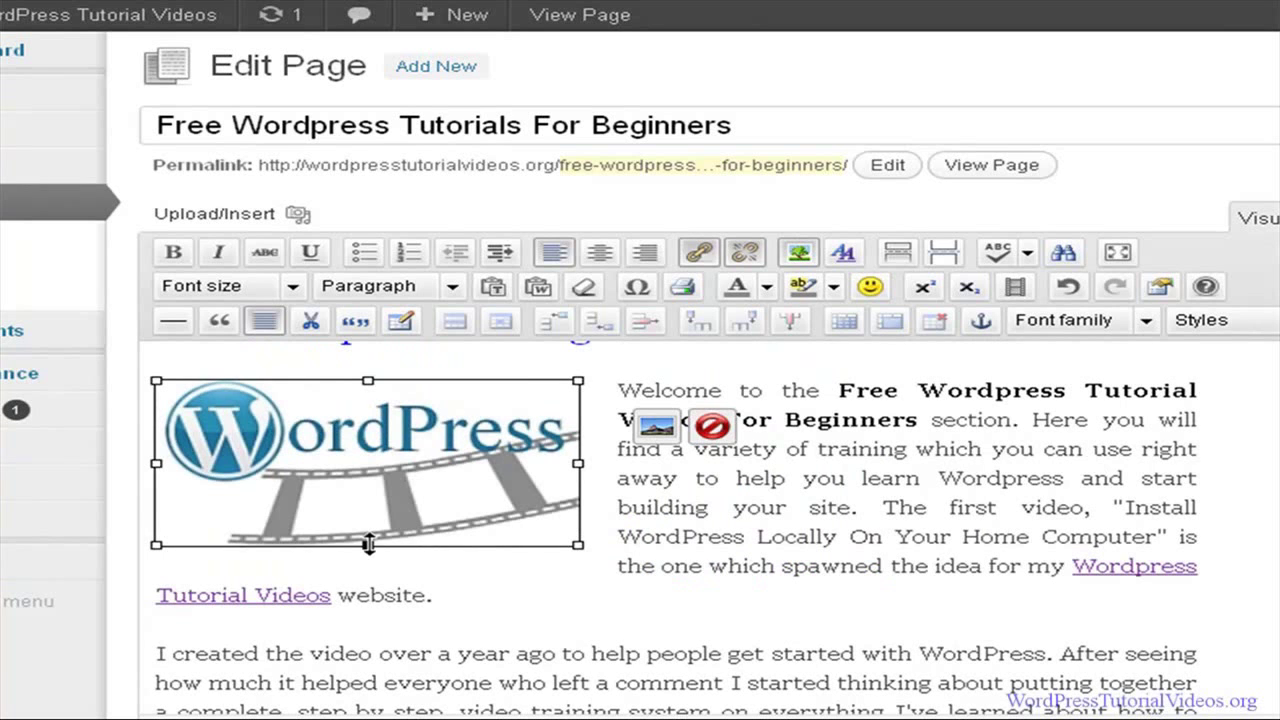
pyautogui.moveTo(368, 545); pyautogui.dragTo(367, 568)
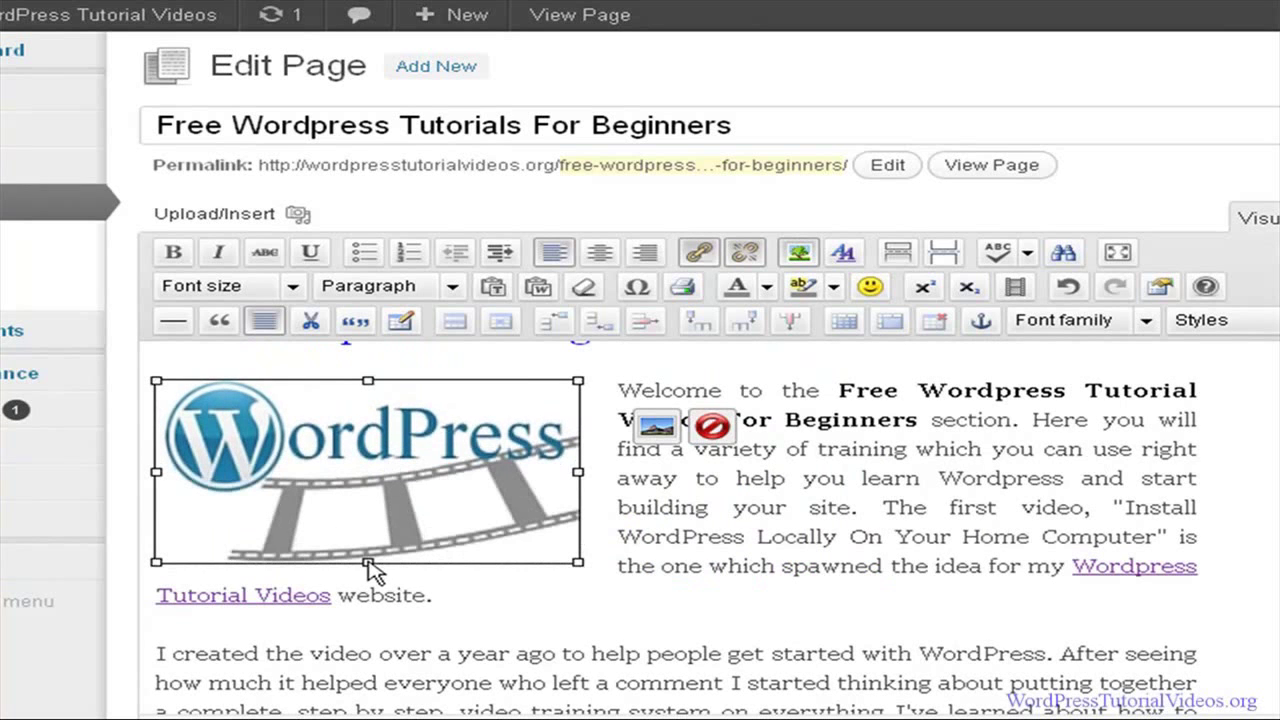
pyautogui.moveTo(578, 471); pyautogui.dragTo(608, 484)
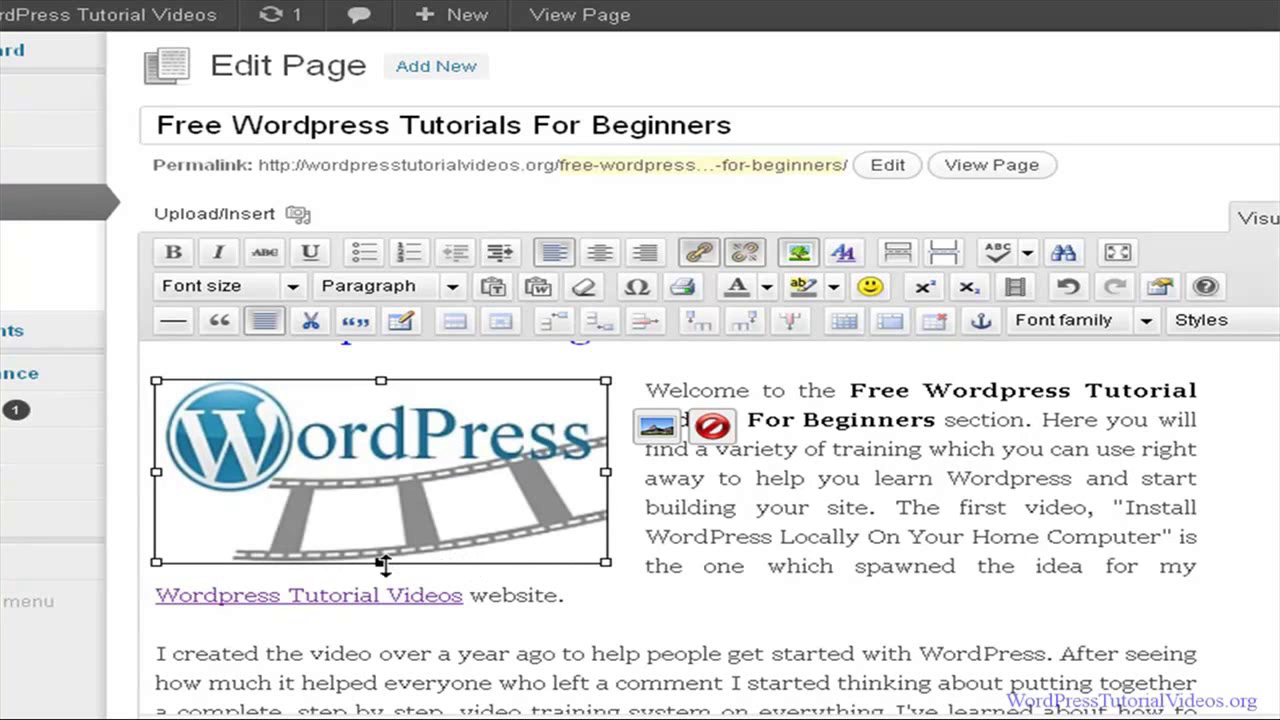
pyautogui.moveTo(381, 563); pyautogui.dragTo(383, 580)
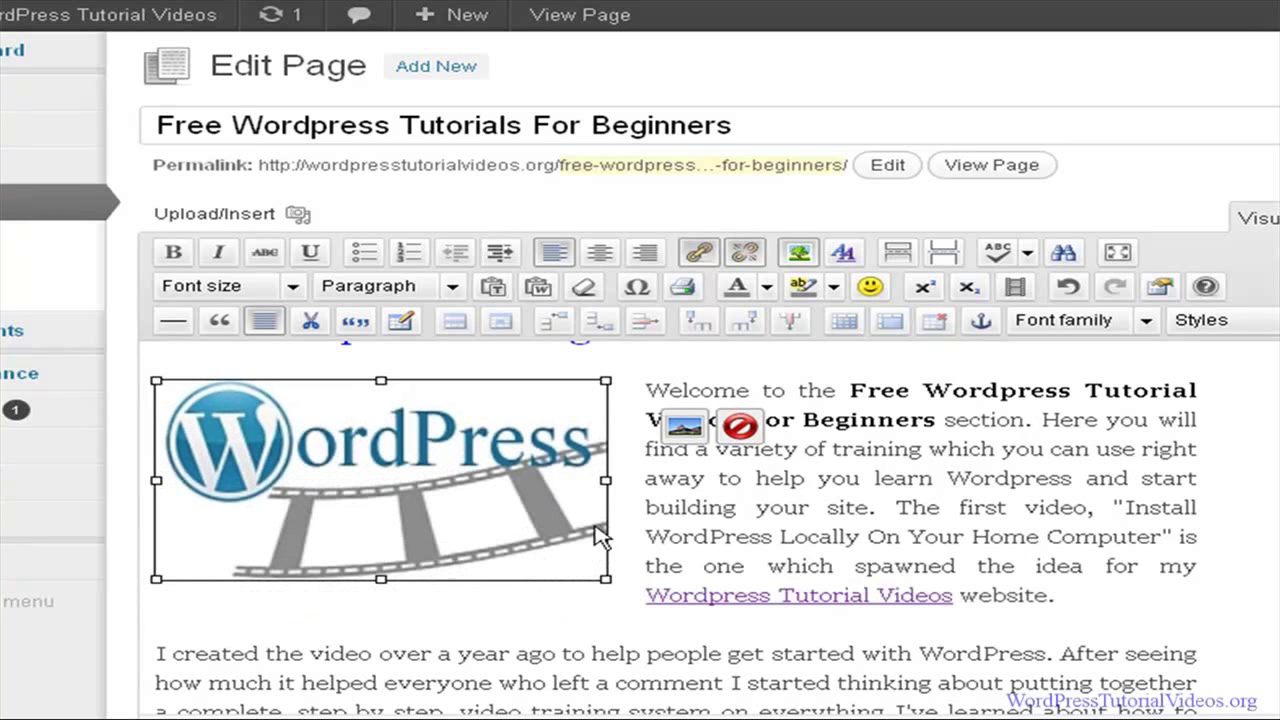
pyautogui.moveTo(606, 480); pyautogui.dragTo(638, 484)
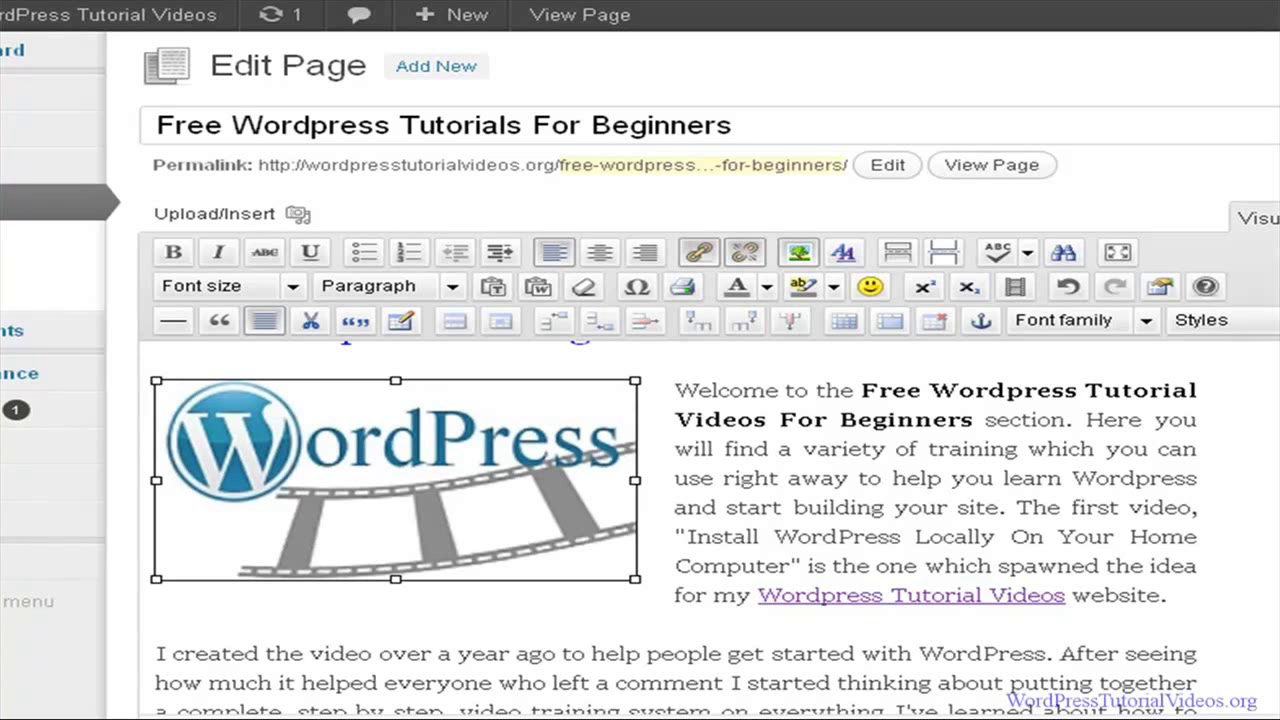
# - Scale the WordPress image to 60% in its image settings, keeping the left alignment, and update it
pyautogui.click(521, 8)
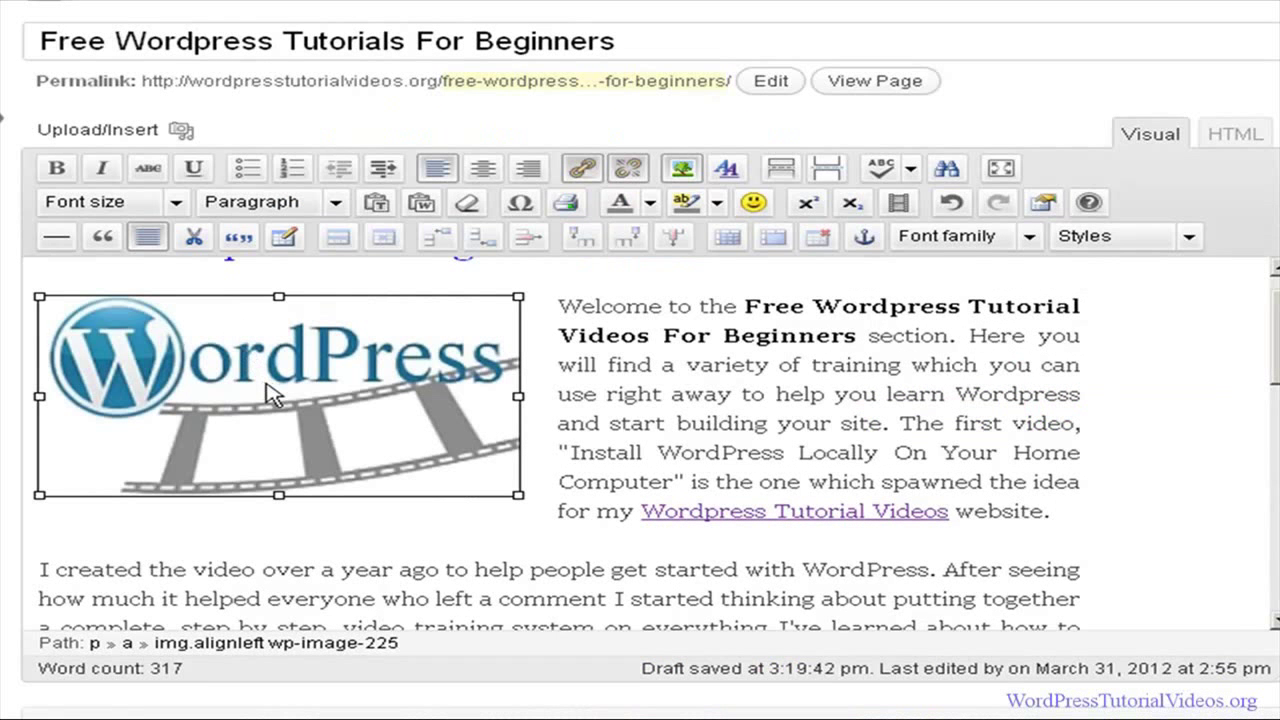
pyautogui.click(268, 395)
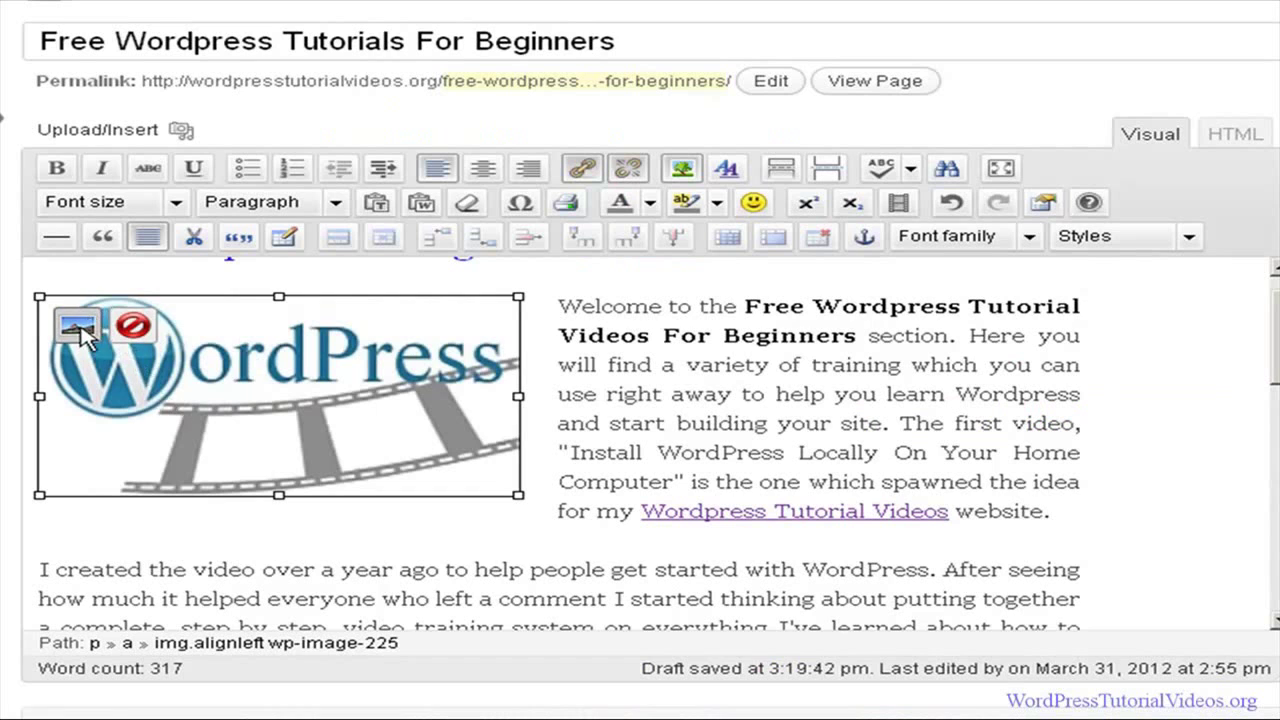
pyautogui.click(80, 330)
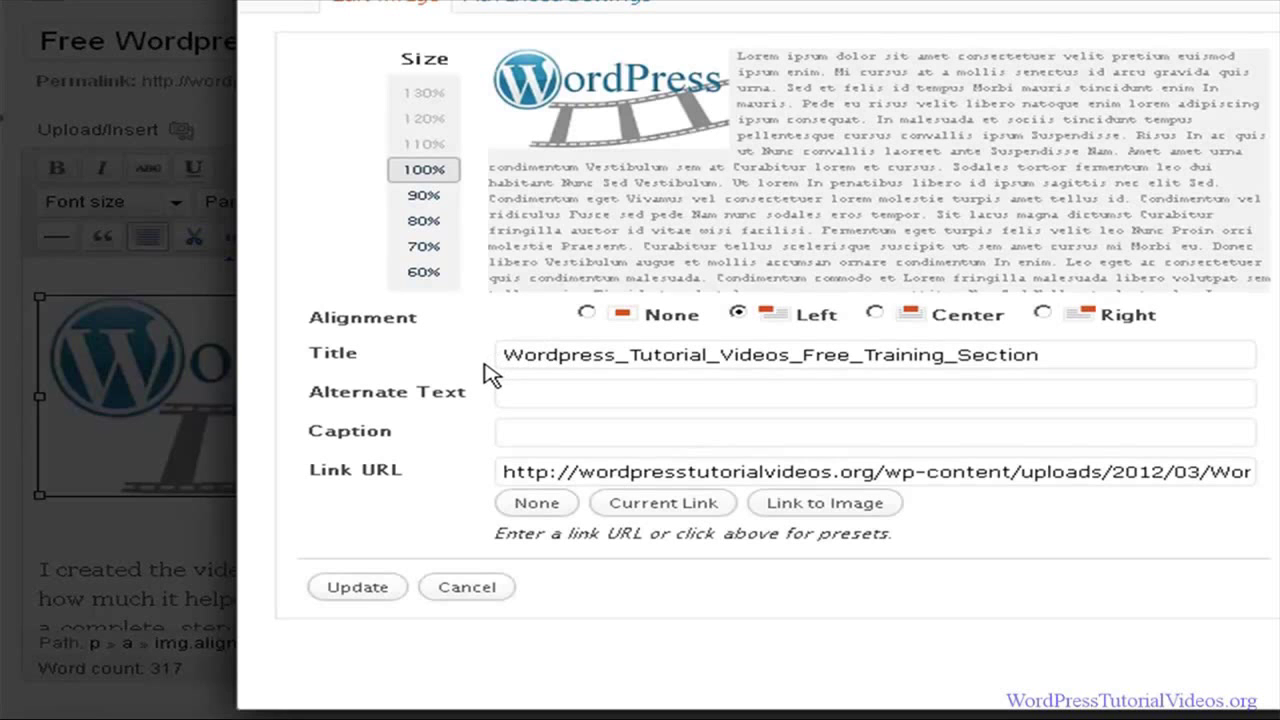
pyautogui.click(423, 276)
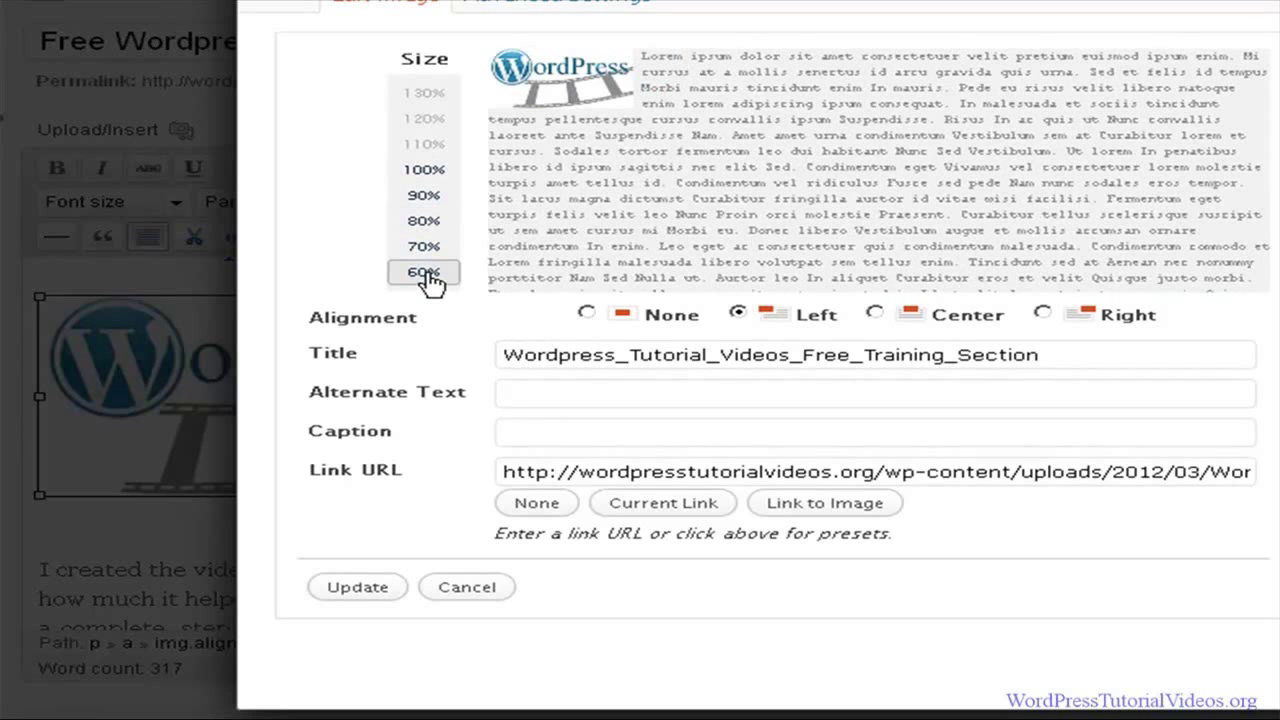
pyautogui.click(360, 589)
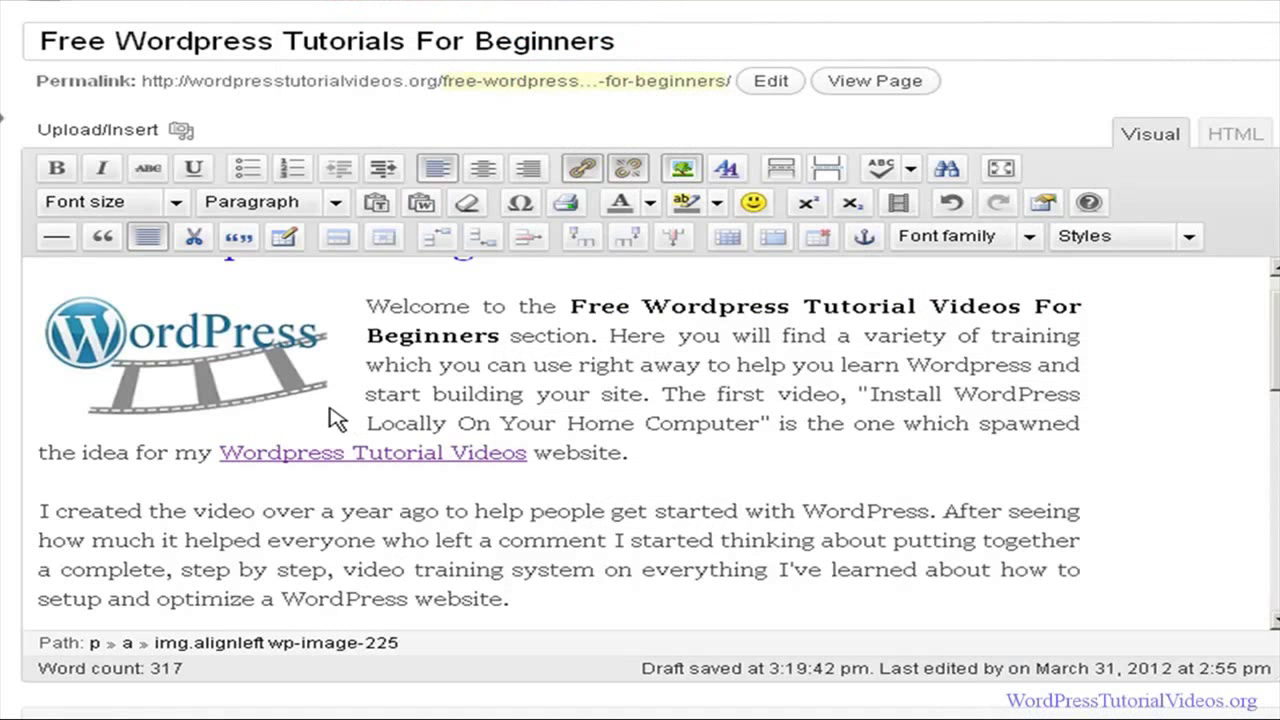
# - Split the Welcome paragraph into three paragraphs, breaking before "Here you will find" and before "The first video"
pyautogui.click(688, 396)
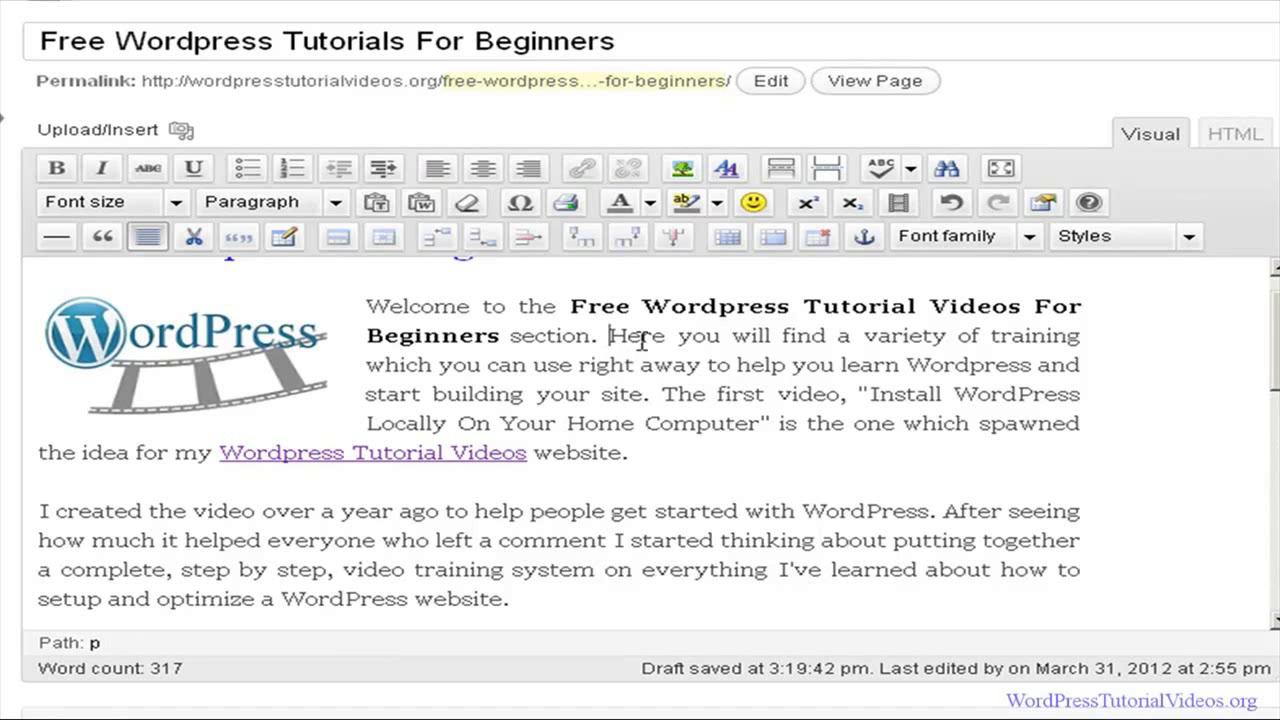
pyautogui.press('Return')
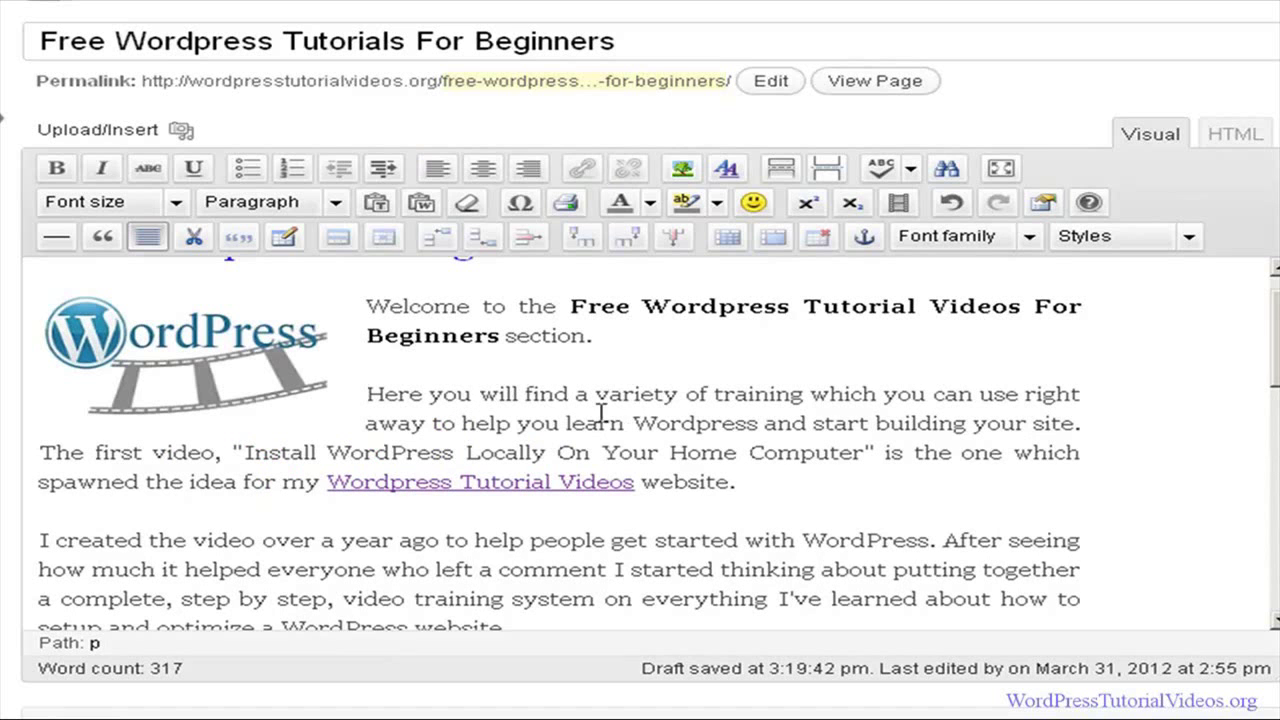
pyautogui.click(1084, 428)
pyautogui.press('Return')
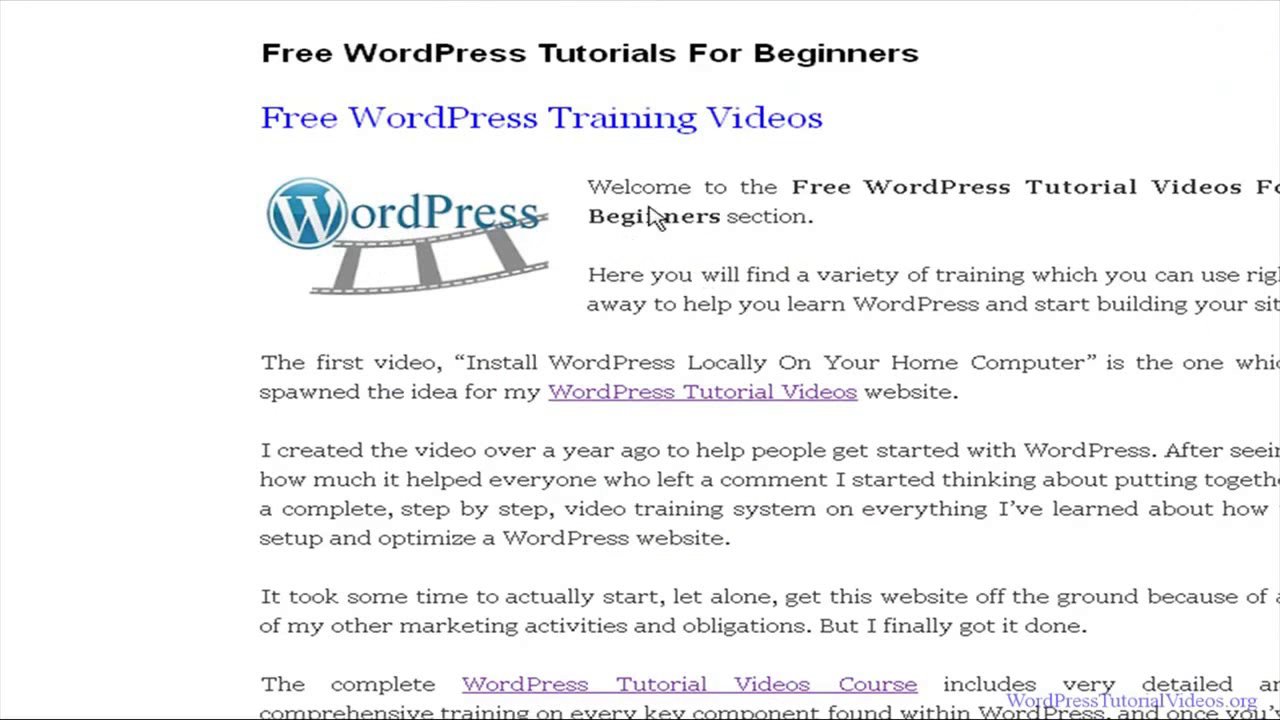
# - Check the page on the site and set its page template to Default Template
pyautogui.scroll(-1, 645, 218)
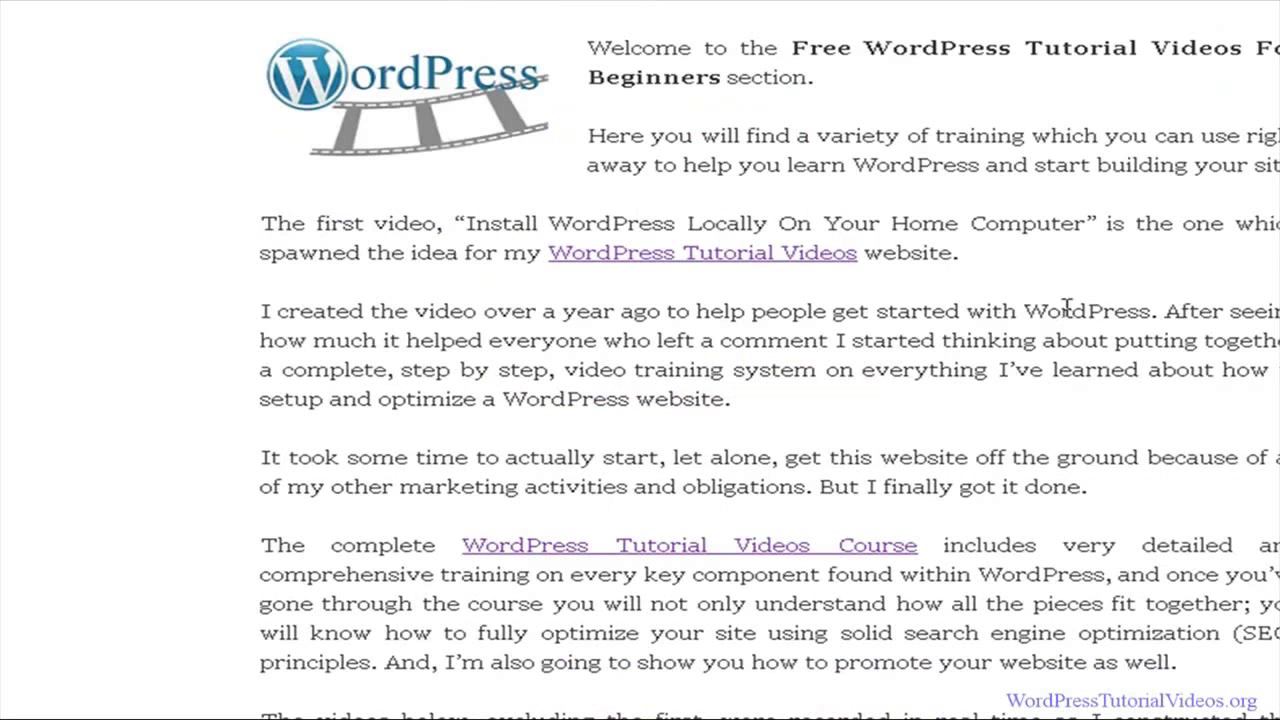
pyautogui.scroll(1, 767, 340)
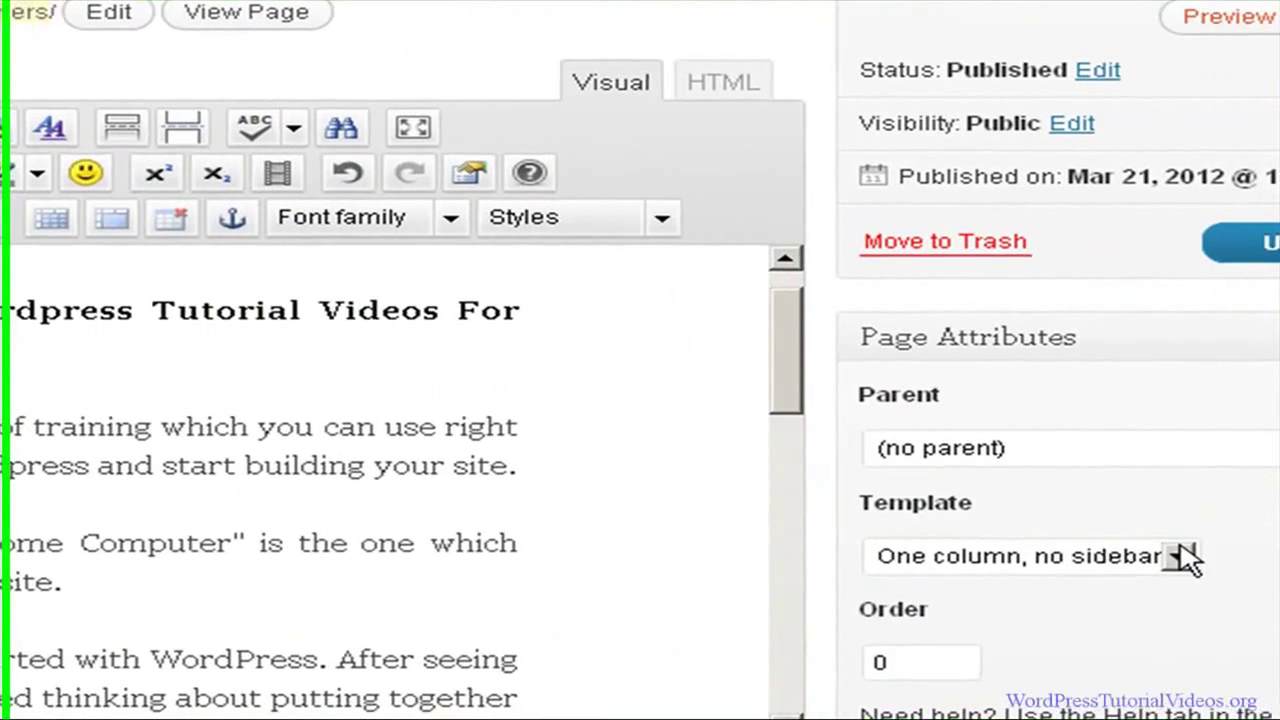
pyautogui.click(1168, 557)
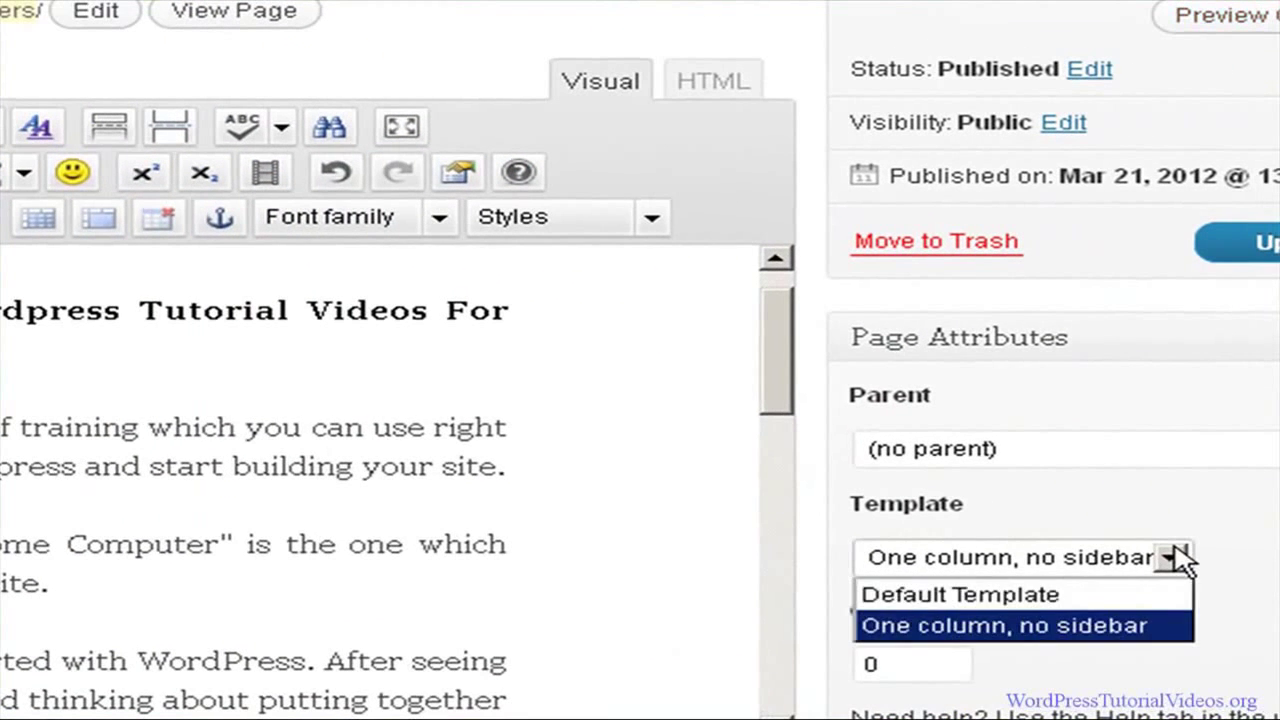
pyautogui.click(1105, 597)
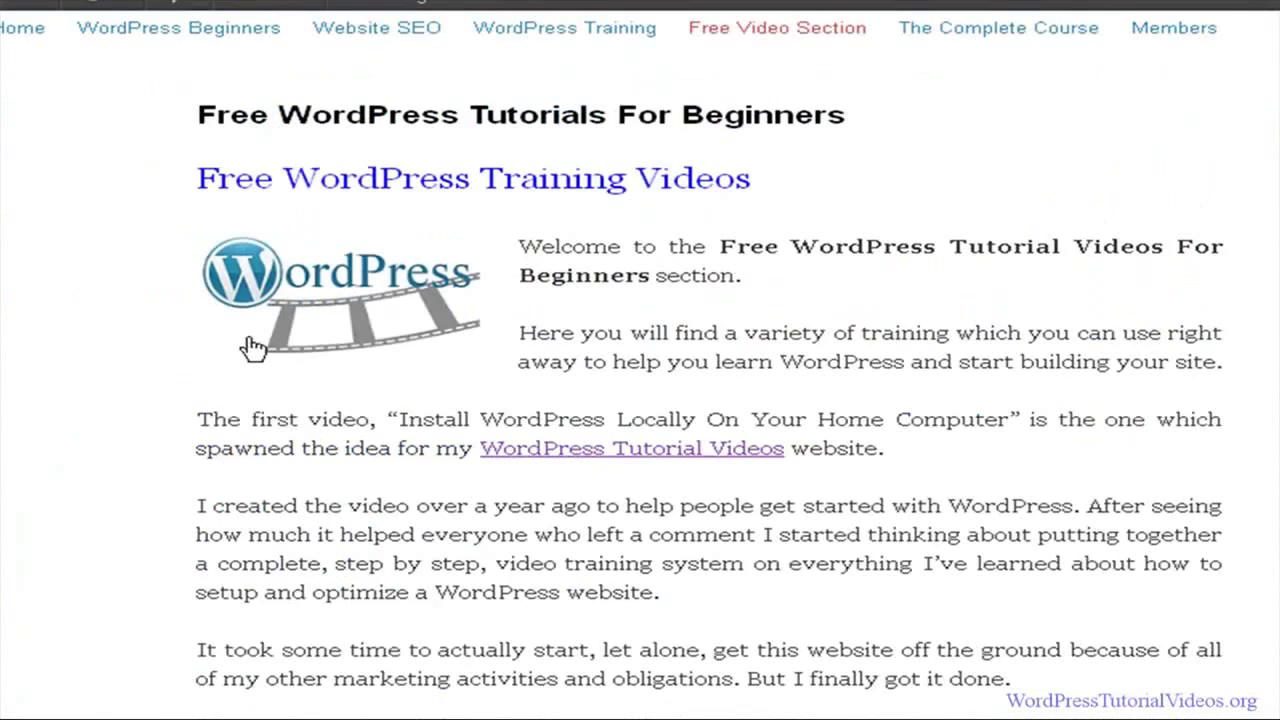
# - Examine the Free WordPress Tutorials For Beginners page on the site, from the header and image down to the footer
pyautogui.scroll(4, 337, 343)
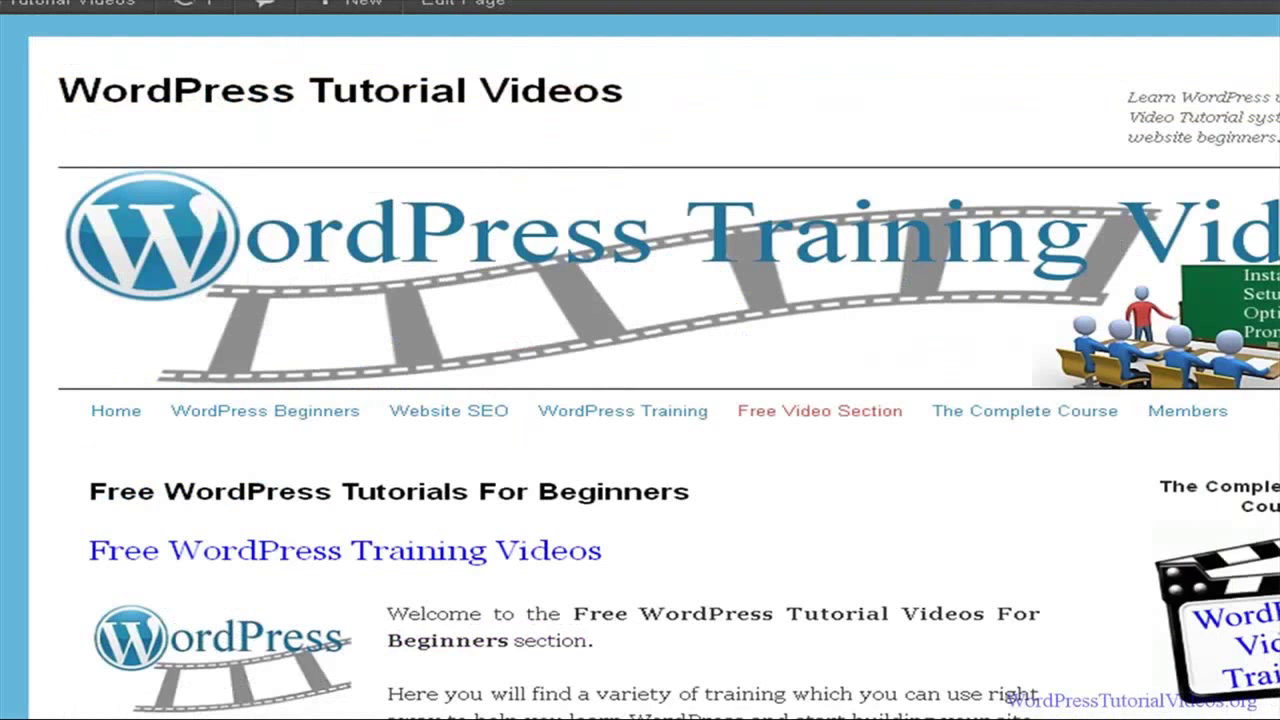
pyautogui.scroll(-3, 177, 98)
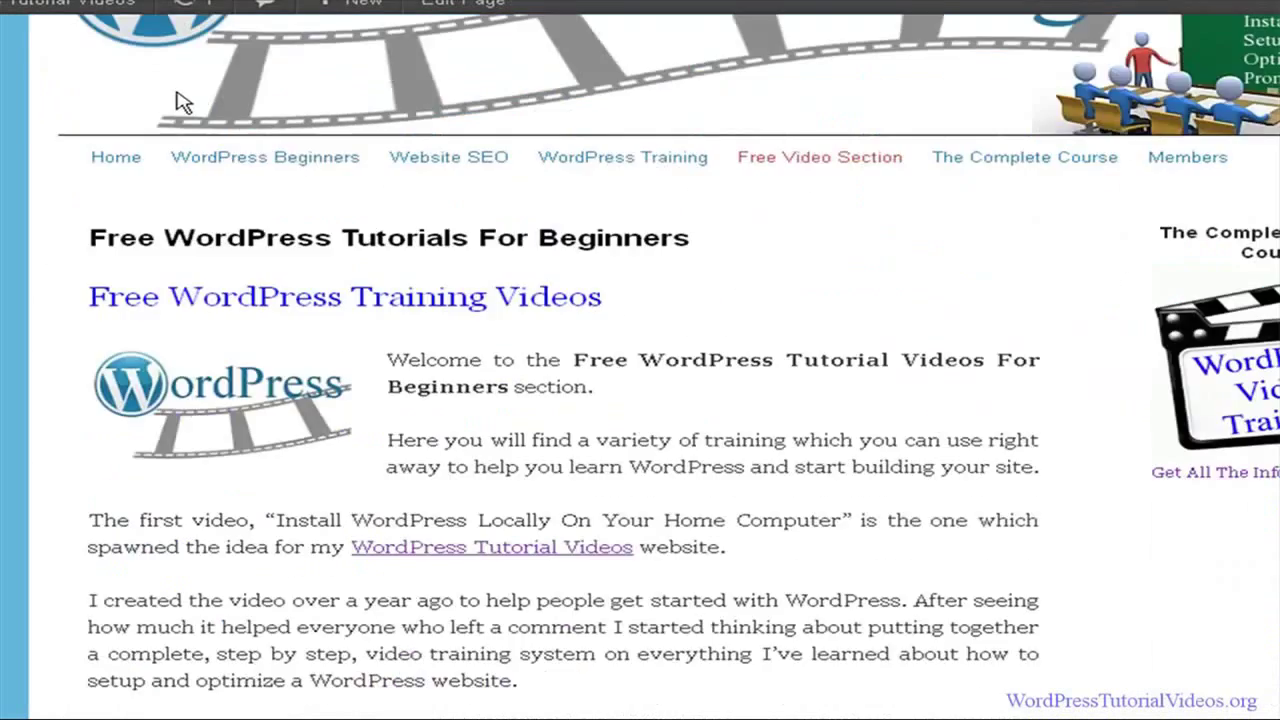
pyautogui.scroll(-1, 128, 140)
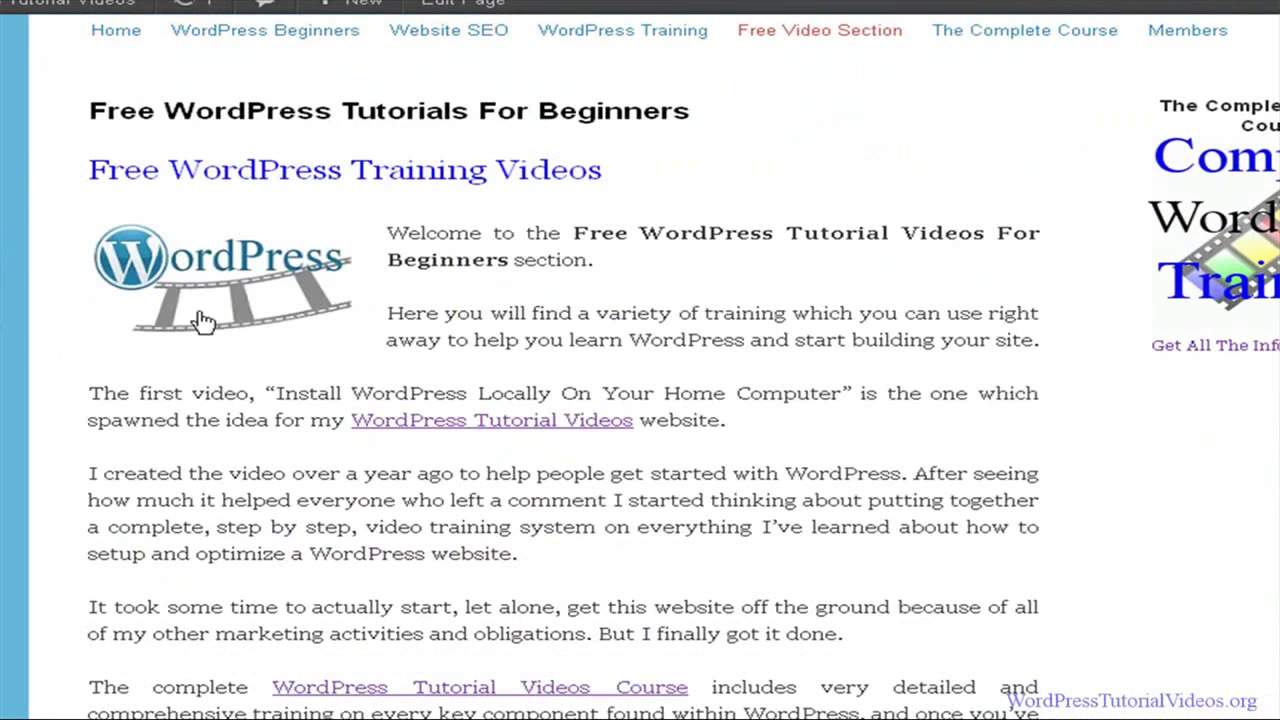
pyautogui.scroll(-1, 740, 338)
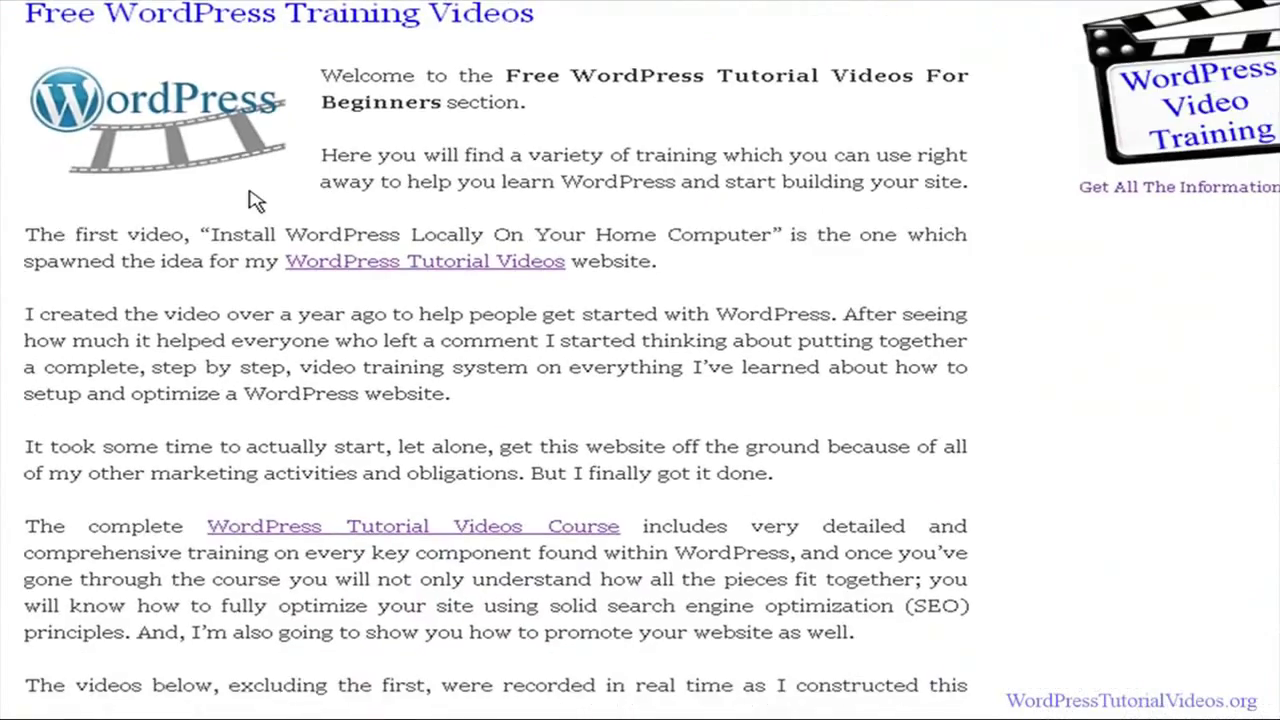
pyautogui.scroll(-6, 895, 241)
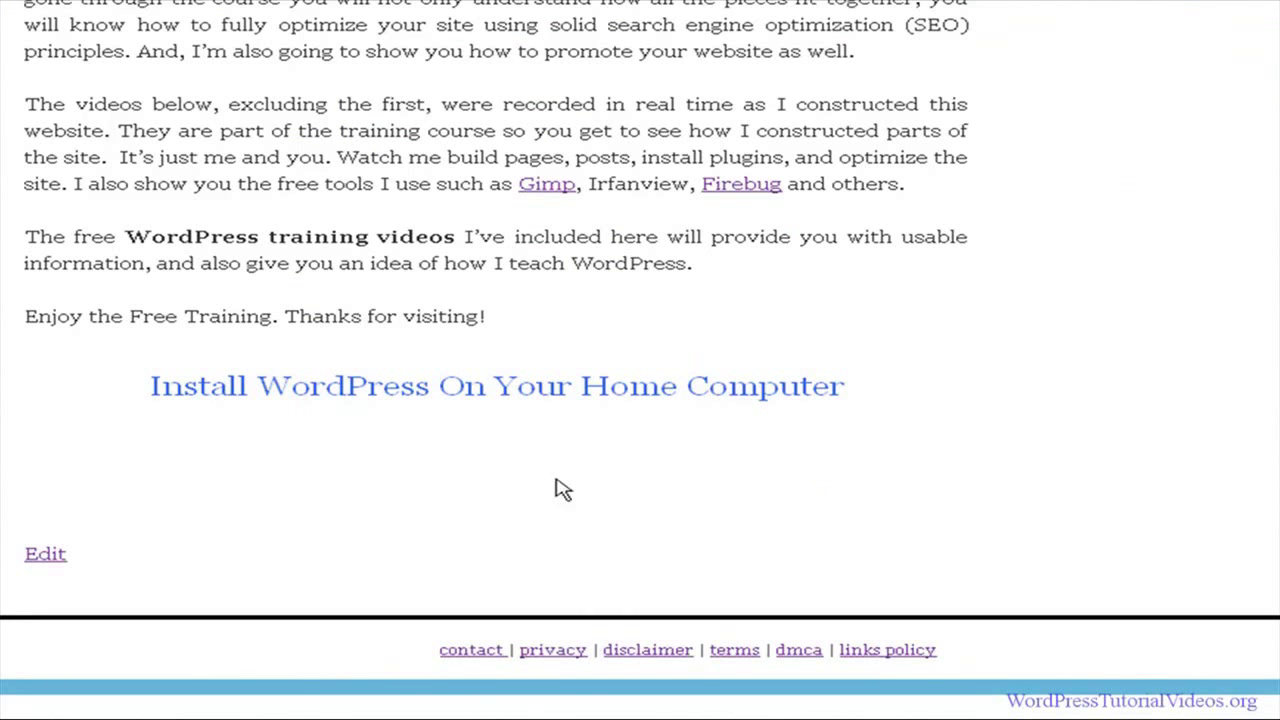
pyautogui.scroll(3, 714, 484)
pyautogui.scroll(6, 714, 484)
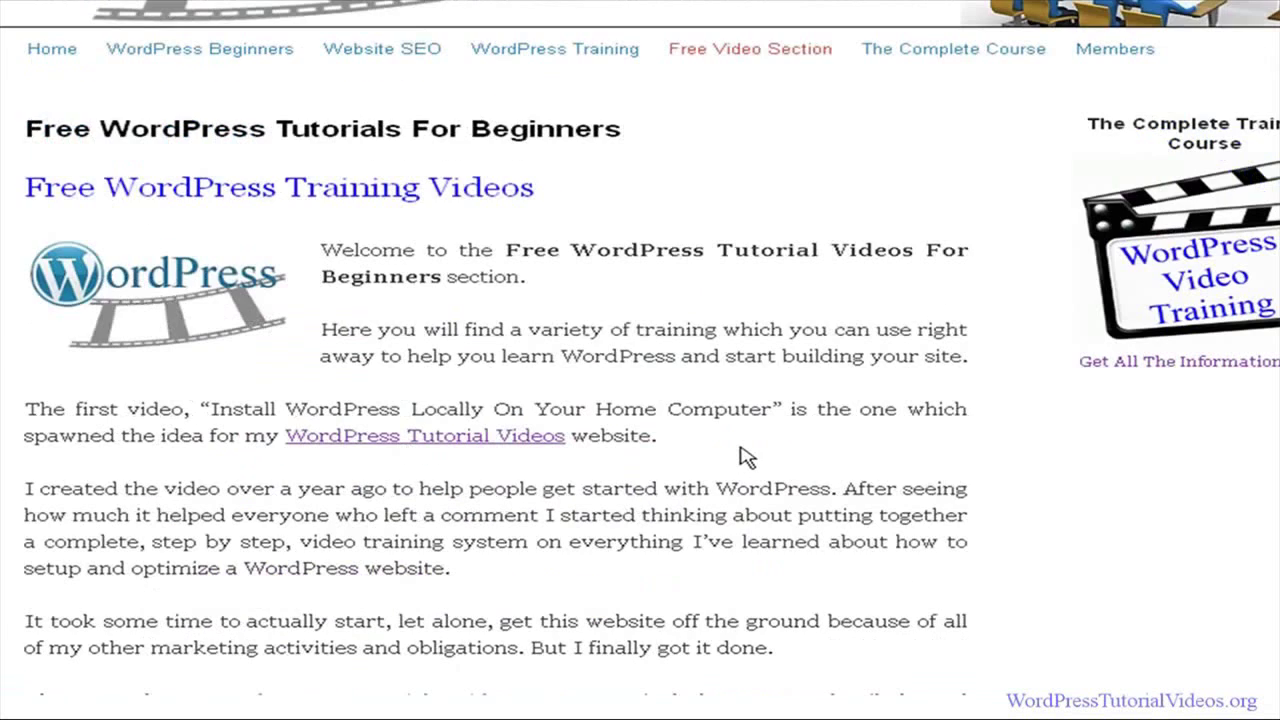
pyautogui.scroll(2, 750, 457)
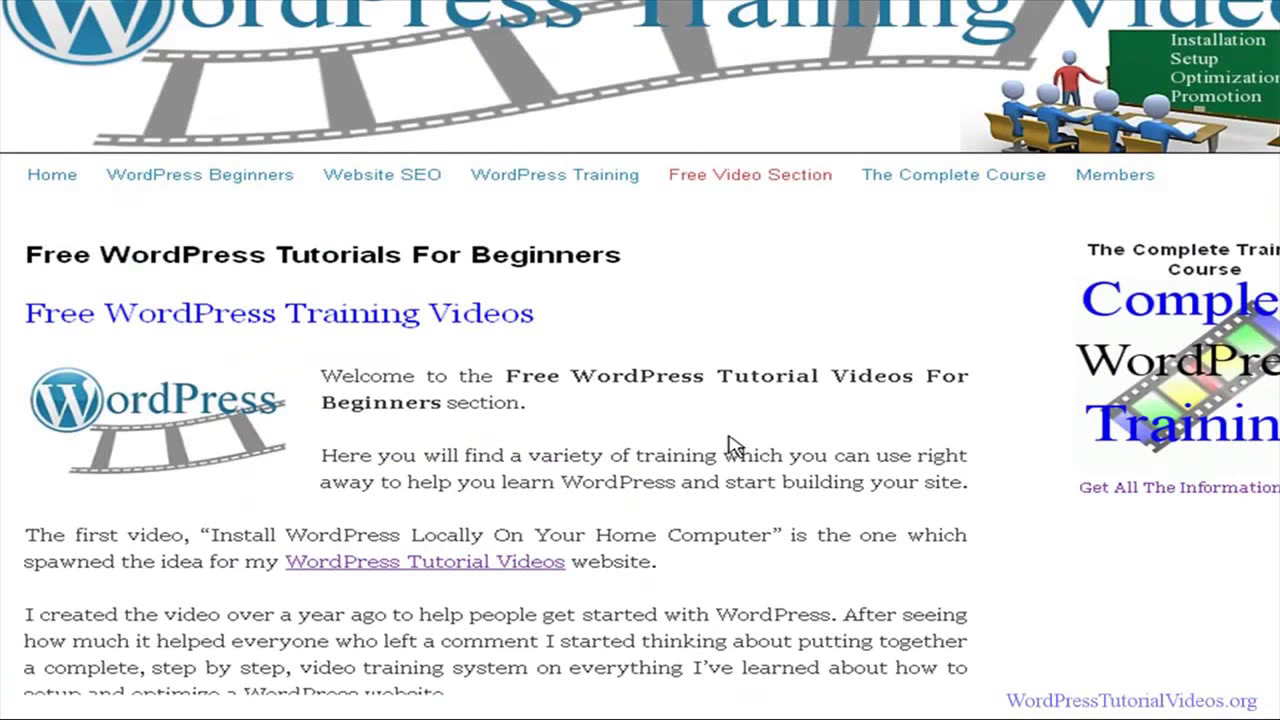
pyautogui.scroll(-2, 735, 447)
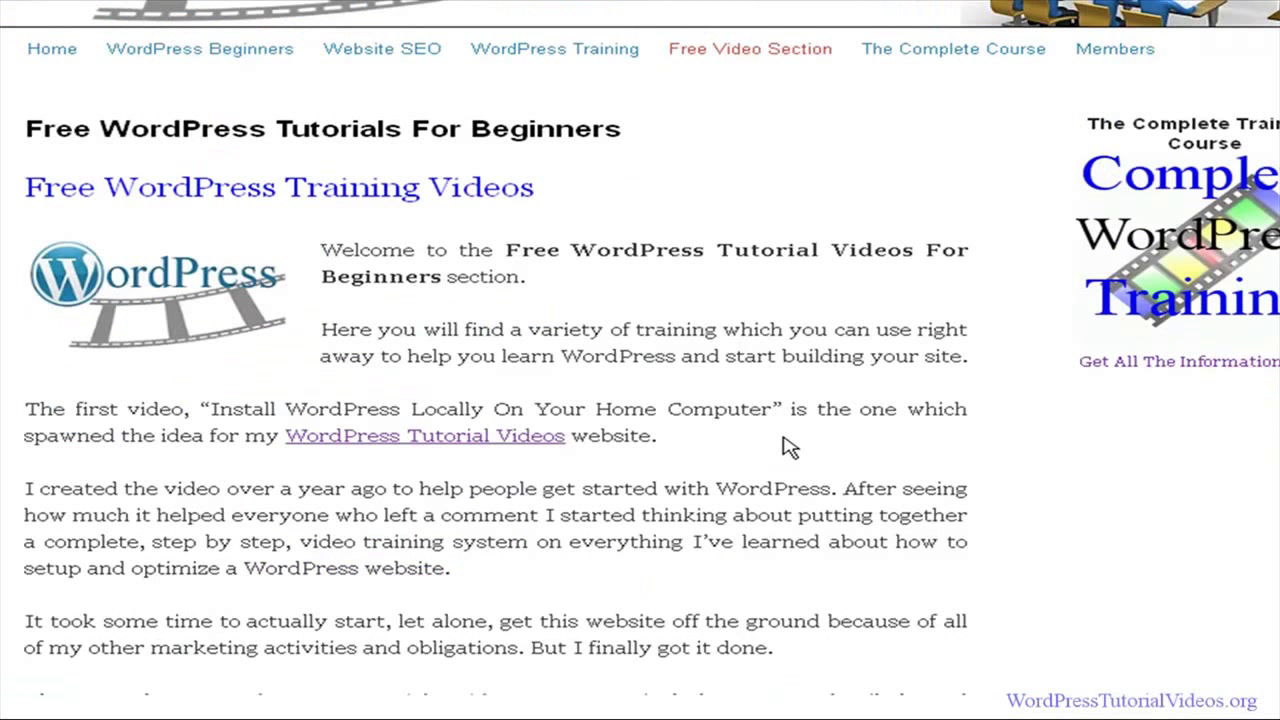